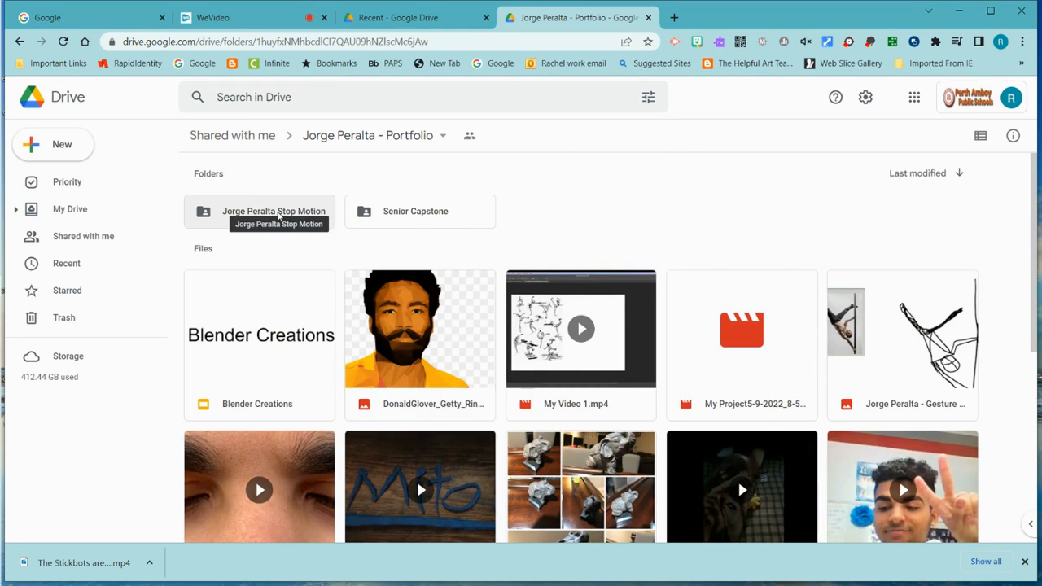
- Open the shared Stop Motion folder in Google Drive and download it as a zip
{"action": "double_click", "coordinate": [278, 213]}
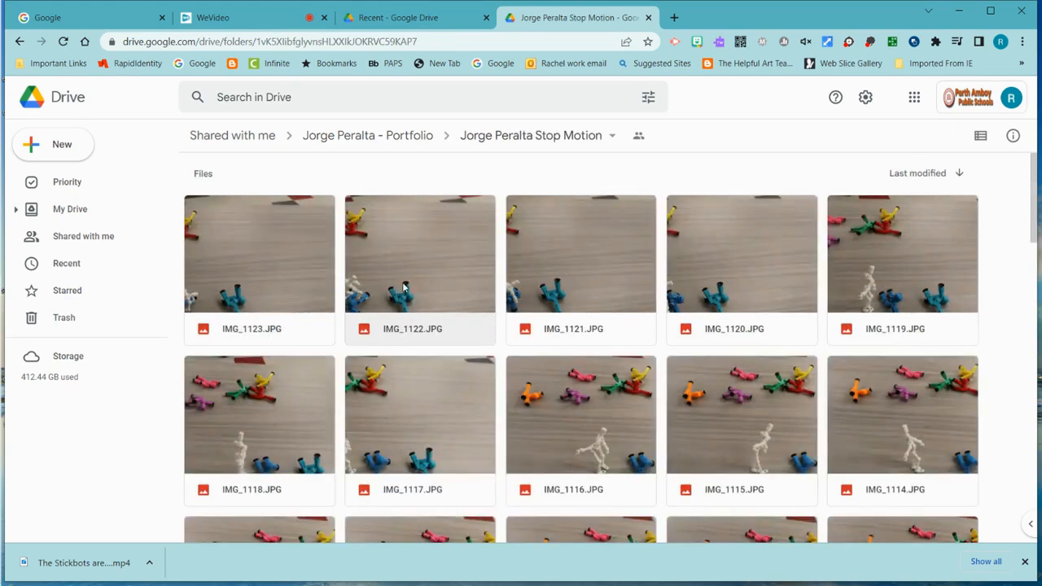
{"action": "scroll", "coordinate": [500, 321], "scroll_direction": "down", "scroll_amount": 12}
{"action": "scroll", "coordinate": [500, 320], "scroll_direction": "up", "scroll_amount": 12}
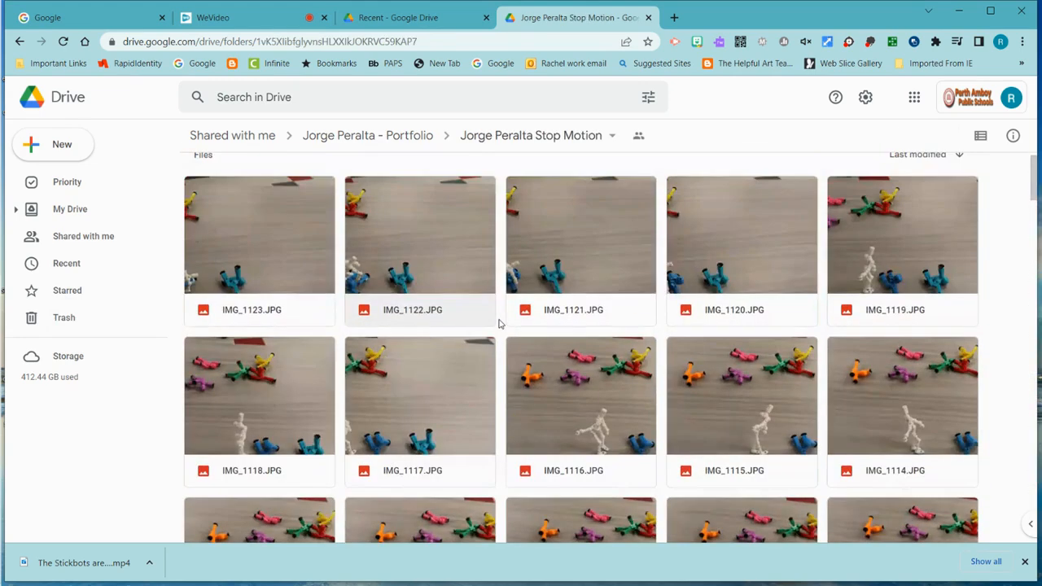
{"action": "scroll", "coordinate": [499, 324], "scroll_direction": "up", "scroll_amount": 1}
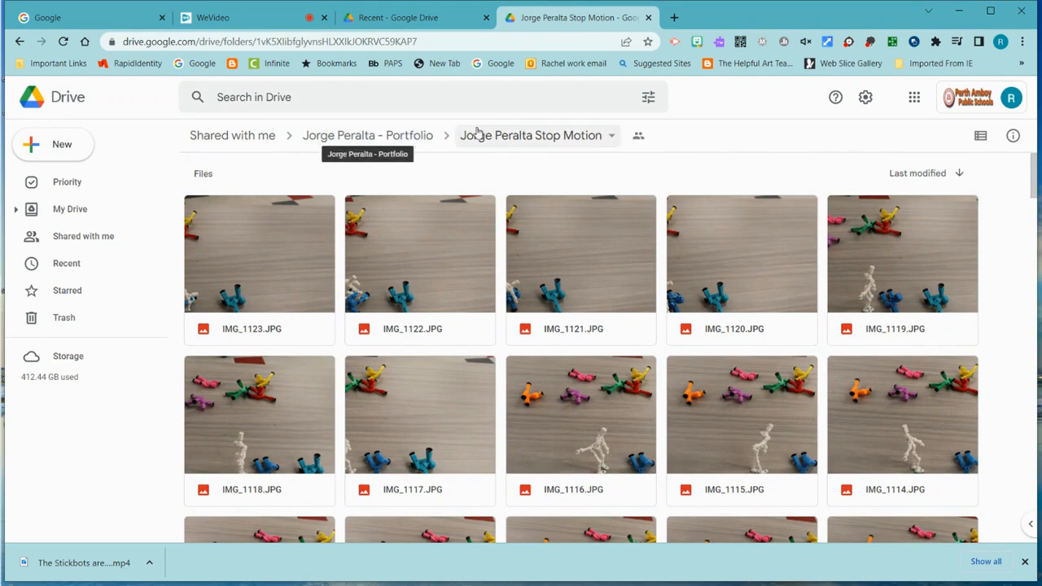
{"action": "left_click", "coordinate": [498, 136]}
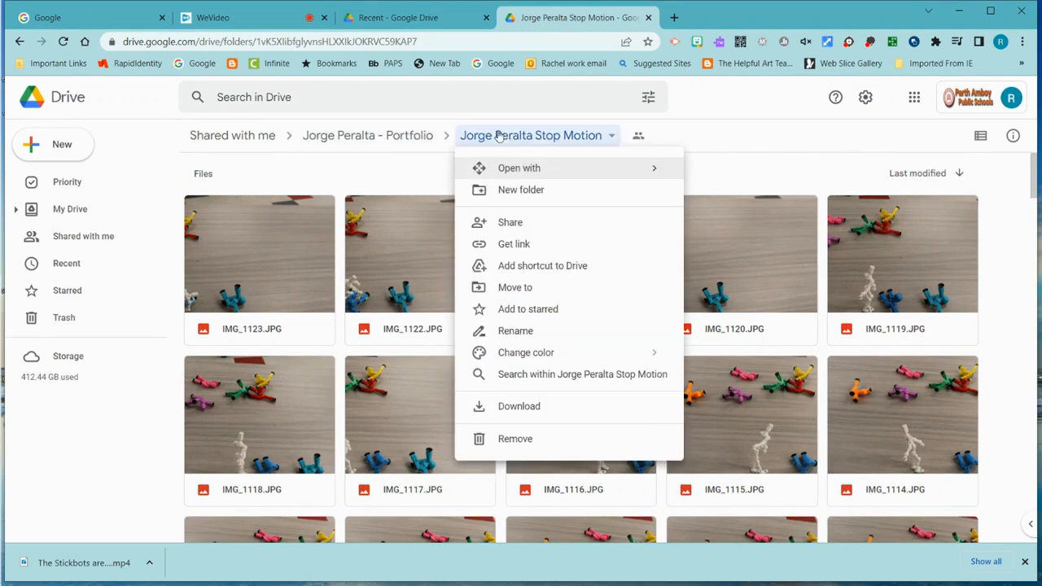
{"action": "left_click", "coordinate": [505, 407]}
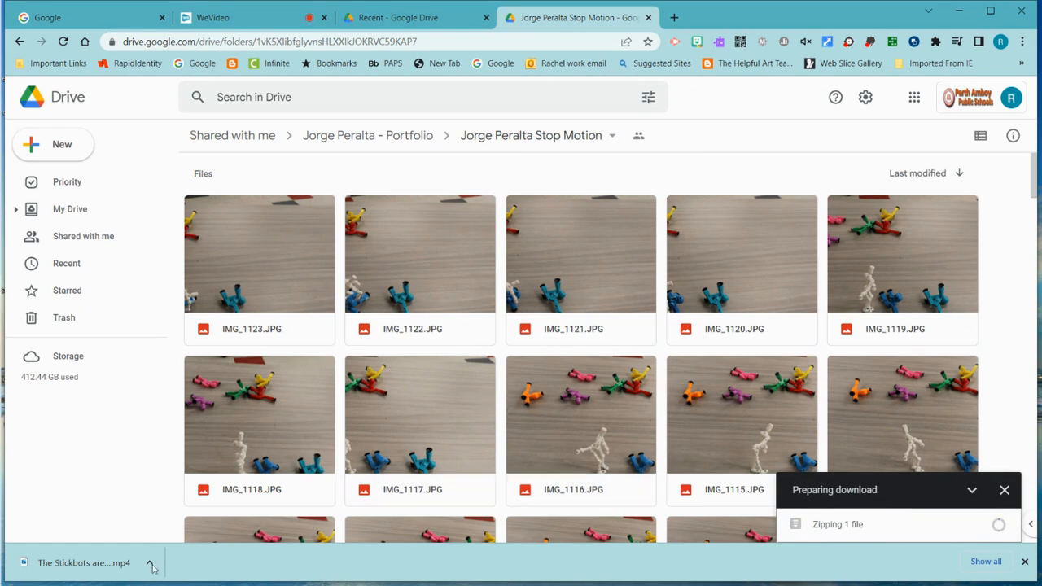
{"action": "mouse_move", "coordinate": [3, 250]}
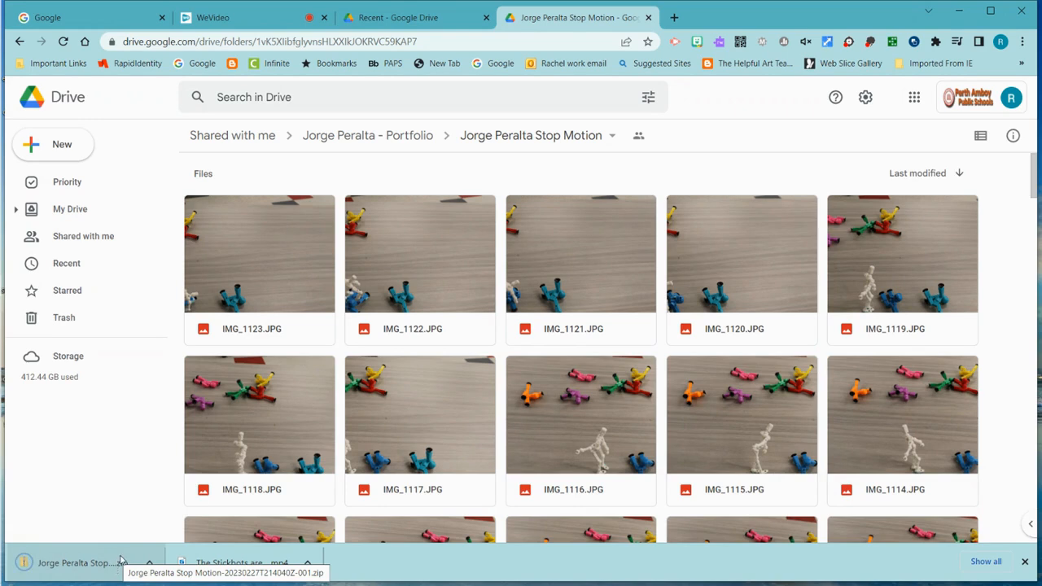
- Extract the downloaded Stop Motion zip into the Downloads folder
{"action": "right_click", "coordinate": [122, 559]}
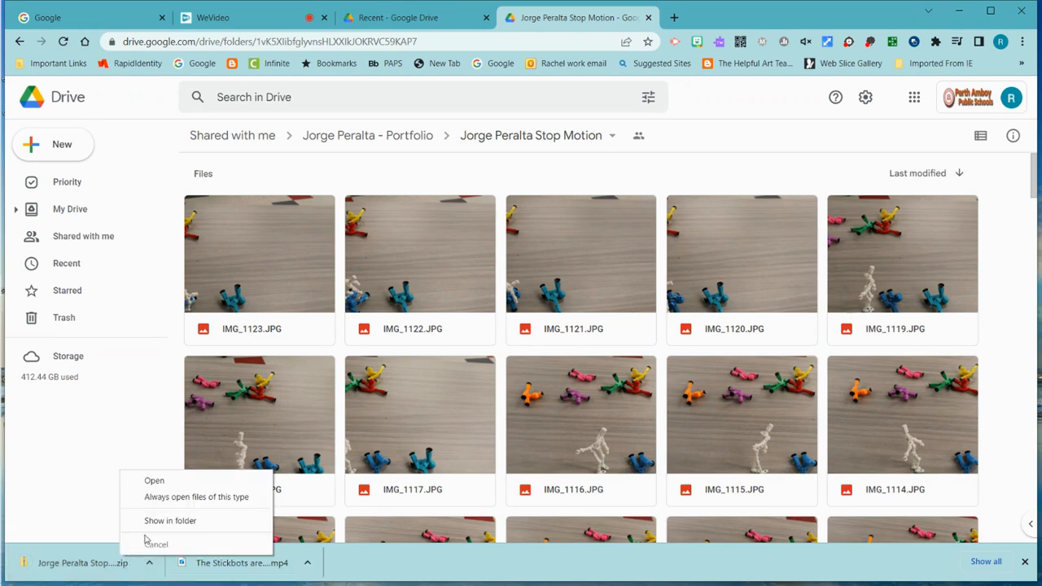
{"action": "left_click", "coordinate": [147, 521]}
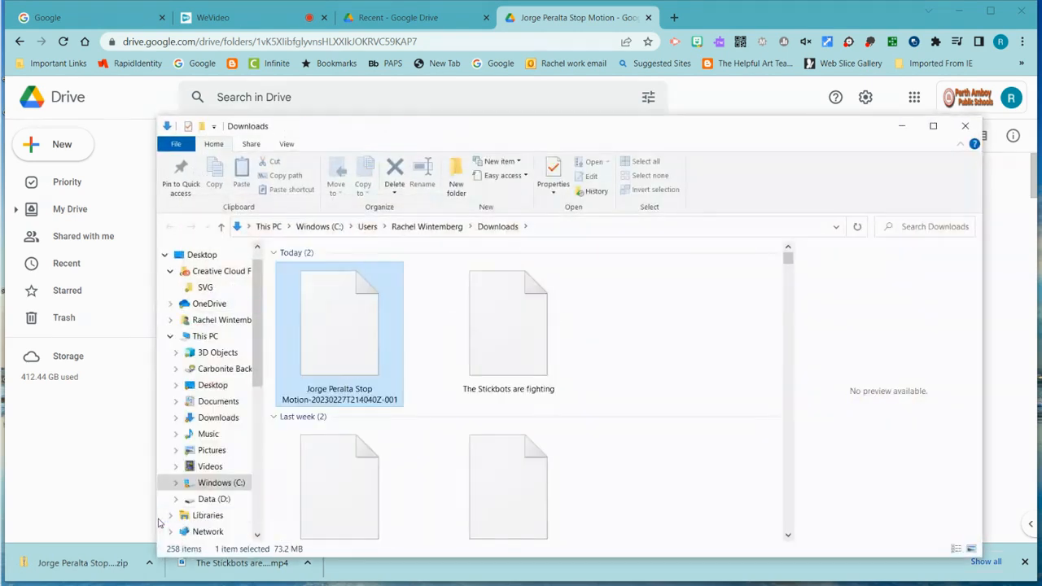
{"action": "double_click", "coordinate": [349, 323]}
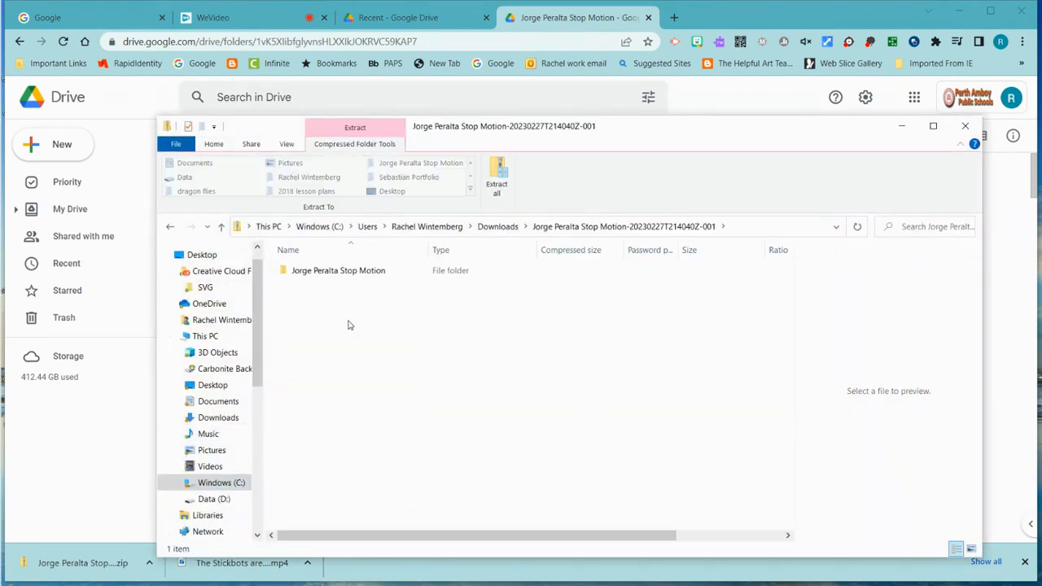
{"action": "double_click", "coordinate": [314, 272]}
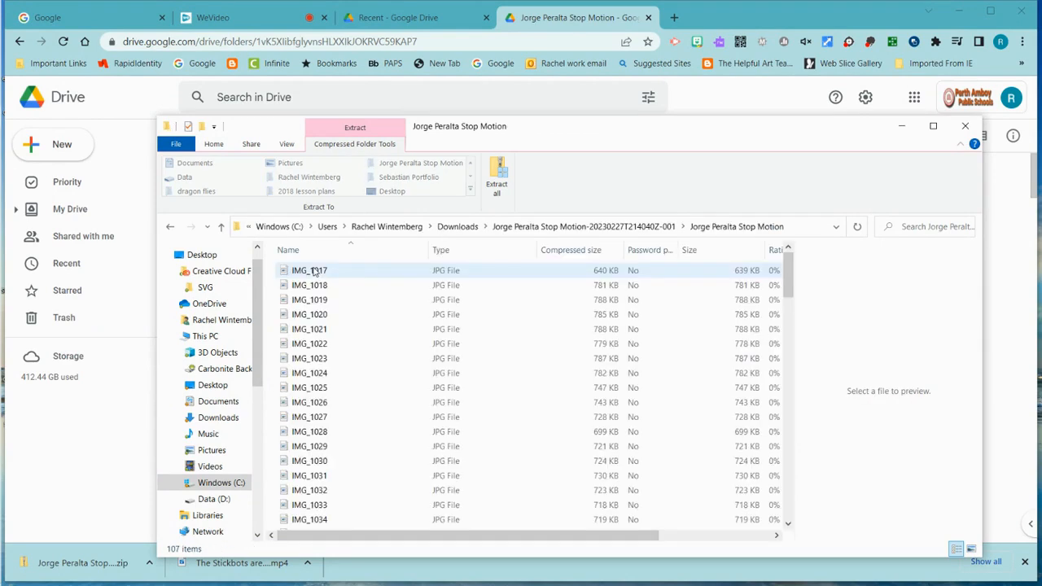
{"action": "left_click", "coordinate": [499, 172]}
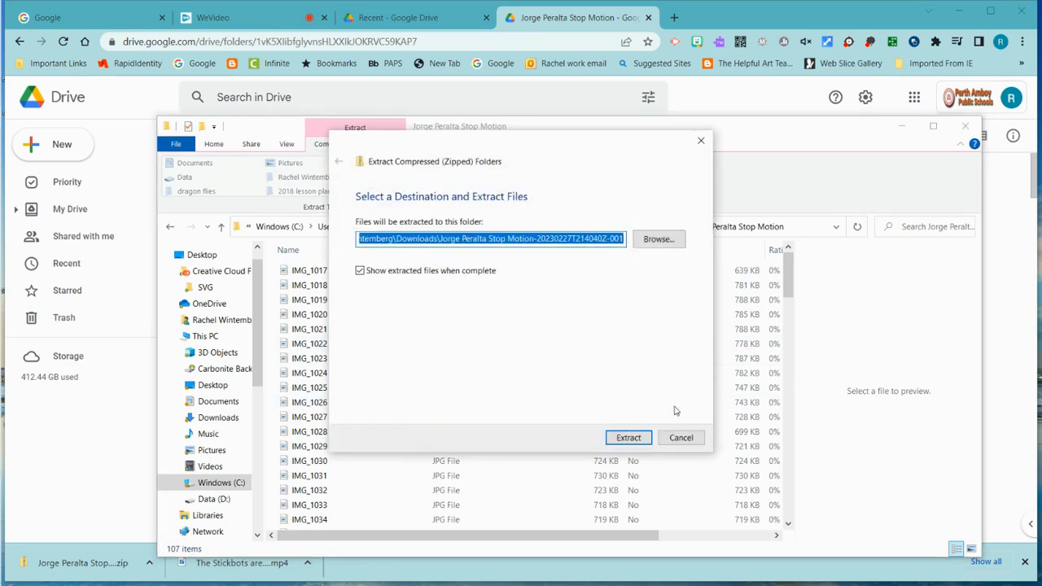
{"action": "left_click", "coordinate": [627, 437]}
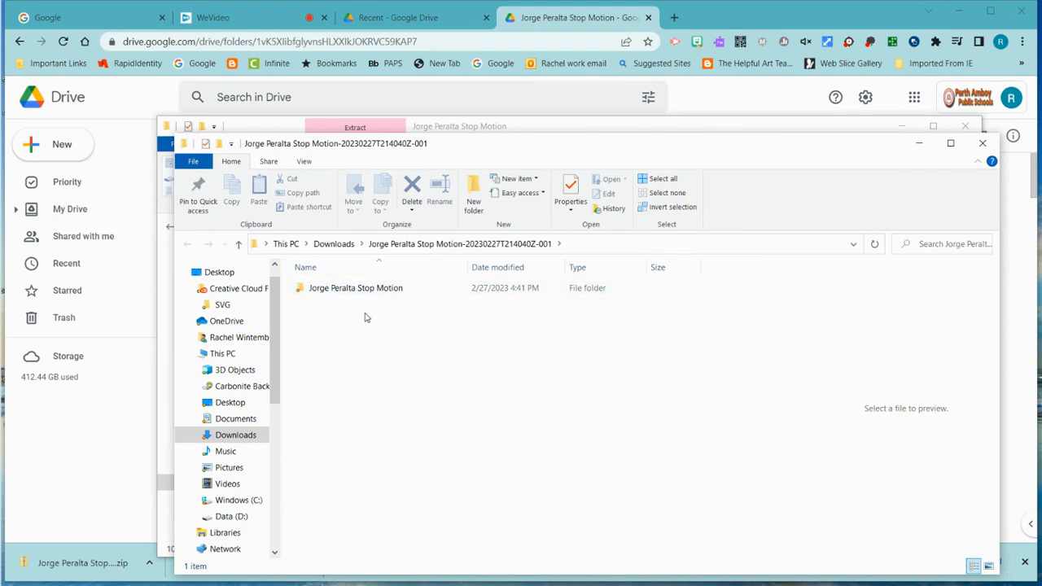
- Launch Photoshop from the taskbar and bring its window into view
{"action": "mouse_move", "coordinate": [1, 337]}
{"action": "left_click", "coordinate": [24, 244]}
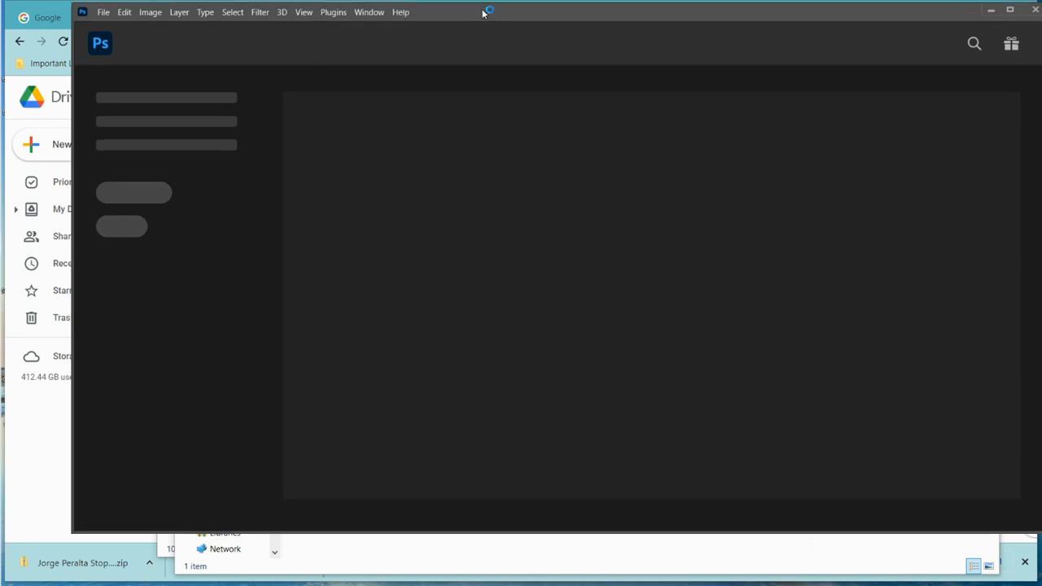
{"action": "left_click_drag", "start_coordinate": [483, 10], "coordinate": [465, 39]}
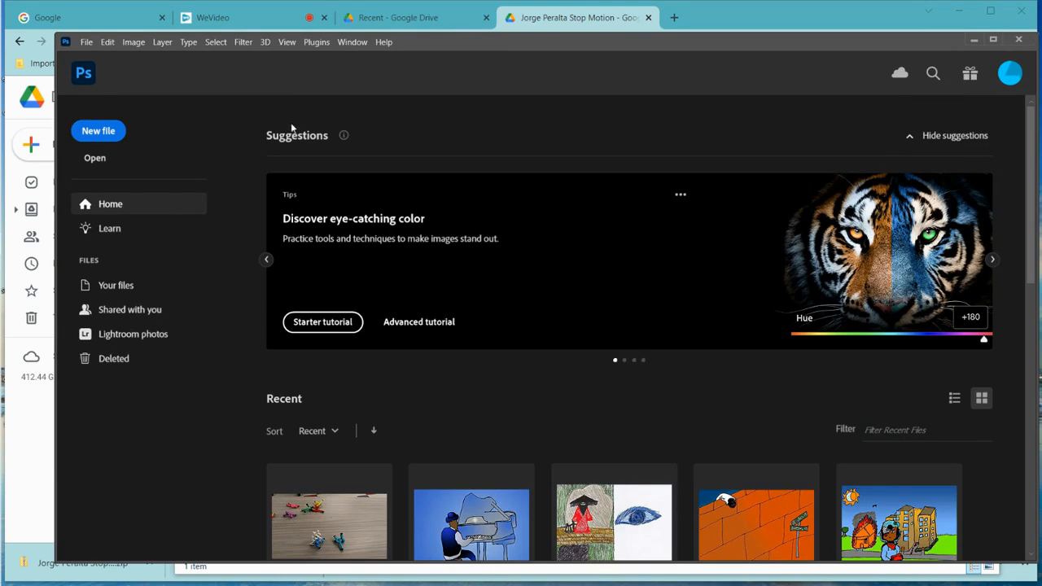
- Choose File > Scripts > Load Files into Stack
{"action": "left_click", "coordinate": [86, 41]}
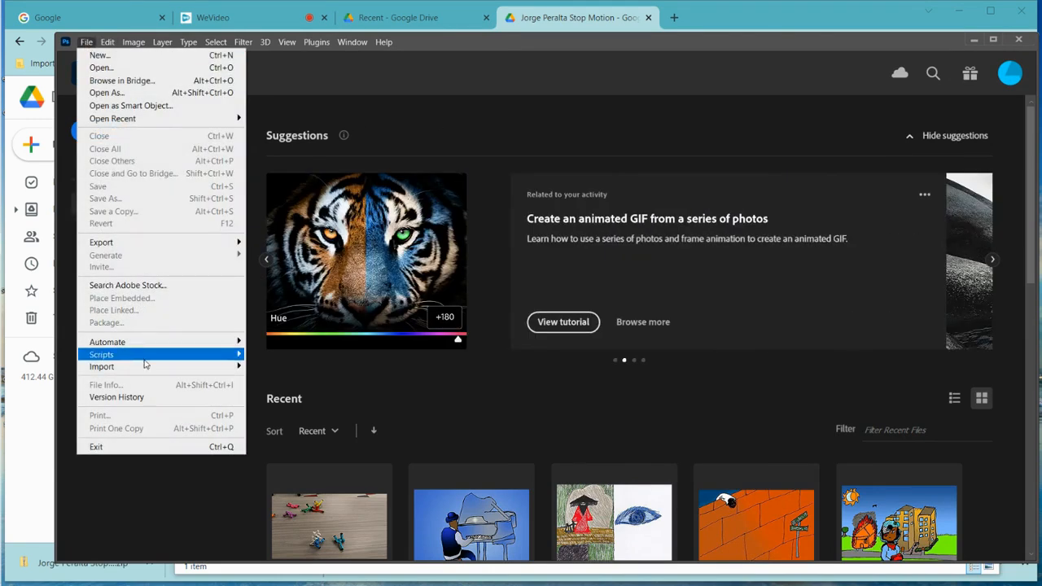
{"action": "mouse_move", "coordinate": [145, 358]}
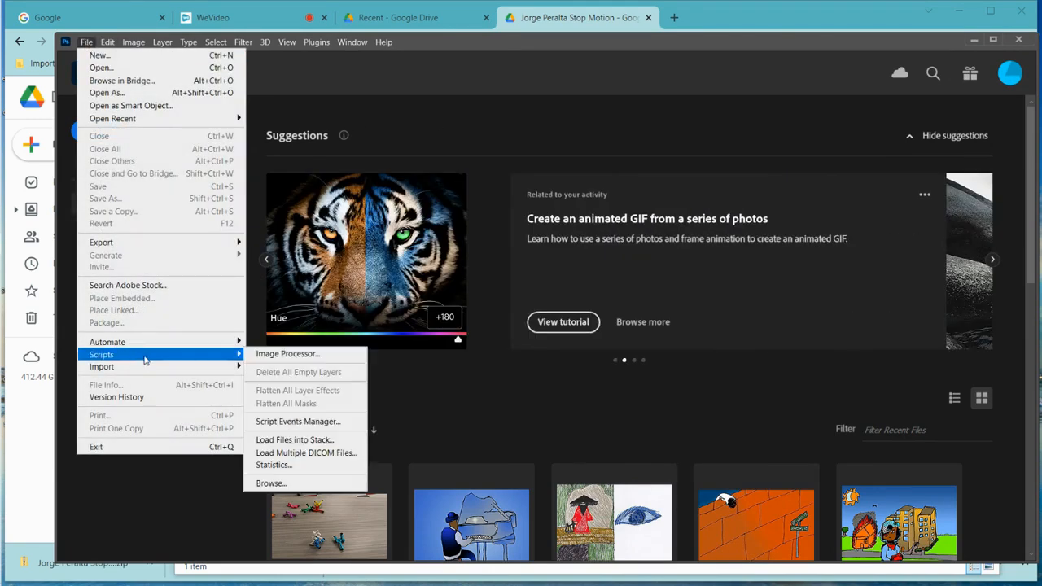
{"action": "left_click", "coordinate": [323, 441]}
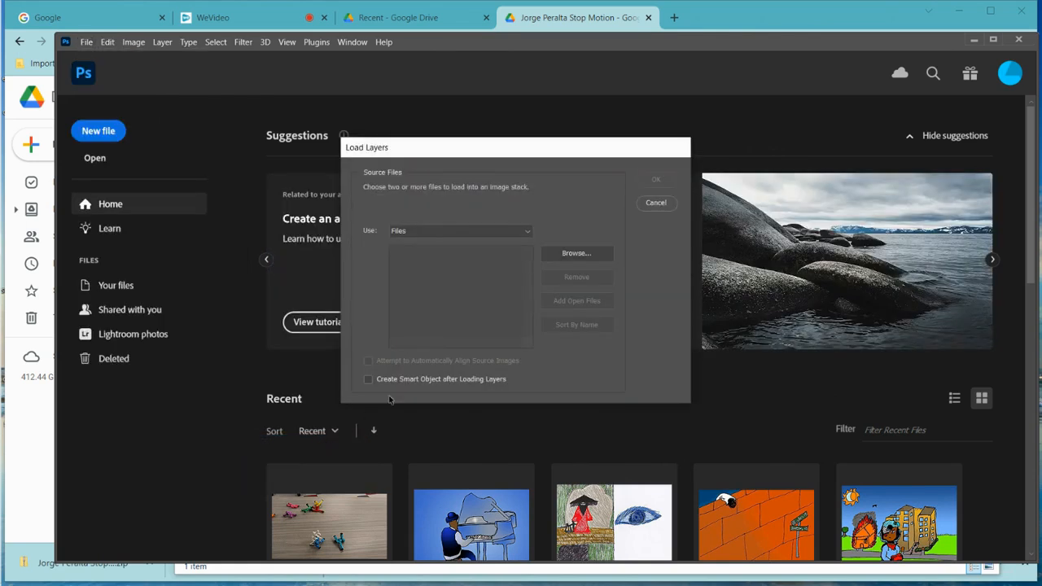
- Browse to Downloads > Stop Motion and select all the photos in the folder
{"action": "left_click", "coordinate": [582, 255]}
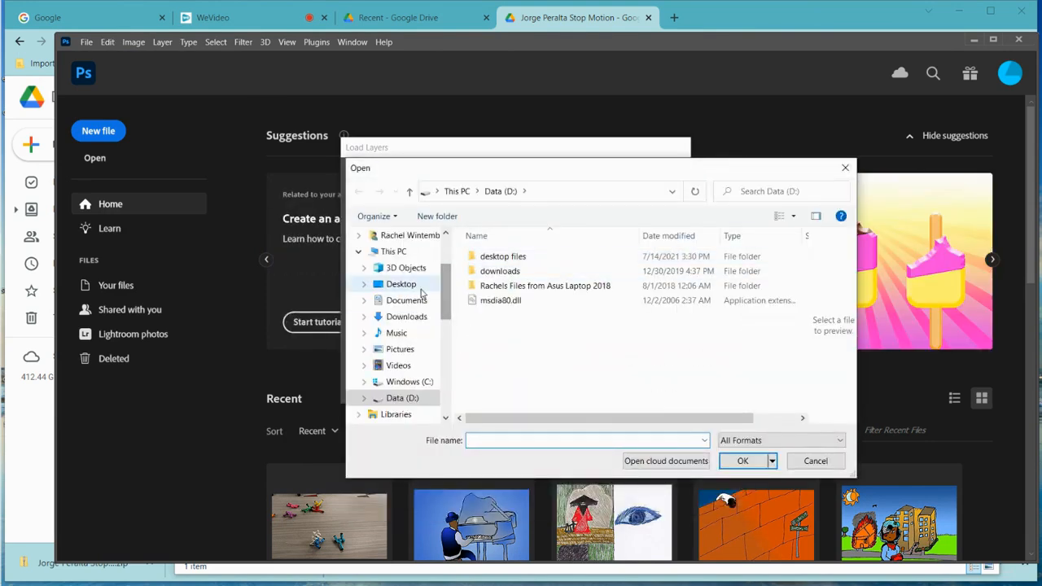
{"action": "left_click", "coordinate": [415, 318]}
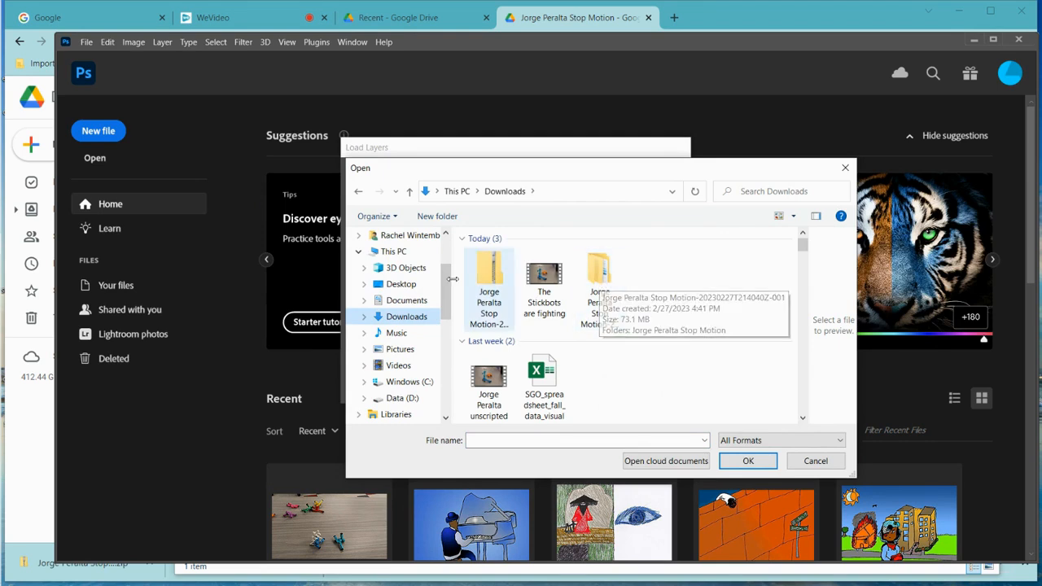
{"action": "double_click", "coordinate": [603, 280]}
{"action": "double_click", "coordinate": [513, 257]}
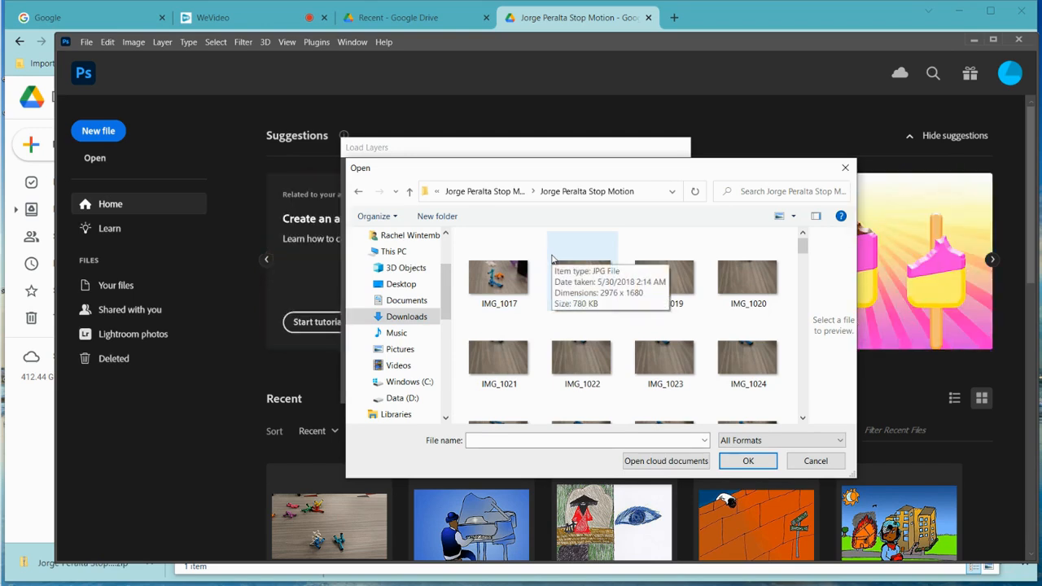
{"action": "key", "text": "ctrl+a"}
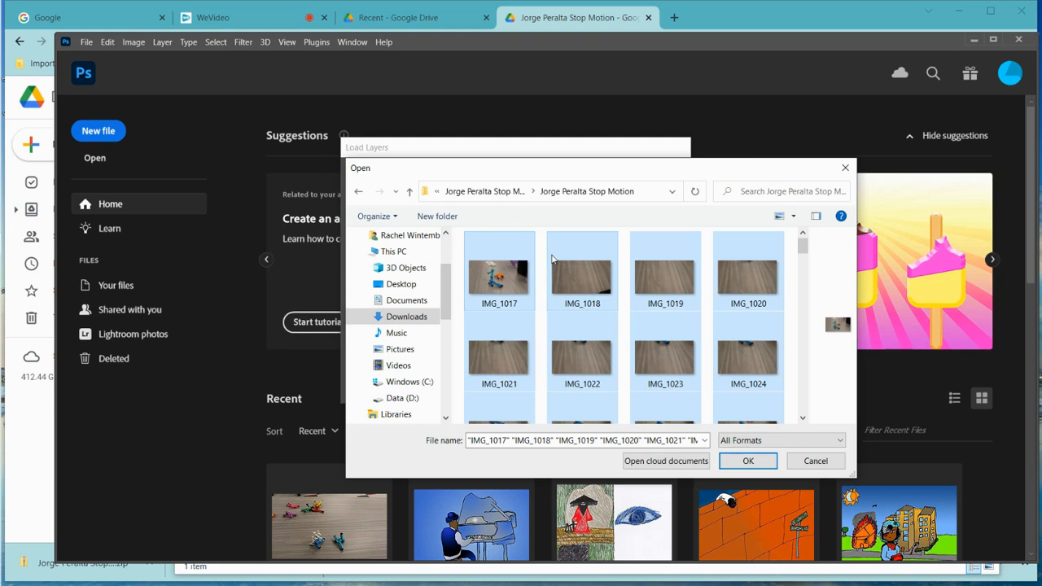
{"action": "left_click", "coordinate": [746, 461]}
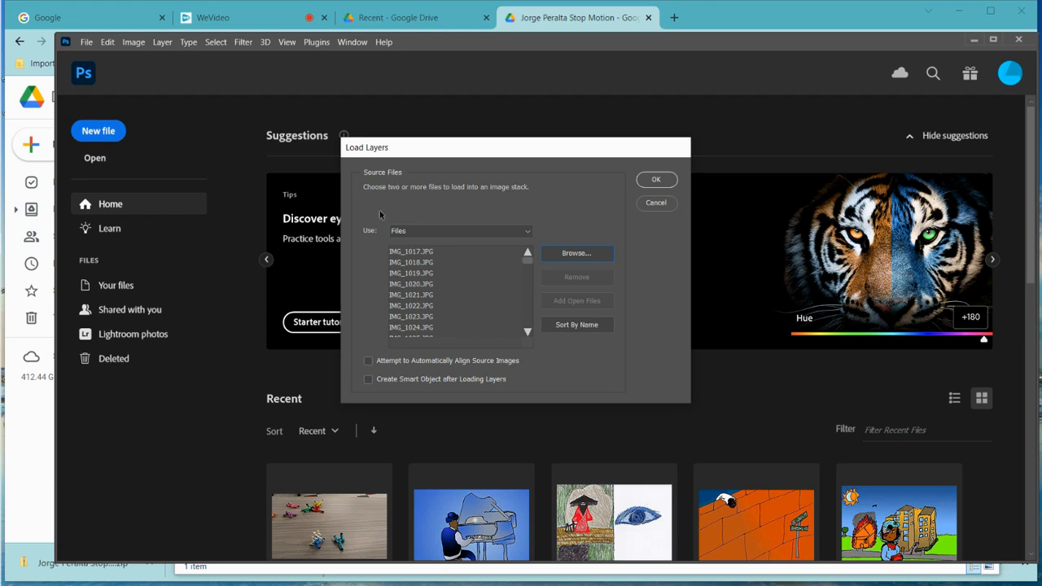
- Check the file list runs from IMG_1017 to IMG_1123 and load the photos as layers
{"action": "left_click", "coordinate": [414, 253]}
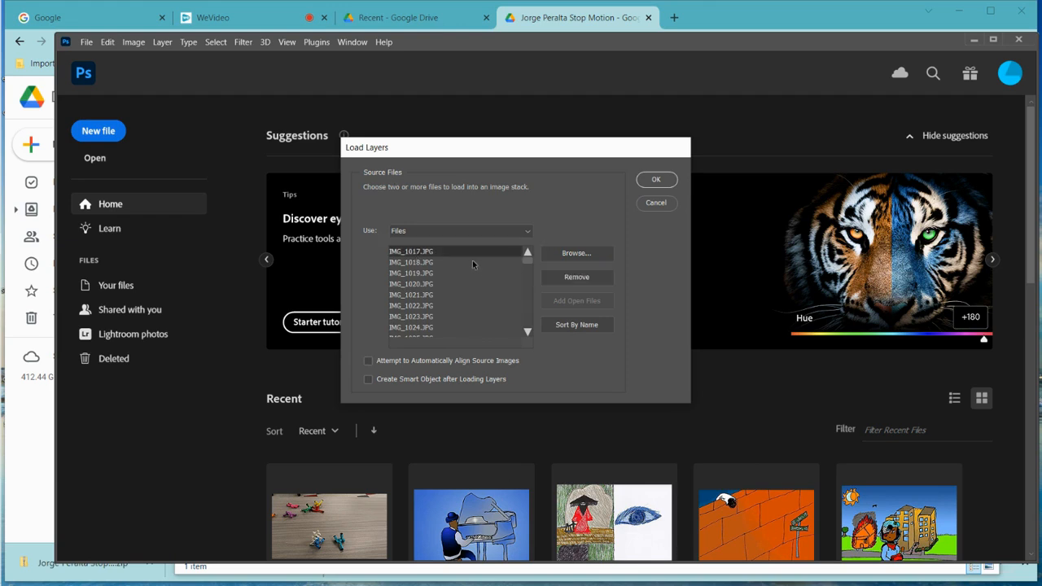
{"action": "left_click_drag", "start_coordinate": [525, 262], "coordinate": [527, 330]}
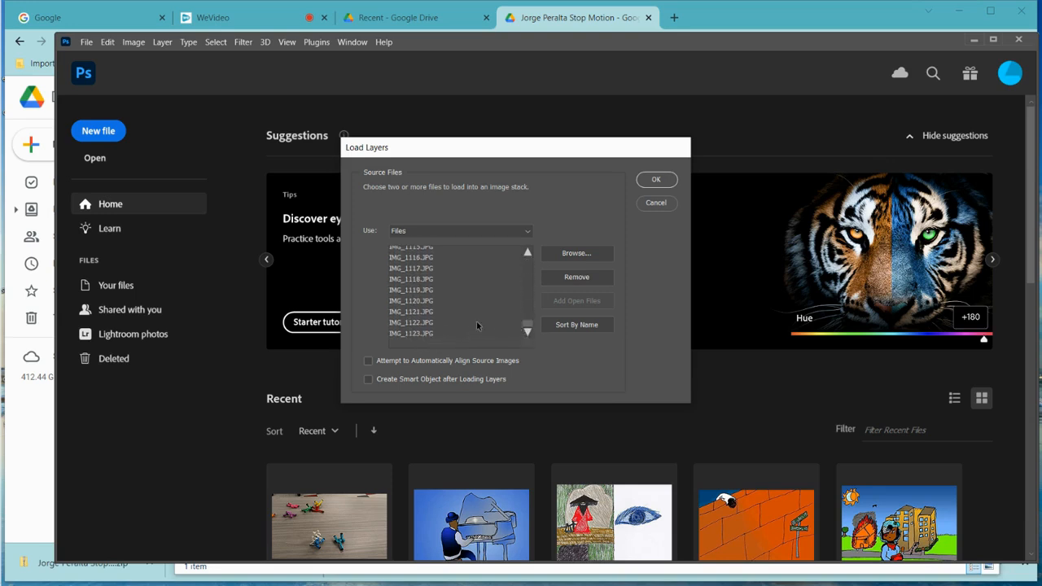
{"action": "left_click", "coordinate": [429, 335], "text": "shift"}
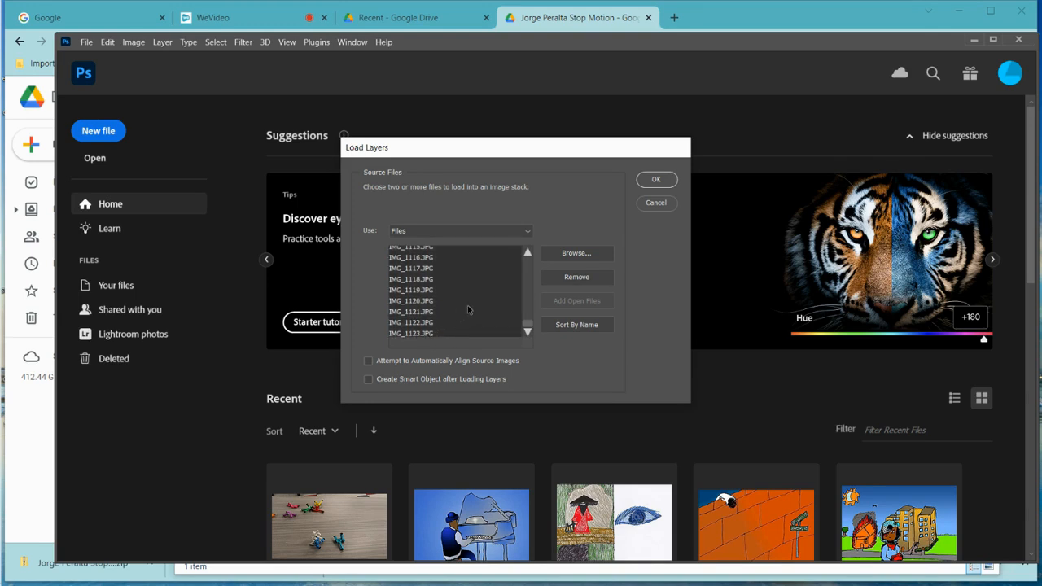
{"action": "left_click", "coordinate": [664, 180]}
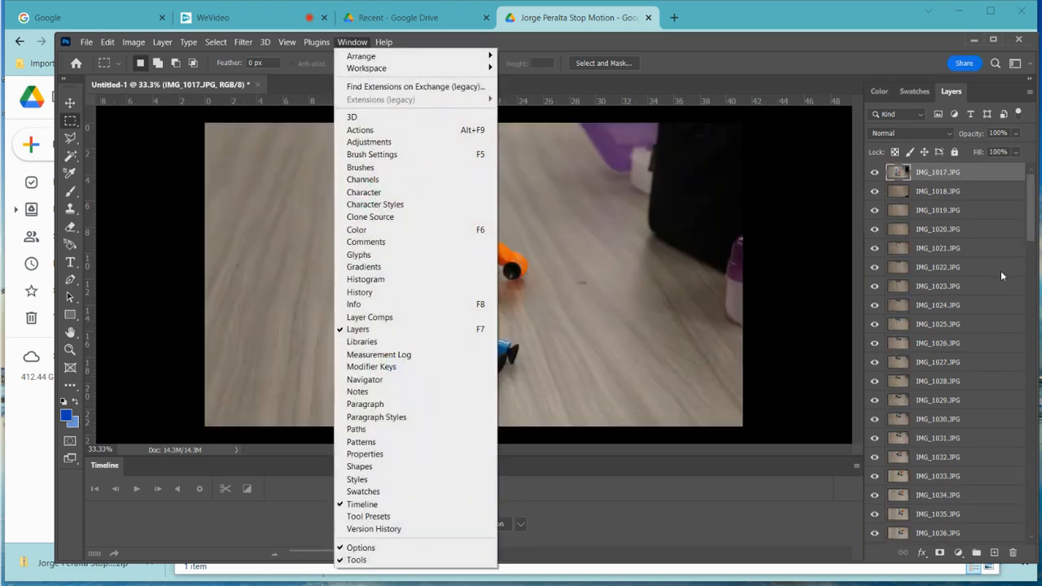
- Show the Timeline panel, try the video timeline option, then hide the panel
{"action": "left_click", "coordinate": [389, 504]}
{"action": "left_click", "coordinate": [520, 523]}
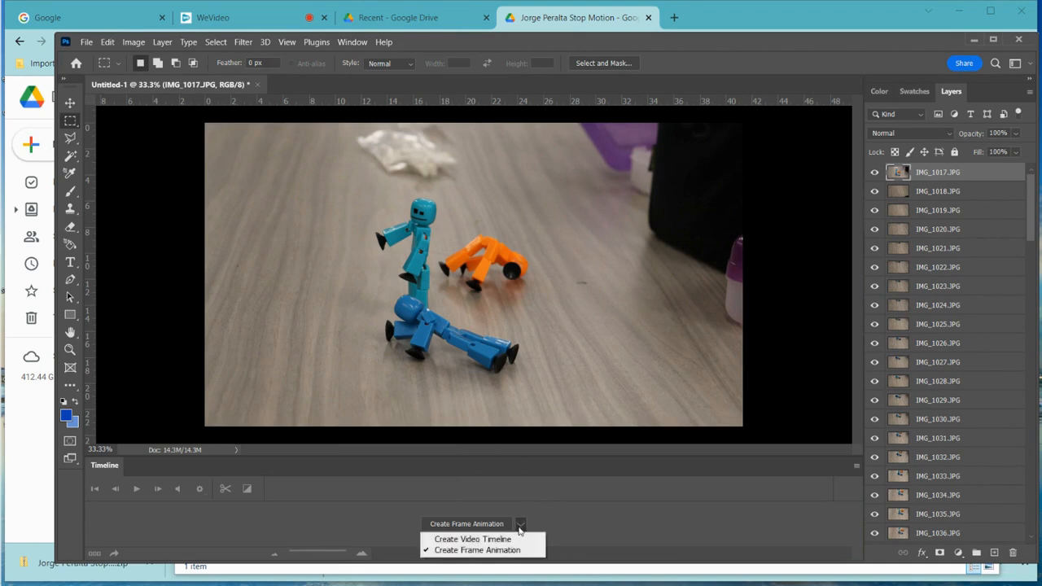
{"action": "left_click", "coordinate": [511, 539]}
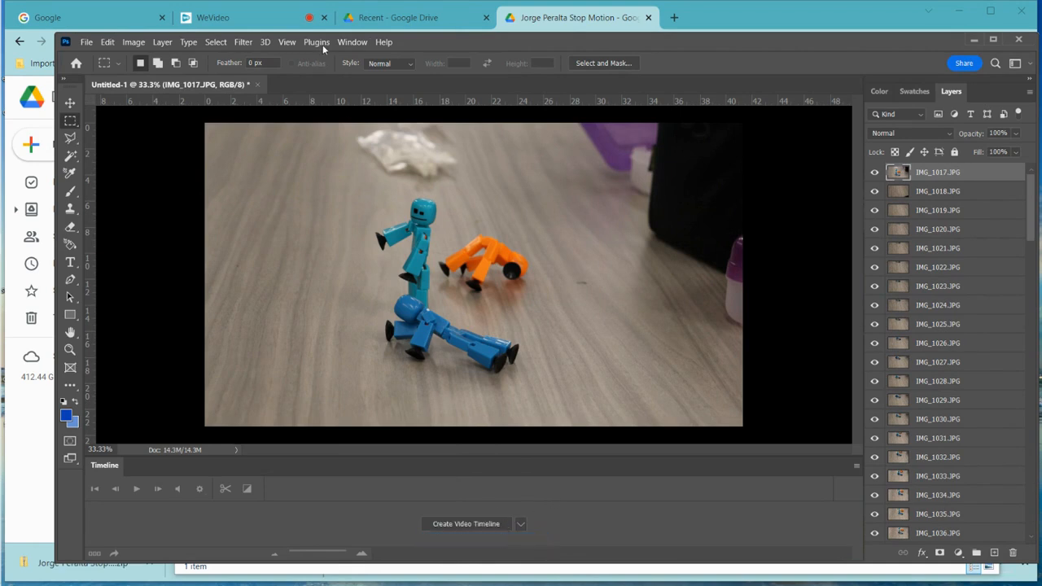
{"action": "left_click", "coordinate": [352, 42]}
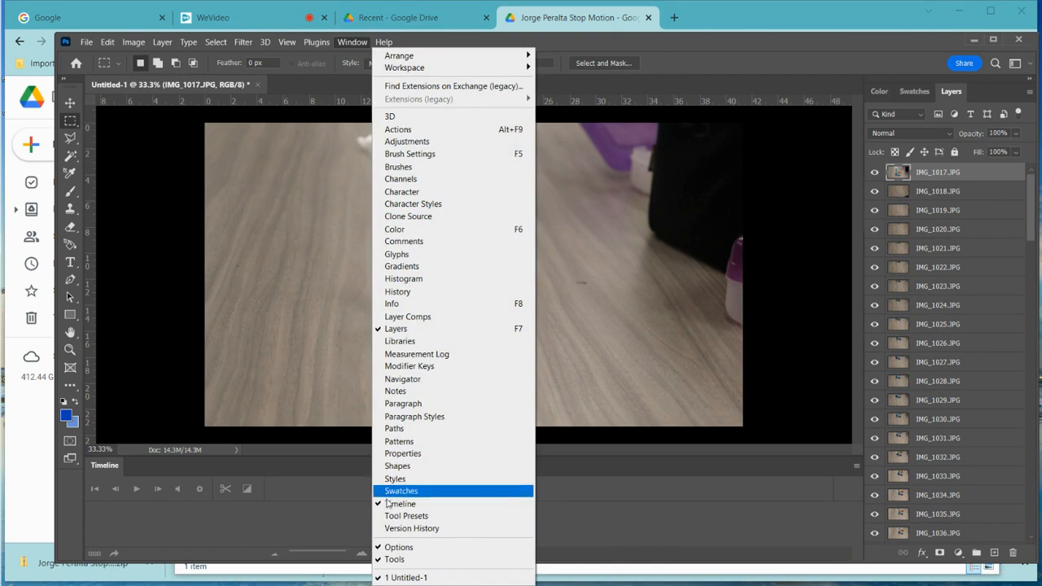
{"action": "left_click", "coordinate": [390, 503]}
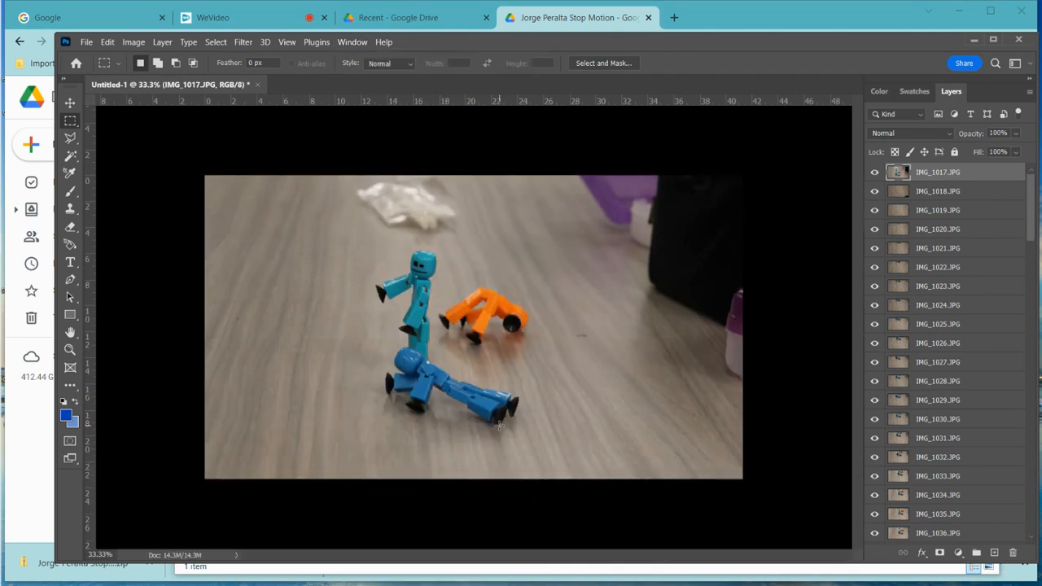
- Reopen the Timeline and create a frame animation instead
{"action": "left_click", "coordinate": [358, 44]}
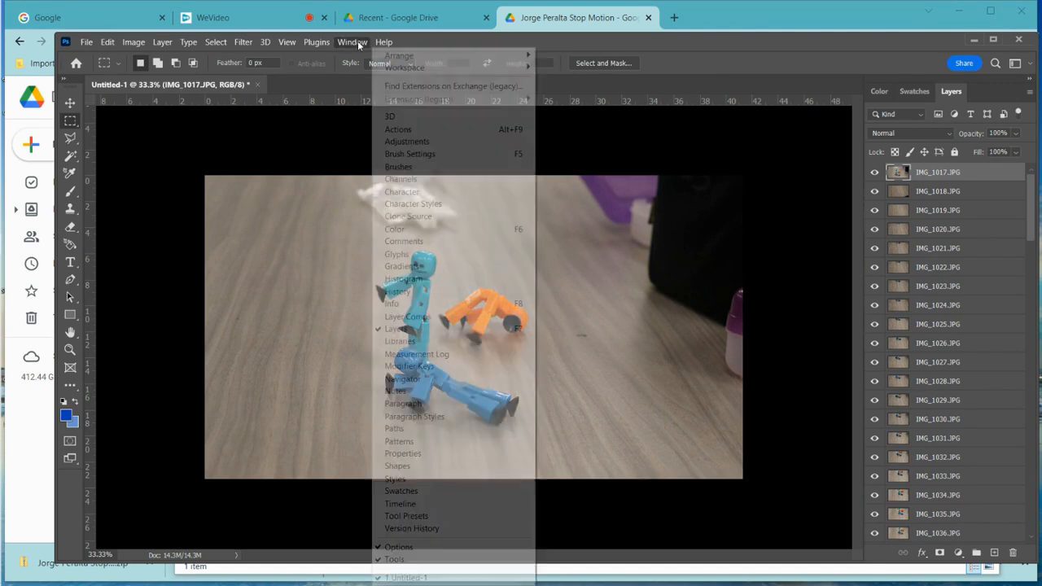
{"action": "left_click", "coordinate": [384, 504]}
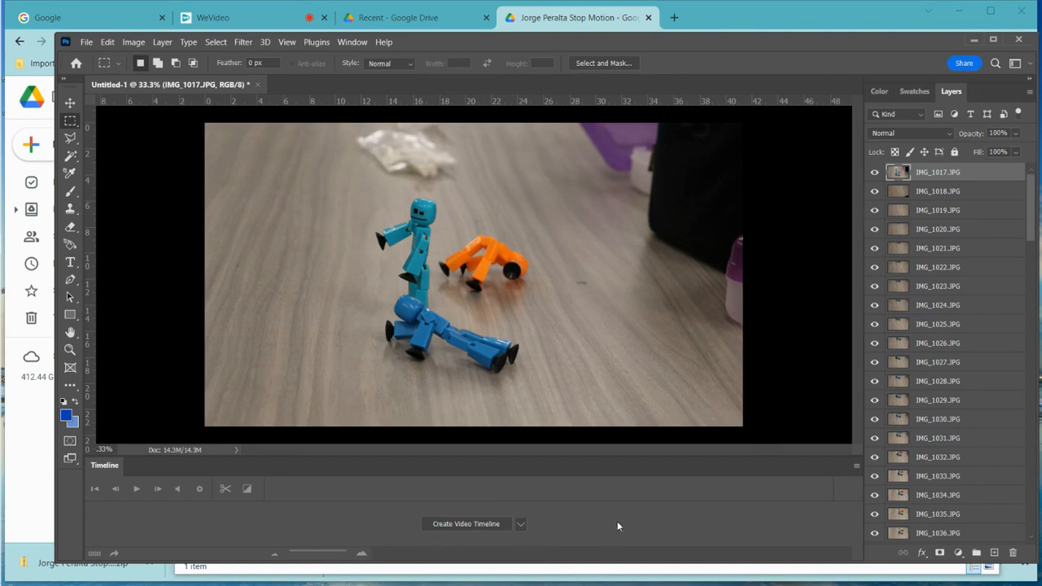
{"action": "left_click", "coordinate": [521, 524]}
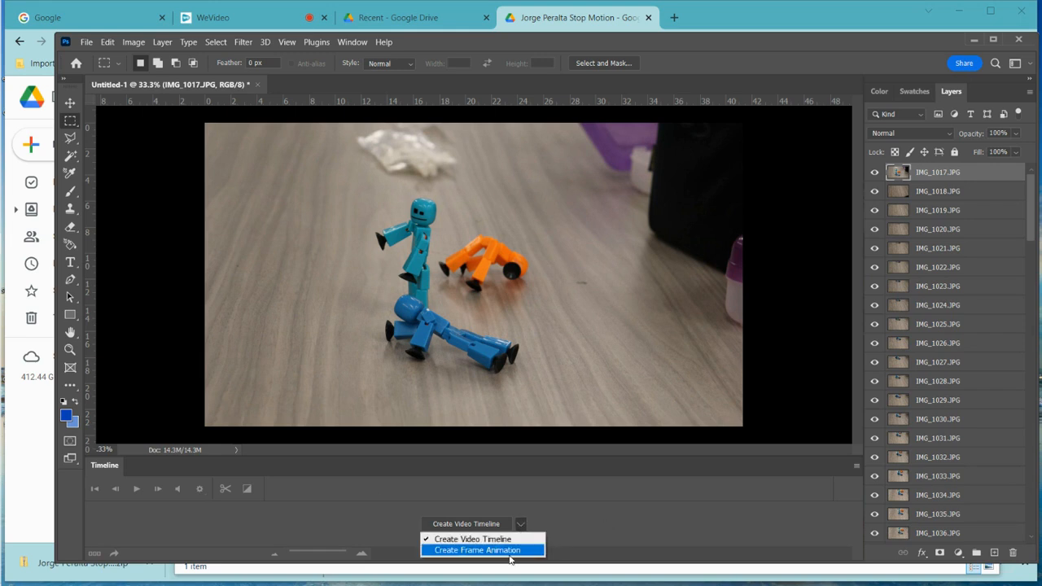
{"action": "left_click", "coordinate": [513, 550]}
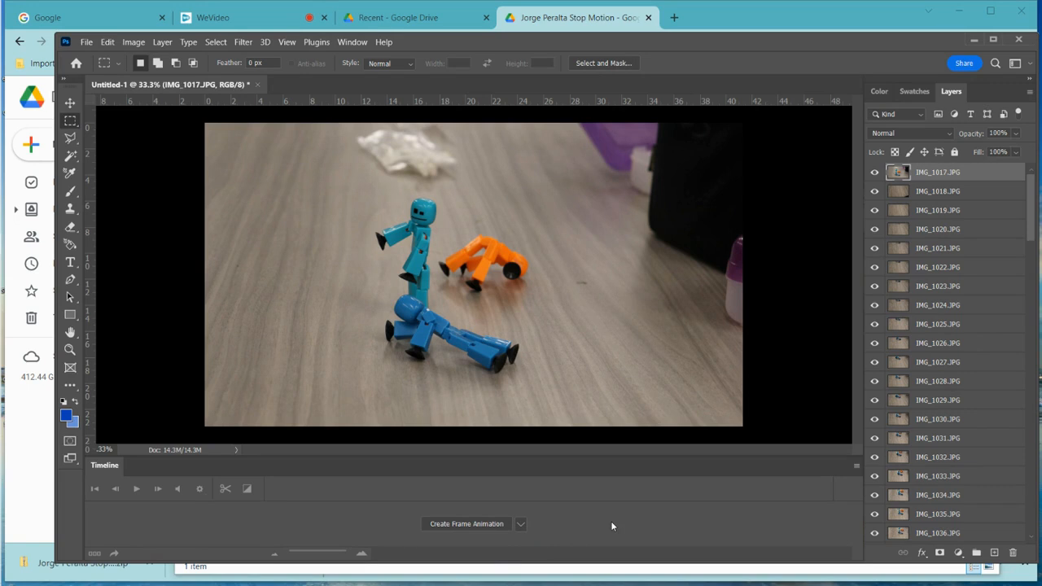
{"action": "left_click", "coordinate": [466, 524]}
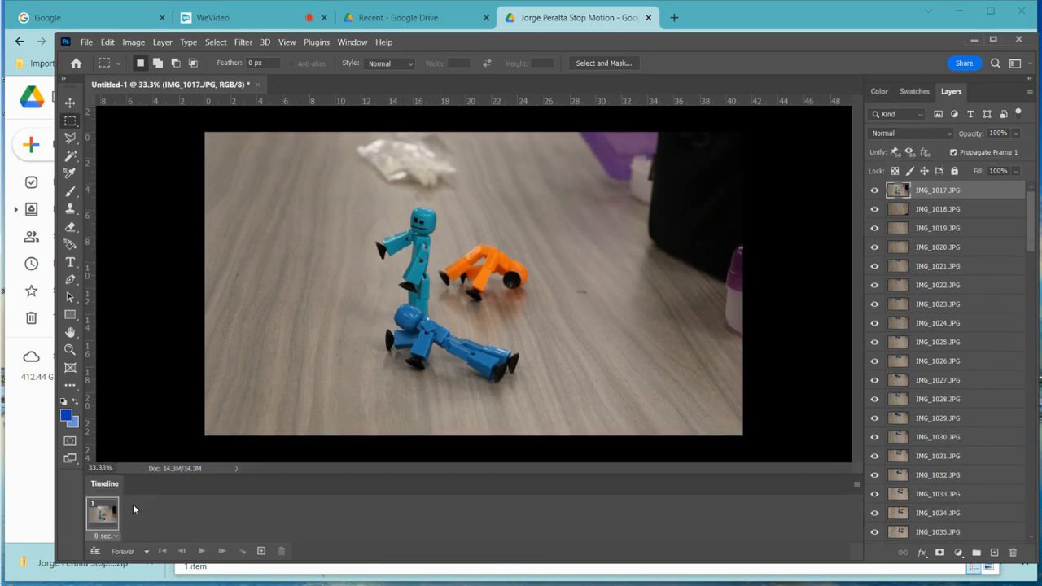
- Make one frame per photo layer, play the animation, and check frame 1's delay
{"action": "left_click", "coordinate": [855, 486]}
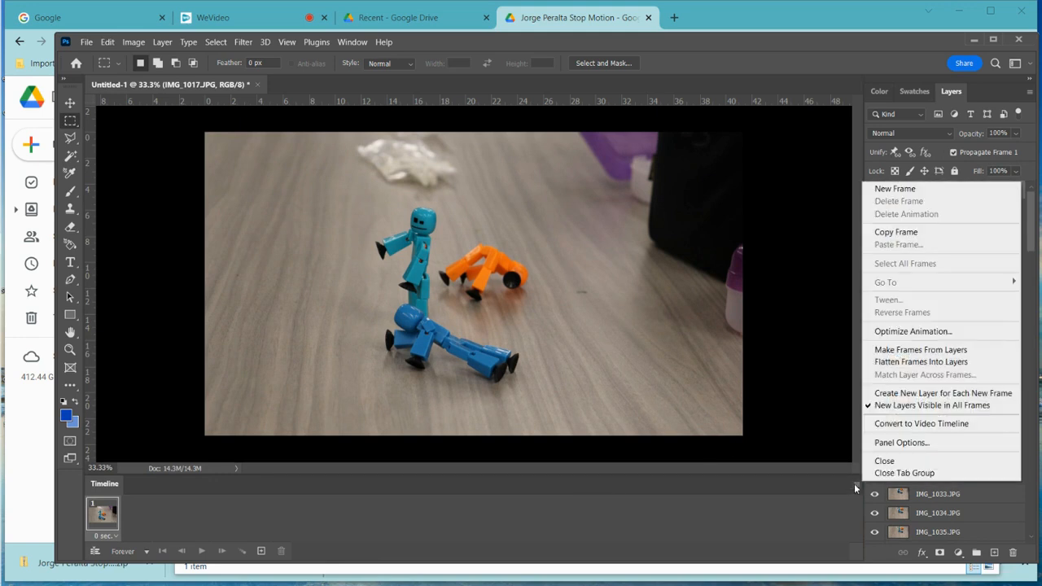
{"action": "left_click", "coordinate": [882, 350]}
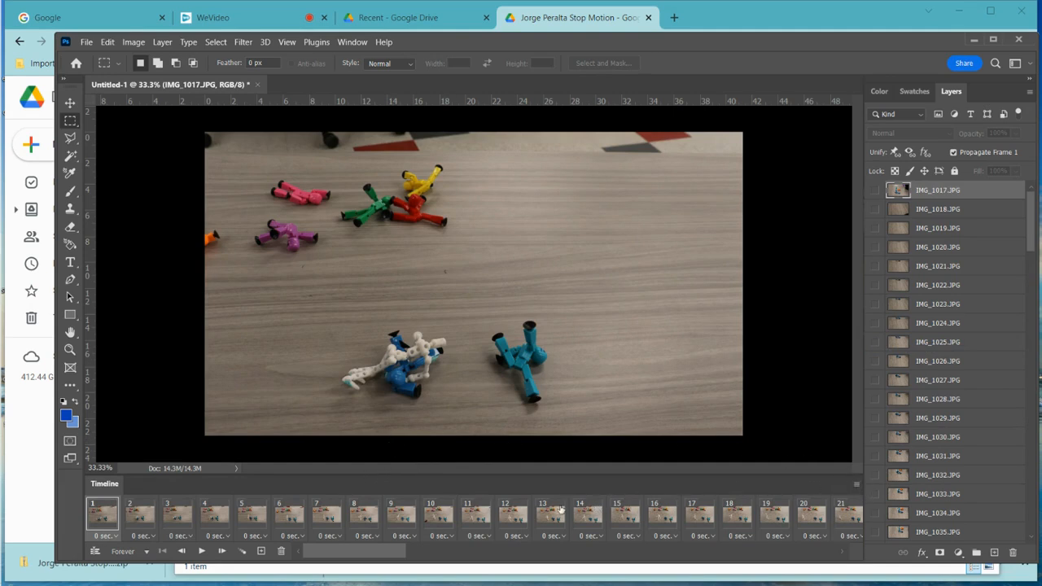
{"action": "left_click", "coordinate": [201, 551]}
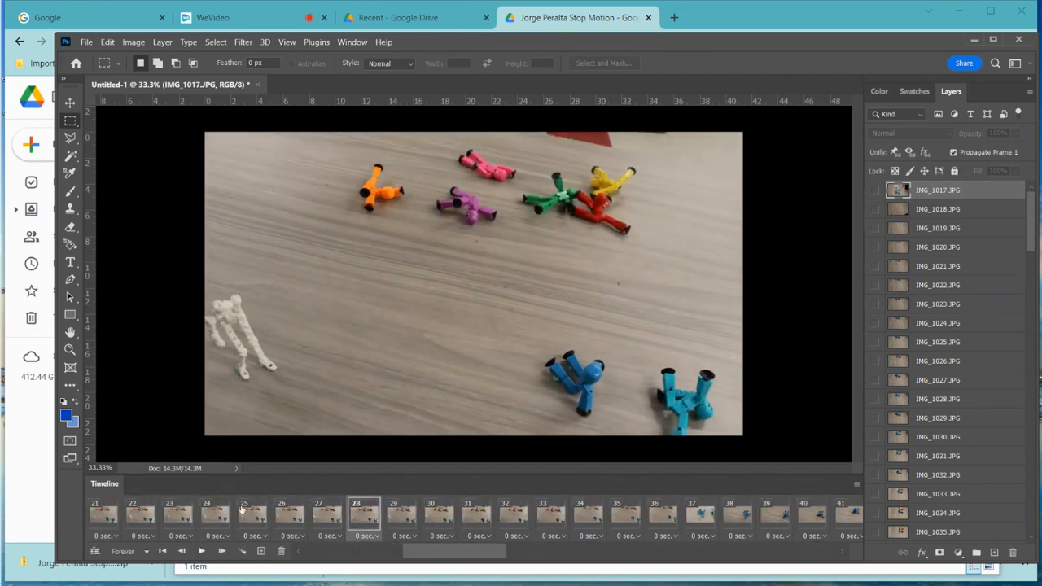
{"action": "left_click_drag", "start_coordinate": [414, 552], "coordinate": [319, 559]}
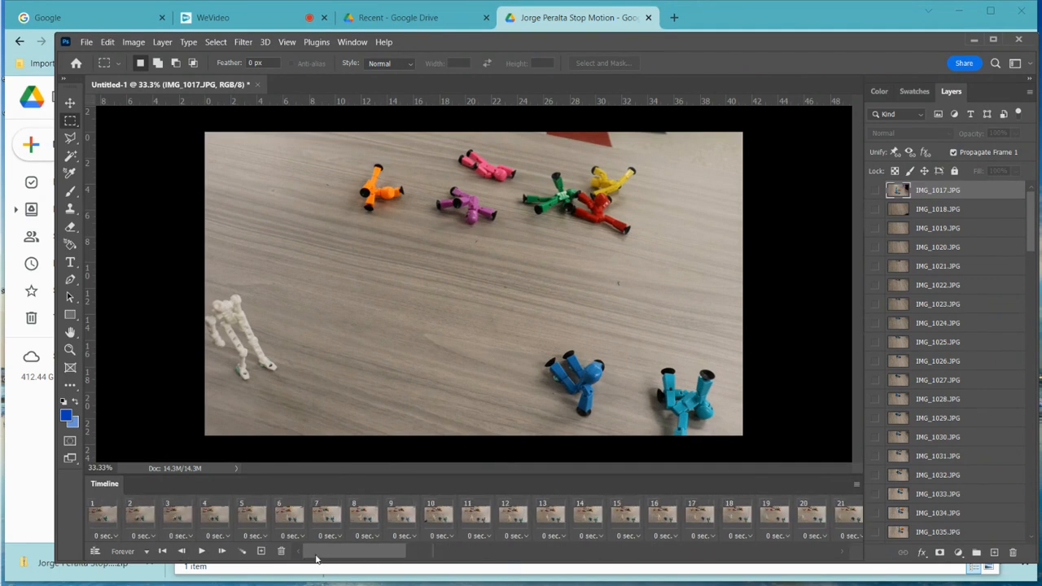
{"action": "left_click", "coordinate": [104, 534]}
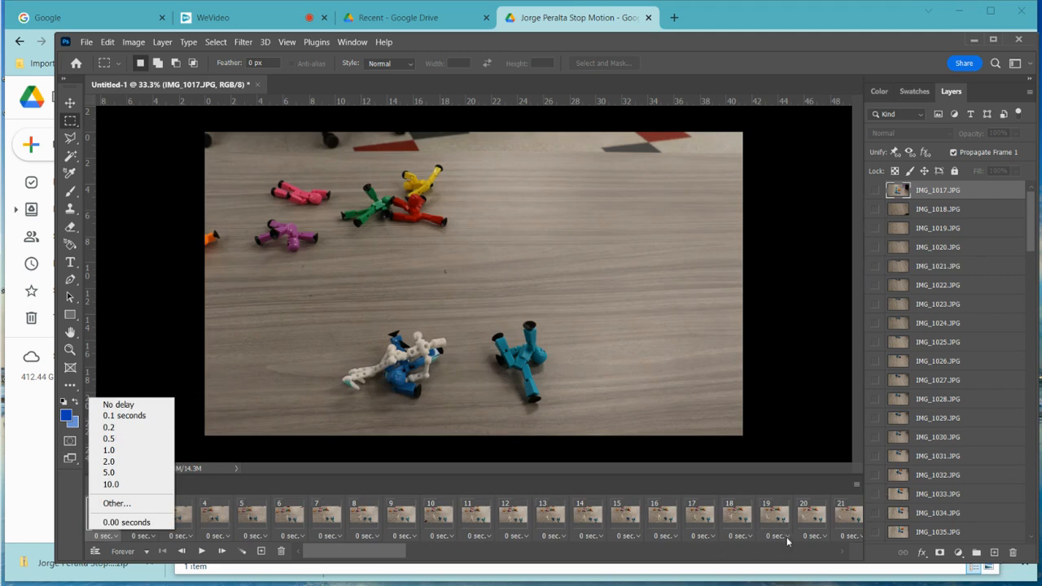
{"action": "left_click", "coordinate": [856, 487]}
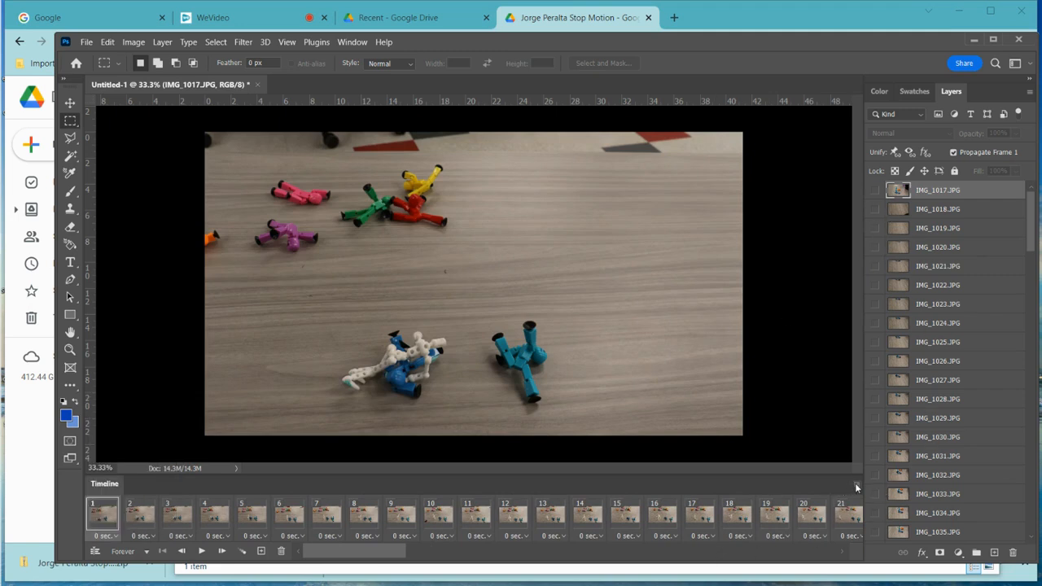
- Reverse the order of all frames and play the reversed animation from frame 1
{"action": "left_click", "coordinate": [857, 488]}
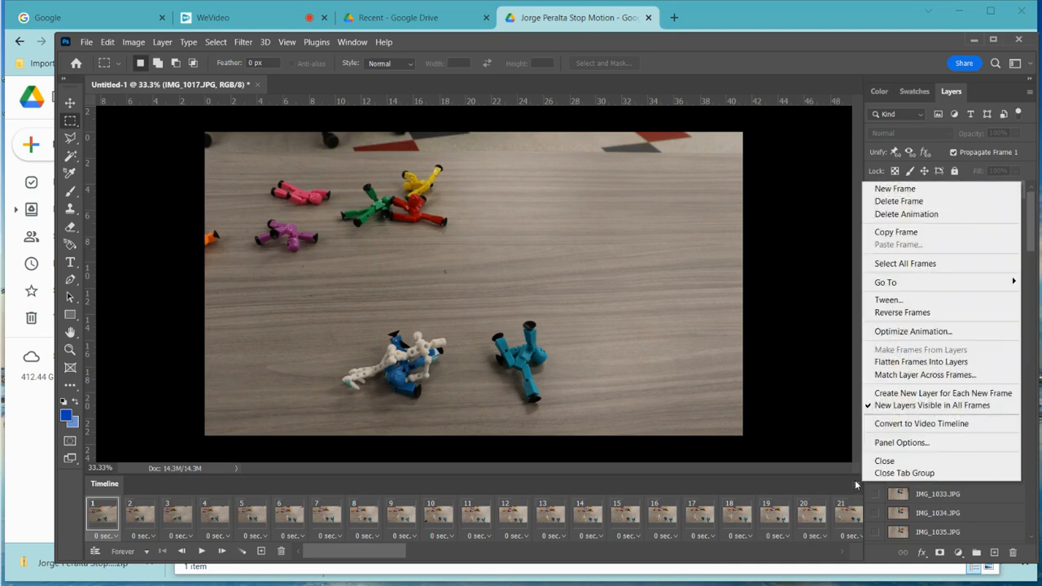
{"action": "left_click", "coordinate": [901, 313]}
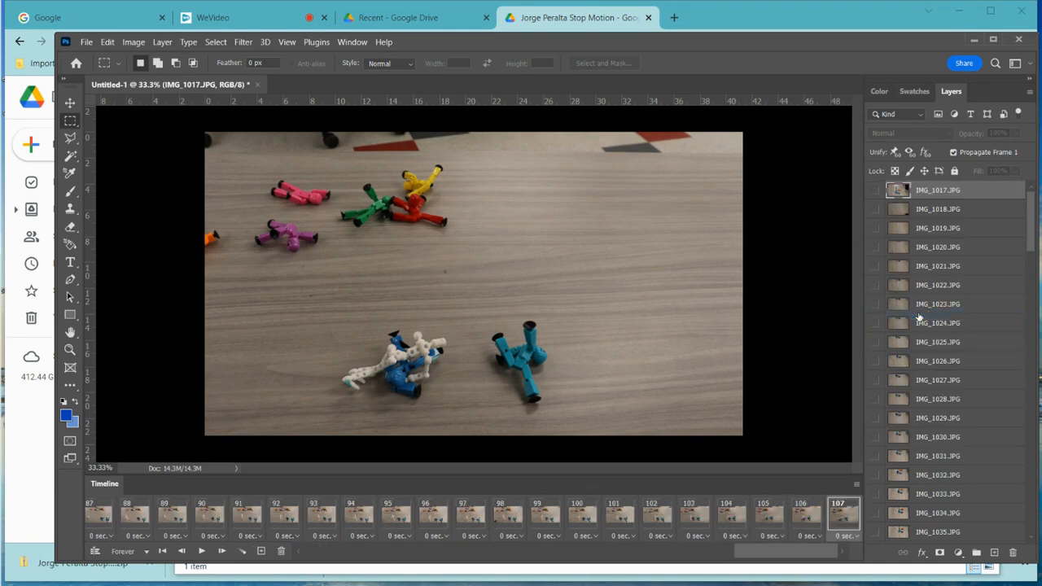
{"action": "left_click_drag", "start_coordinate": [760, 553], "coordinate": [263, 558]}
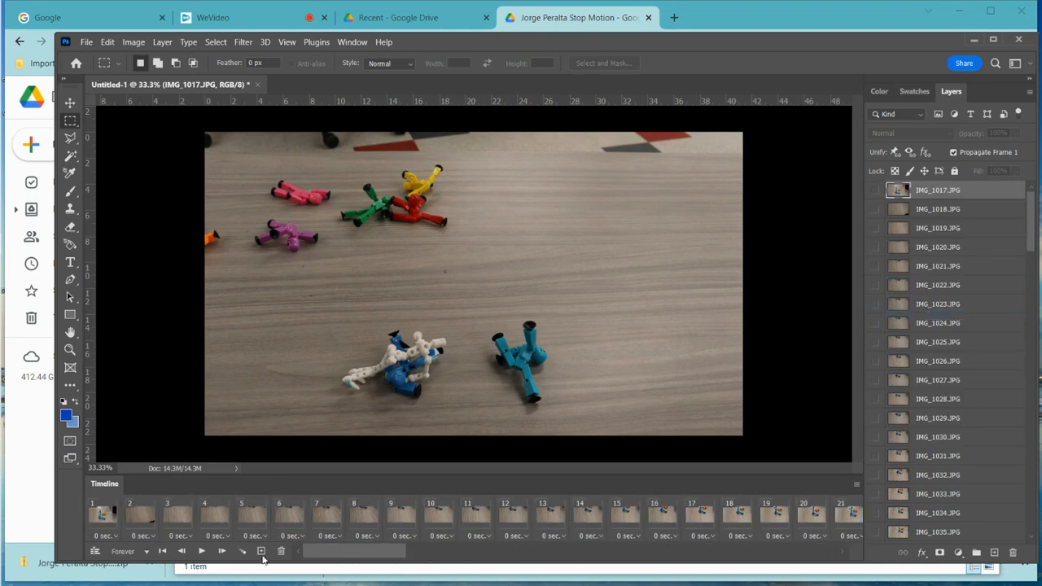
{"action": "left_click", "coordinate": [101, 511]}
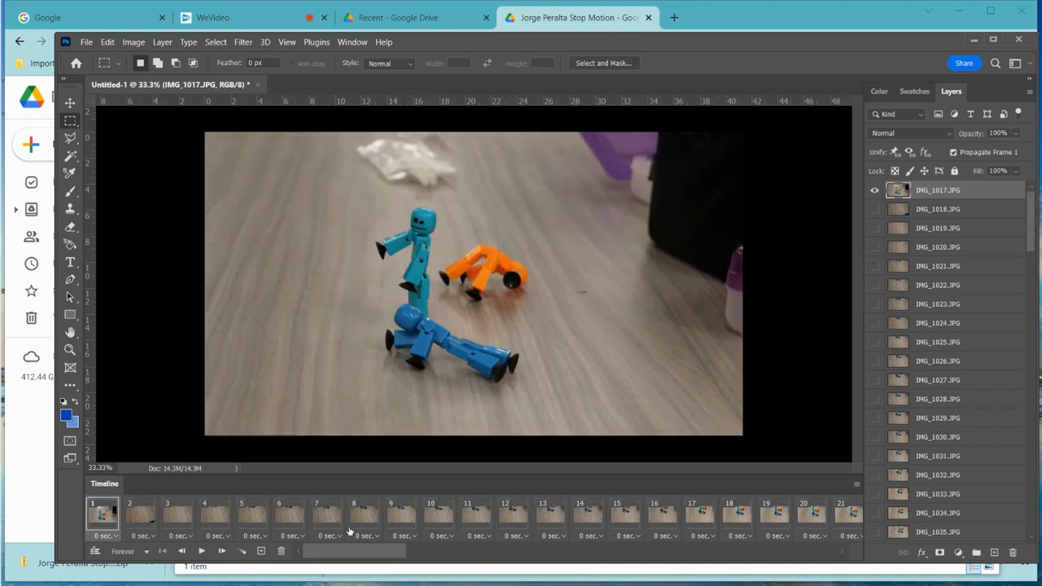
{"action": "left_click", "coordinate": [201, 553]}
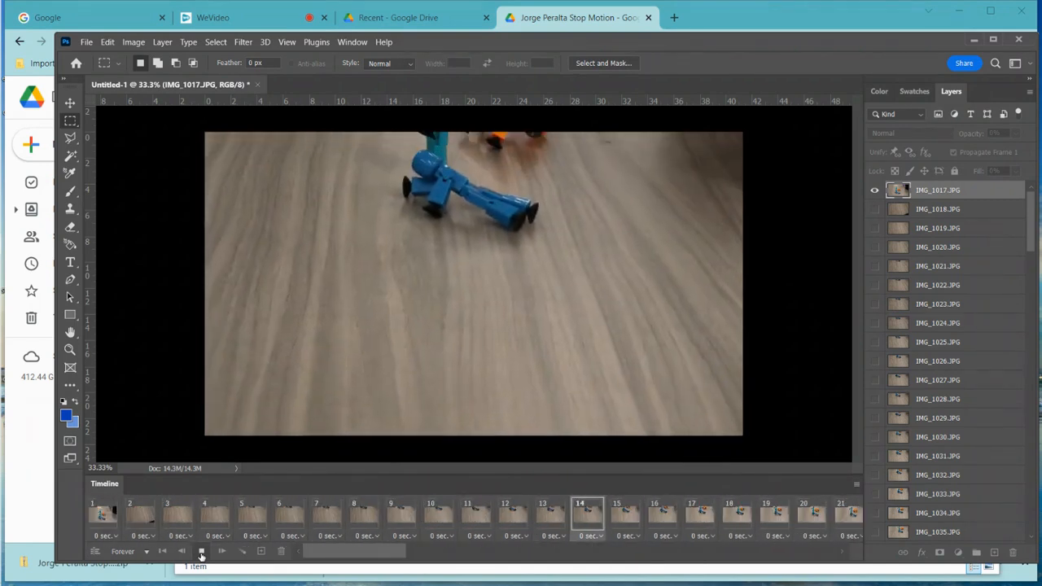
{"action": "left_click", "coordinate": [201, 552]}
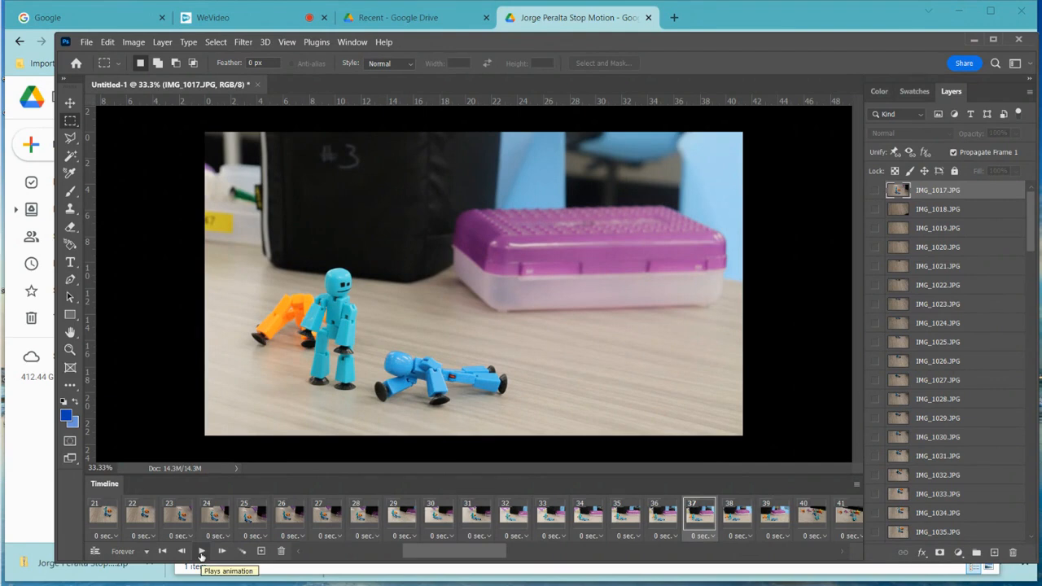
{"action": "left_click_drag", "start_coordinate": [417, 554], "coordinate": [242, 549]}
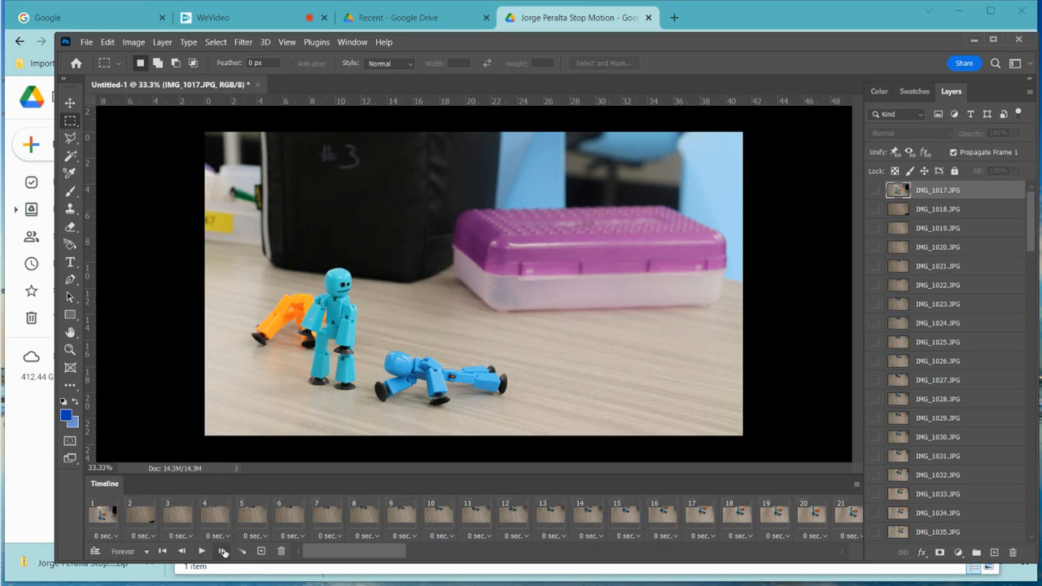
- Step through the reversed sequence frame by frame, reaching frame 43
{"action": "left_click", "coordinate": [222, 552]}
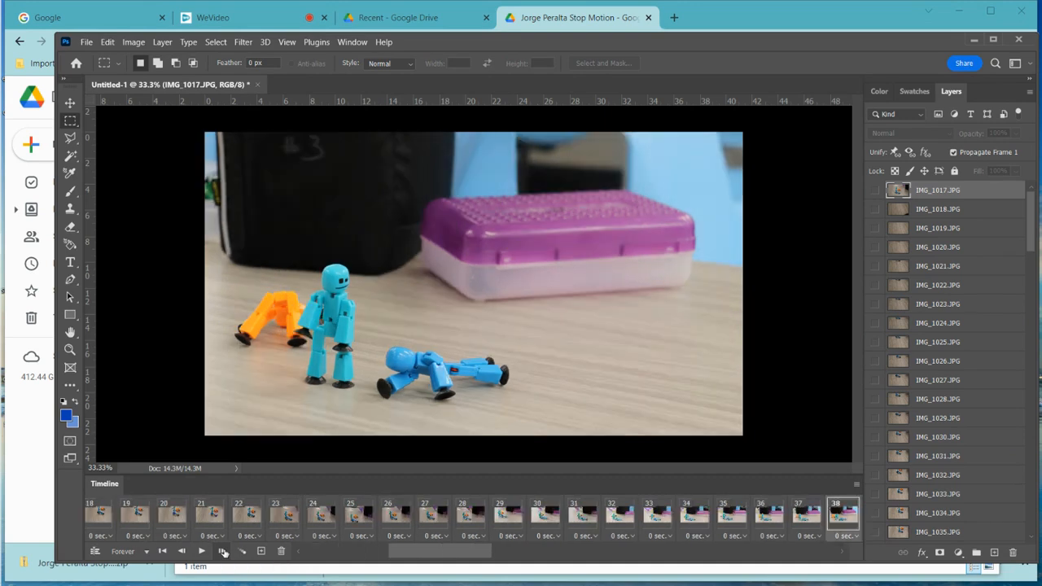
{"action": "left_click", "coordinate": [222, 551]}
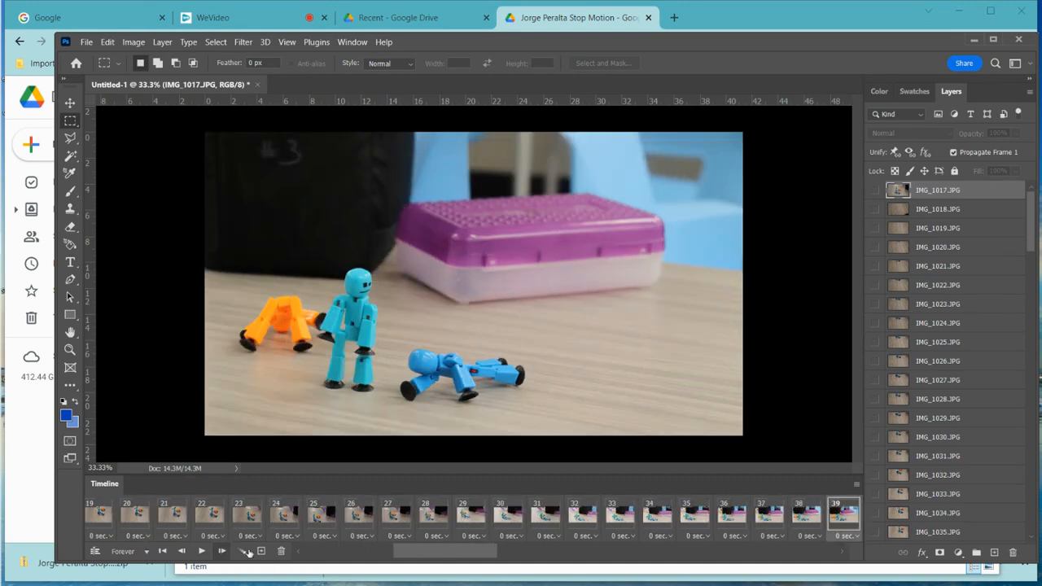
{"action": "left_click_drag", "start_coordinate": [419, 555], "coordinate": [271, 554]}
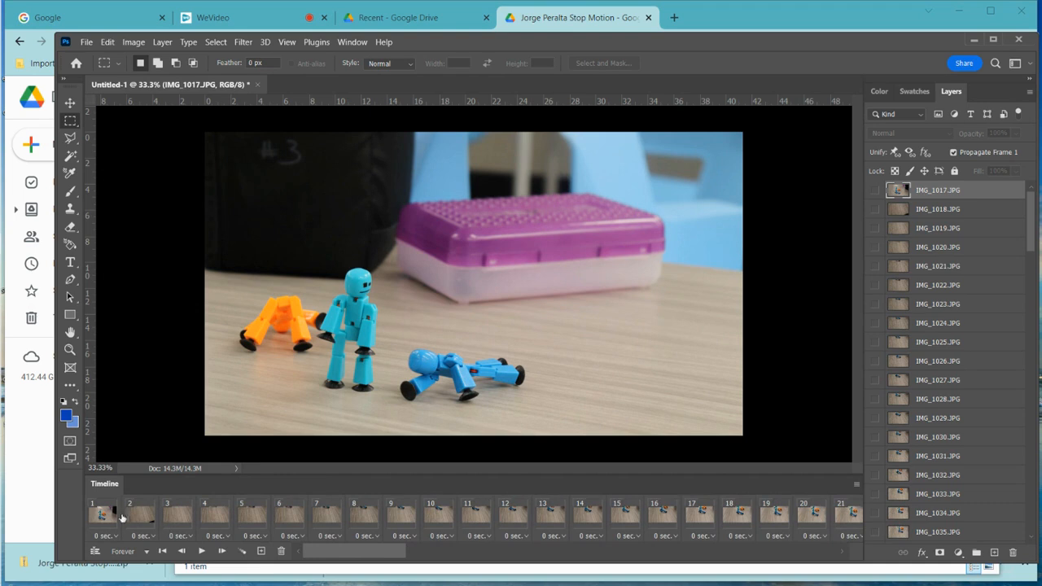
{"action": "left_click", "coordinate": [108, 518]}
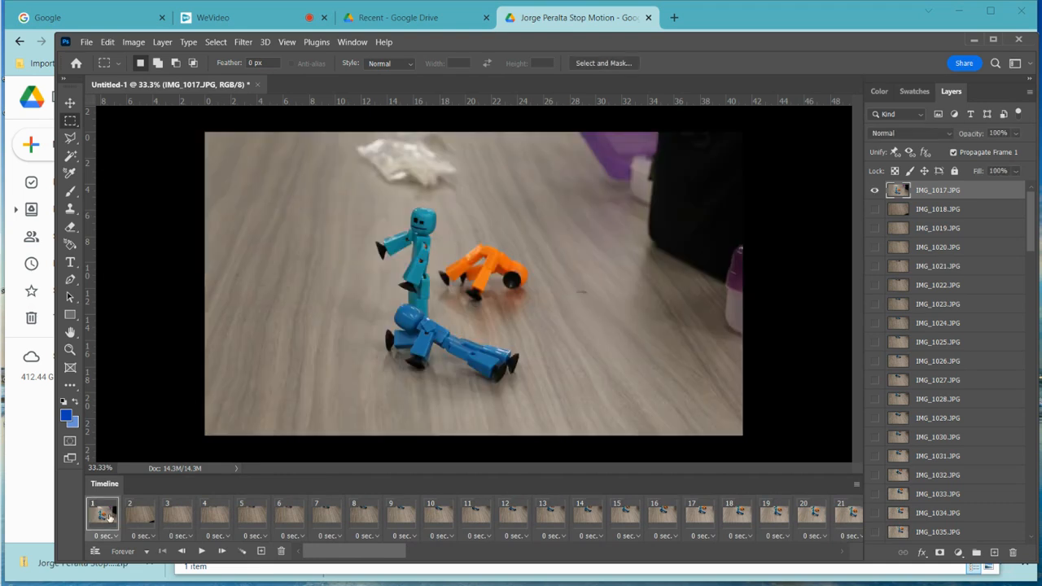
{"action": "left_click", "coordinate": [223, 552]}
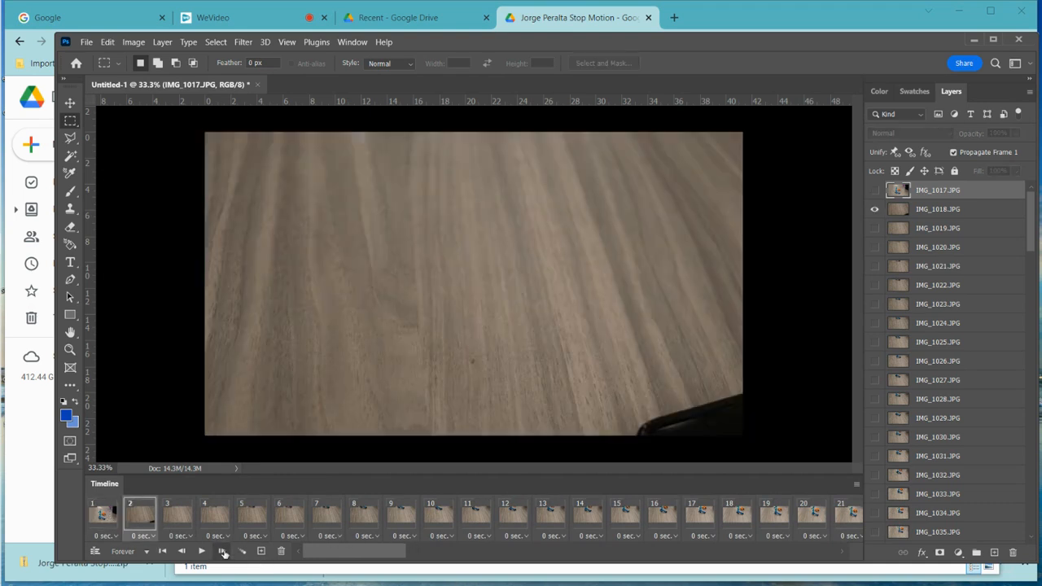
{"action": "left_click", "coordinate": [223, 551]}
{"action": "left_click", "coordinate": [223, 552]}
{"action": "left_click", "coordinate": [223, 551]}
{"action": "left_click", "coordinate": [223, 552]}
{"action": "left_click", "coordinate": [223, 552]}
{"action": "left_click", "coordinate": [223, 552]}
{"action": "left_click", "coordinate": [223, 551]}
{"action": "left_click", "coordinate": [223, 551]}
{"action": "left_click", "coordinate": [223, 551]}
{"action": "left_click", "coordinate": [223, 551]}
{"action": "left_click", "coordinate": [223, 552]}
{"action": "left_click", "coordinate": [223, 552]}
{"action": "left_click", "coordinate": [223, 551]}
{"action": "left_click", "coordinate": [223, 552]}
{"action": "left_click", "coordinate": [223, 552]}
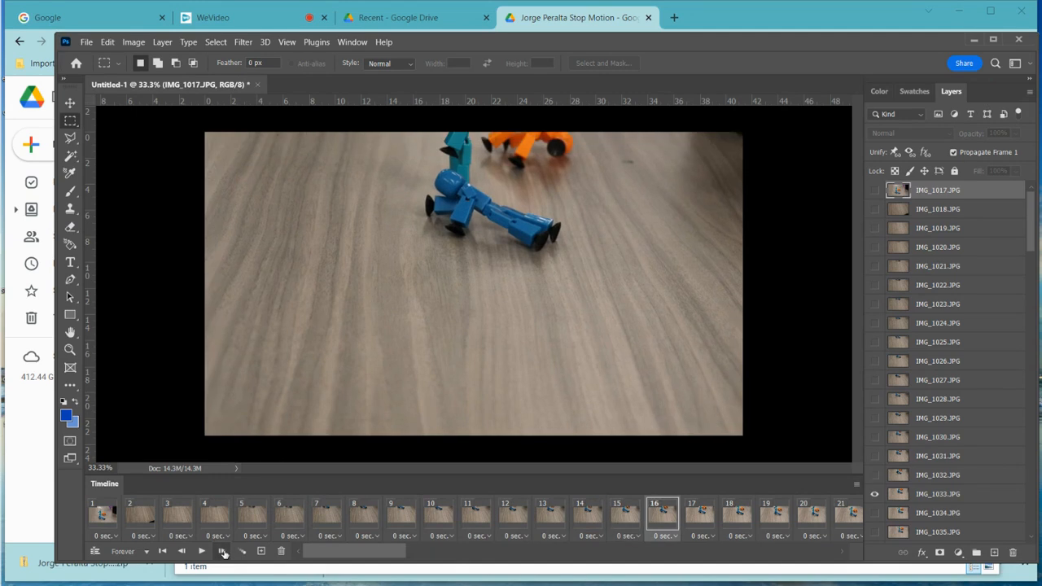
{"action": "left_click", "coordinate": [223, 551]}
{"action": "left_click", "coordinate": [223, 552]}
{"action": "left_click", "coordinate": [223, 552]}
{"action": "left_click", "coordinate": [223, 552]}
{"action": "left_click", "coordinate": [223, 552]}
{"action": "left_click", "coordinate": [223, 551]}
{"action": "left_click", "coordinate": [223, 552]}
{"action": "left_click", "coordinate": [223, 552]}
{"action": "left_click", "coordinate": [223, 552]}
{"action": "left_click", "coordinate": [223, 552]}
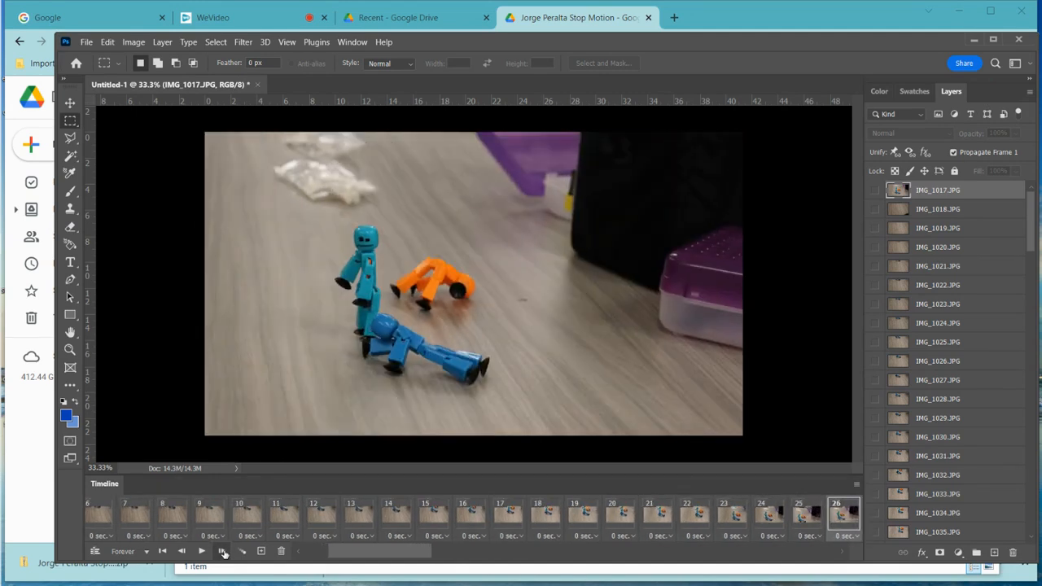
{"action": "left_click", "coordinate": [223, 552]}
{"action": "left_click", "coordinate": [223, 551]}
{"action": "left_click", "coordinate": [223, 552]}
{"action": "left_click", "coordinate": [223, 552]}
{"action": "left_click", "coordinate": [223, 551]}
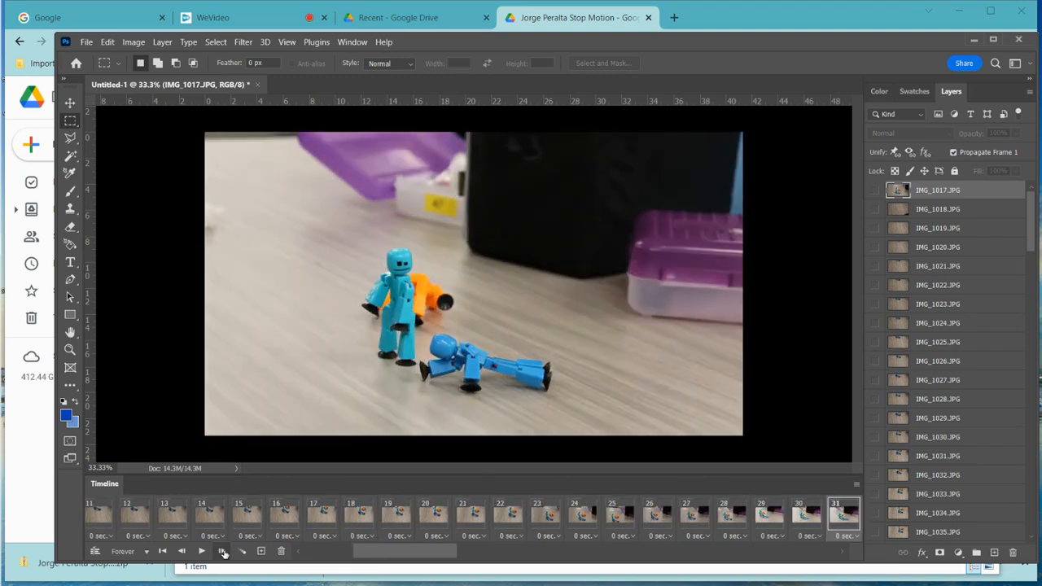
{"action": "left_click", "coordinate": [223, 552]}
{"action": "left_click", "coordinate": [223, 551]}
{"action": "left_click", "coordinate": [223, 552]}
{"action": "left_click", "coordinate": [223, 551]}
{"action": "left_click", "coordinate": [223, 552]}
{"action": "left_click", "coordinate": [223, 551]}
{"action": "left_click", "coordinate": [223, 552]}
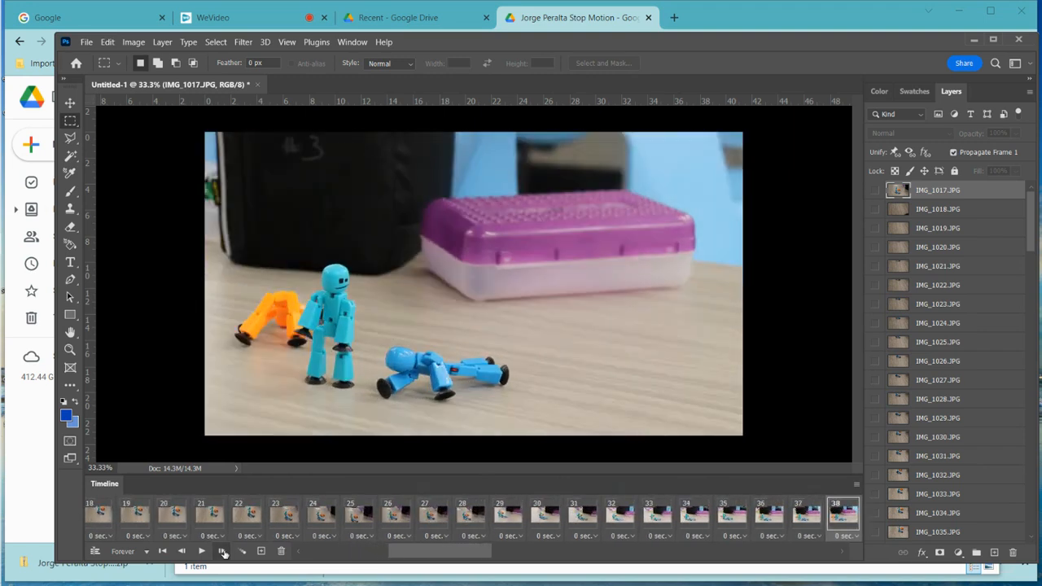
{"action": "left_click", "coordinate": [223, 552]}
{"action": "left_click", "coordinate": [222, 552]}
{"action": "left_click", "coordinate": [223, 551]}
{"action": "left_click", "coordinate": [223, 552]}
{"action": "left_click", "coordinate": [223, 552]}
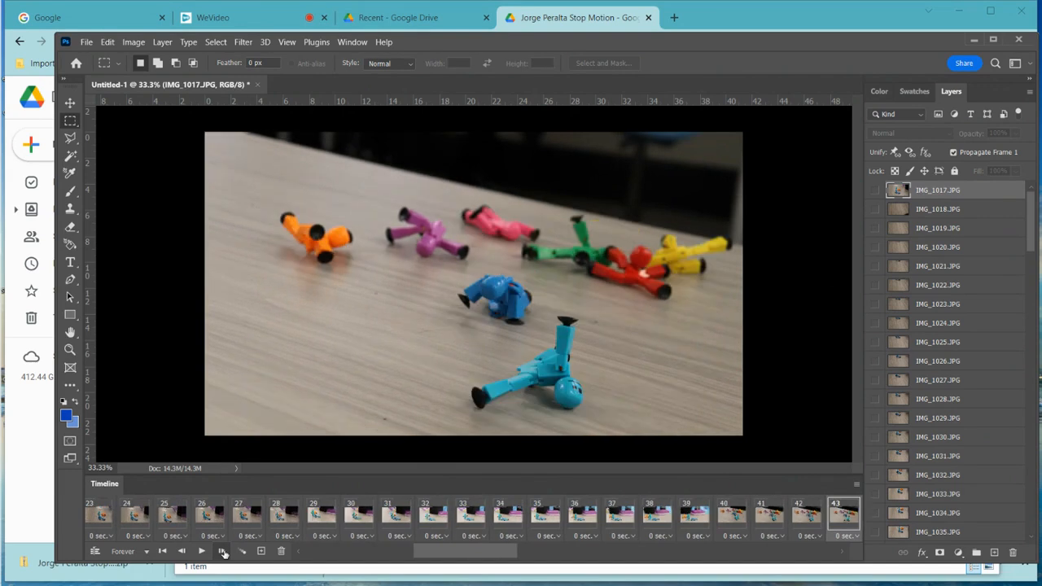
{"action": "left_click", "coordinate": [223, 552]}
{"action": "left_click", "coordinate": [223, 552]}
{"action": "left_click", "coordinate": [223, 551]}
{"action": "left_click", "coordinate": [222, 552]}
{"action": "left_click", "coordinate": [222, 552]}
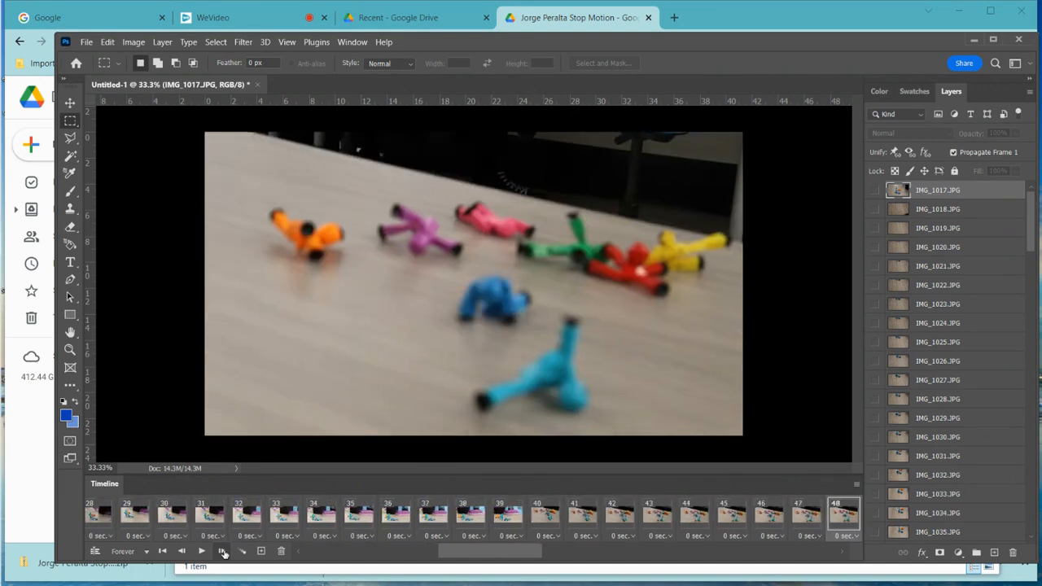
- Delete frame 47 and the two blurry frames after it, then return to Photoshop
{"action": "left_click", "coordinate": [183, 551]}
{"action": "left_click", "coordinate": [183, 552]}
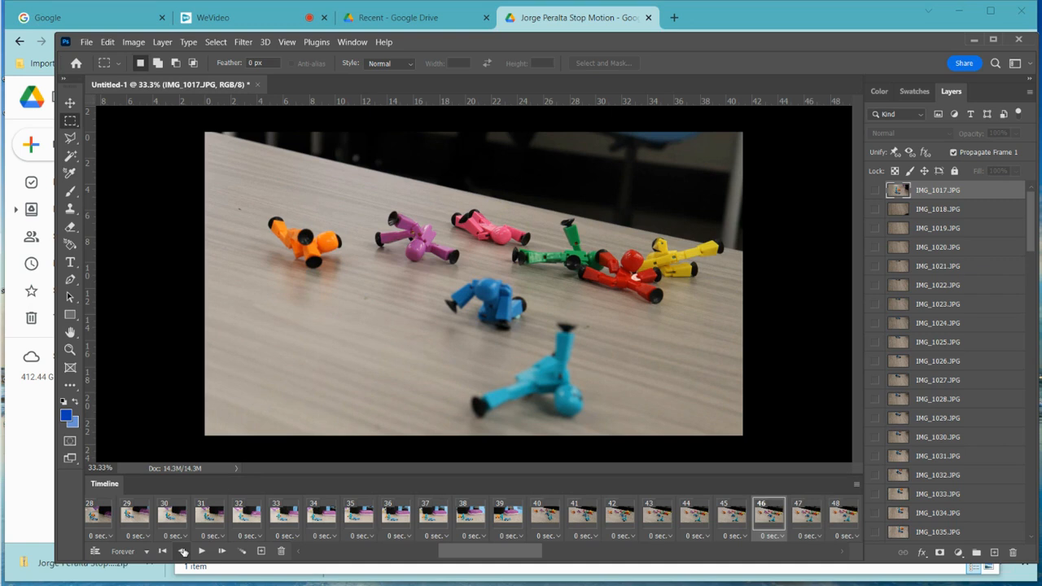
{"action": "left_click", "coordinate": [222, 551]}
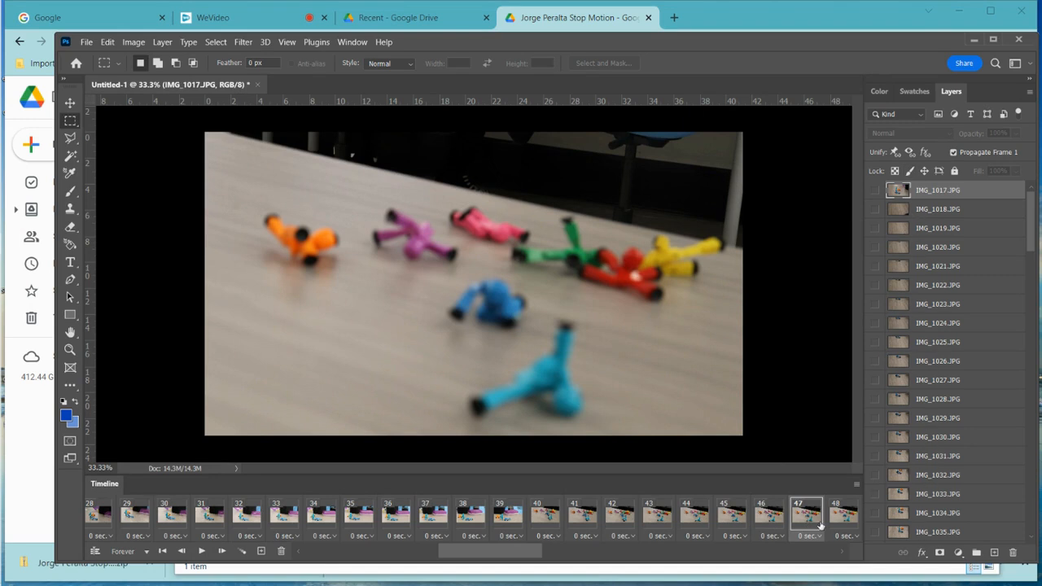
{"action": "left_click", "coordinate": [281, 552]}
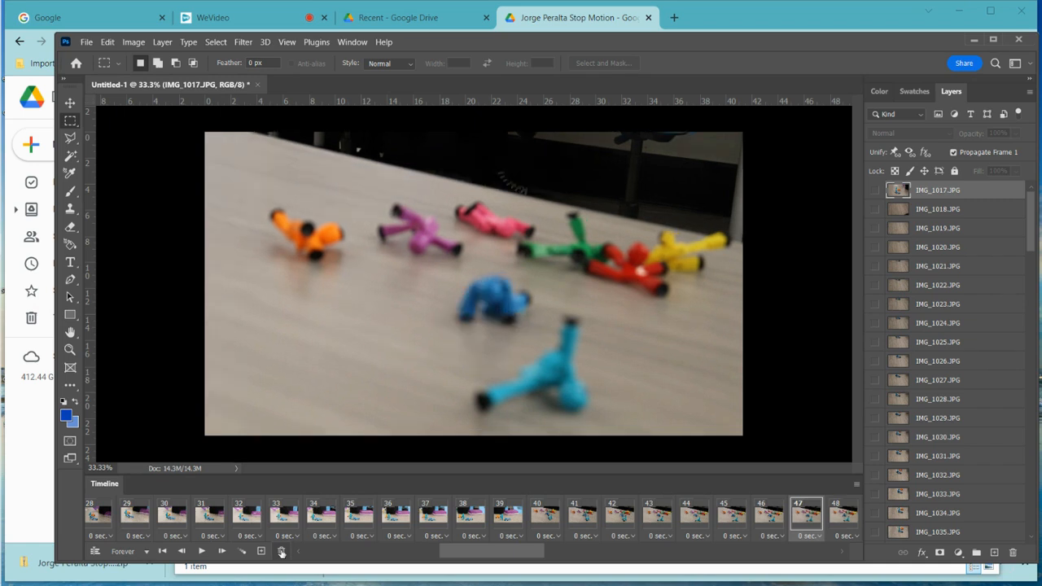
{"action": "left_click", "coordinate": [281, 551]}
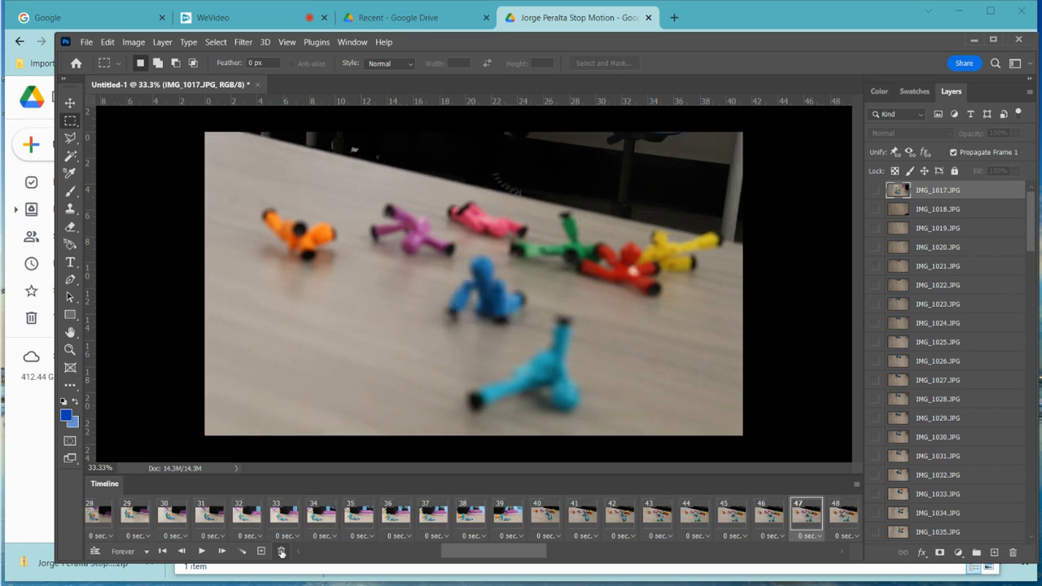
{"action": "left_click", "coordinate": [281, 552]}
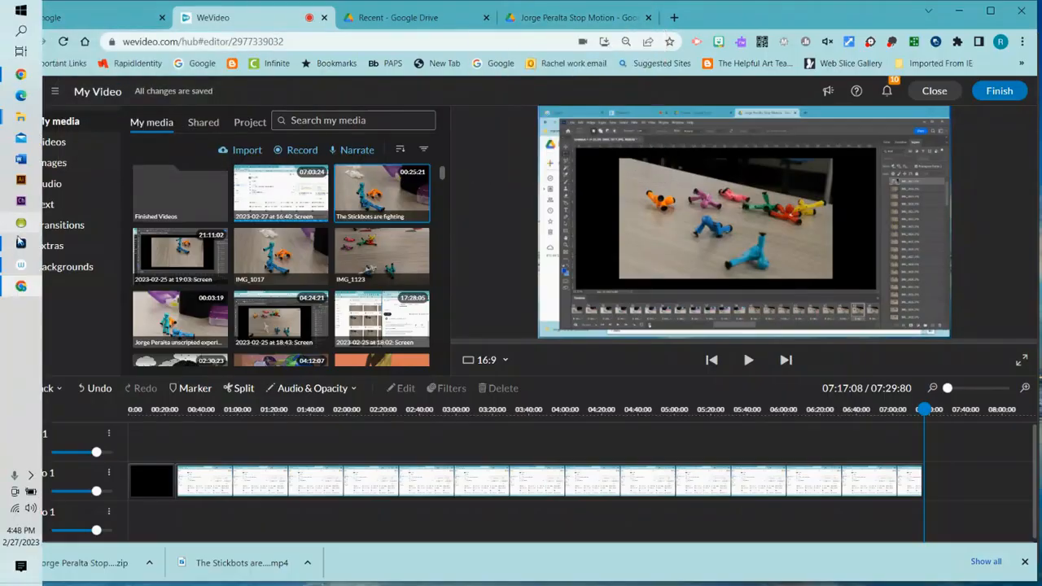
{"action": "left_click", "coordinate": [21, 243]}
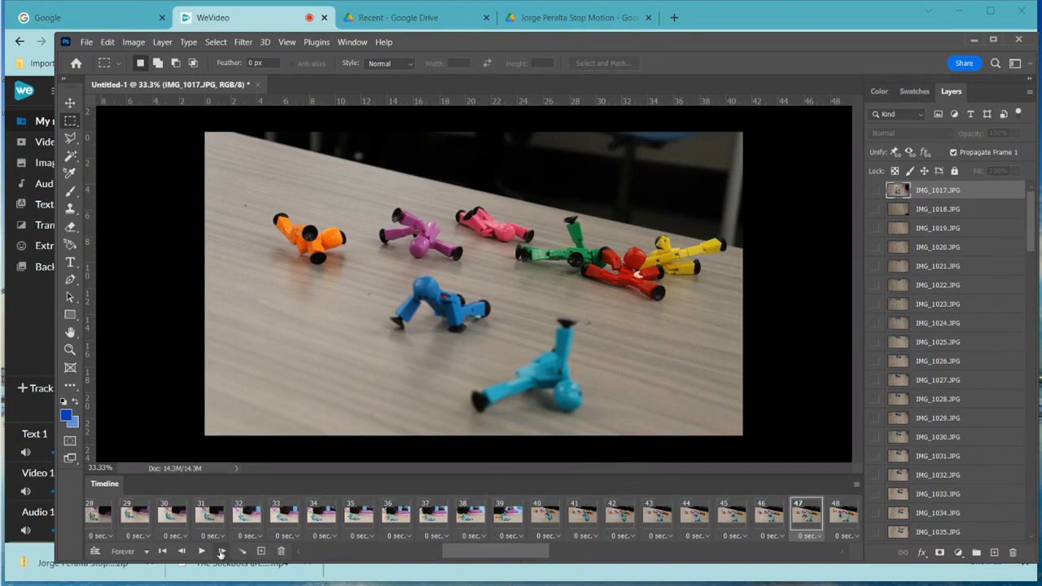
- Advance to frame 56 and delete the two stray office-chair frames
{"action": "left_click", "coordinate": [222, 552]}
{"action": "left_click", "coordinate": [222, 552]}
{"action": "left_click", "coordinate": [222, 552]}
{"action": "left_click", "coordinate": [223, 552]}
{"action": "left_click", "coordinate": [222, 552]}
{"action": "left_click", "coordinate": [222, 552]}
{"action": "left_click", "coordinate": [222, 552]}
{"action": "left_click", "coordinate": [223, 551]}
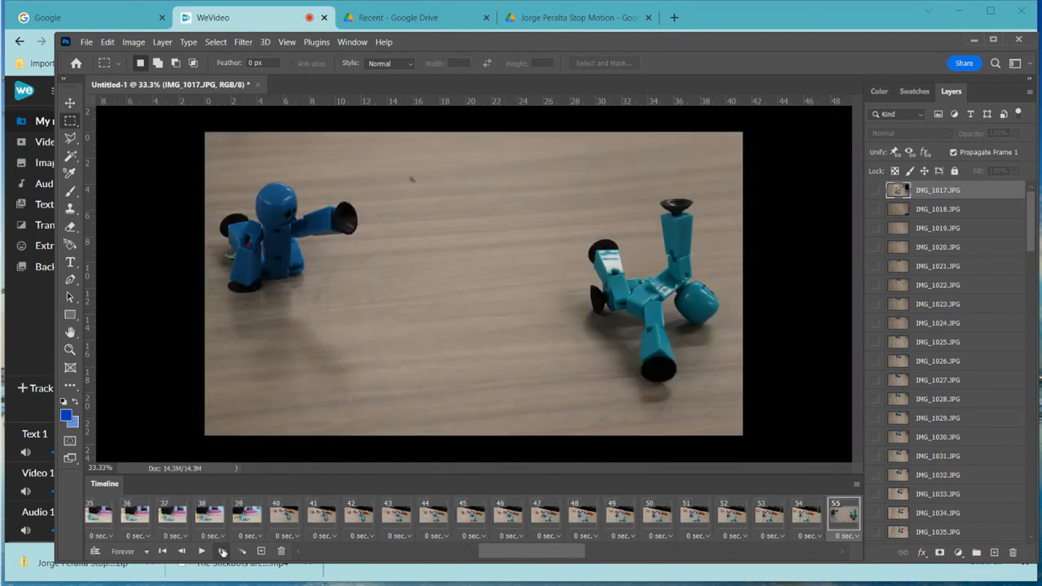
{"action": "left_click", "coordinate": [222, 552]}
{"action": "left_click", "coordinate": [222, 552]}
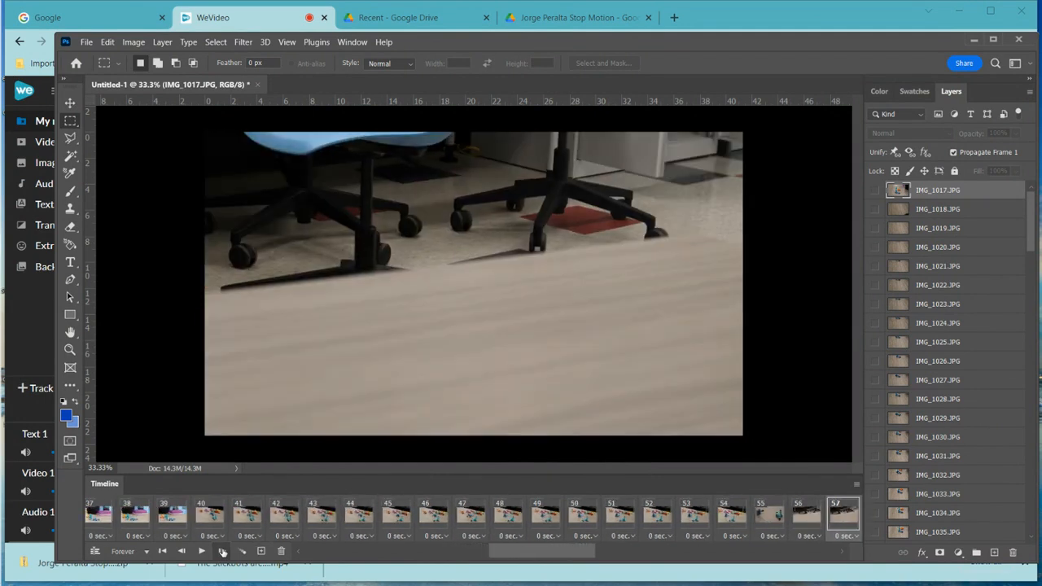
{"action": "left_click", "coordinate": [184, 552]}
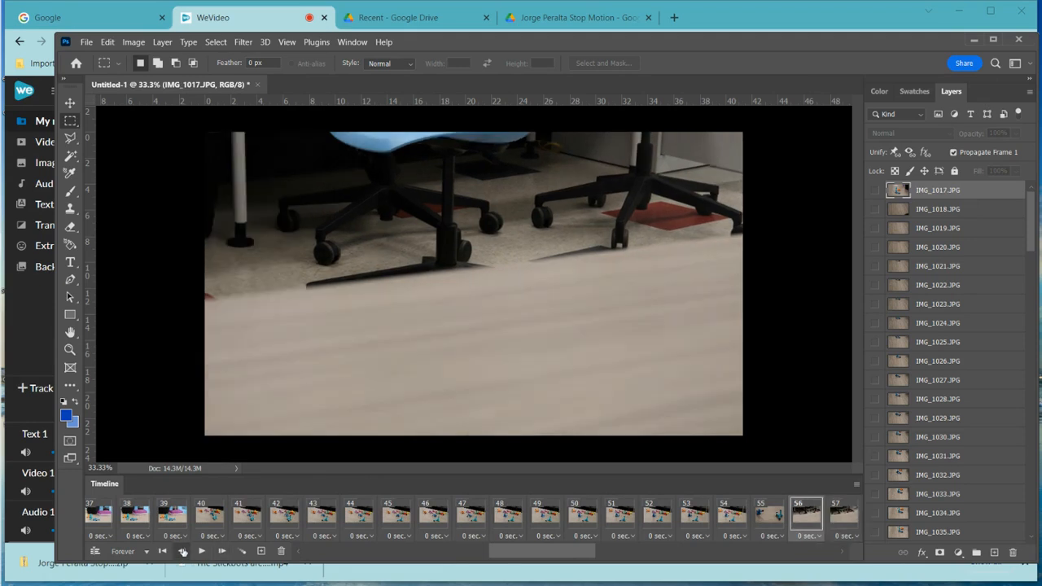
{"action": "left_click", "coordinate": [184, 552]}
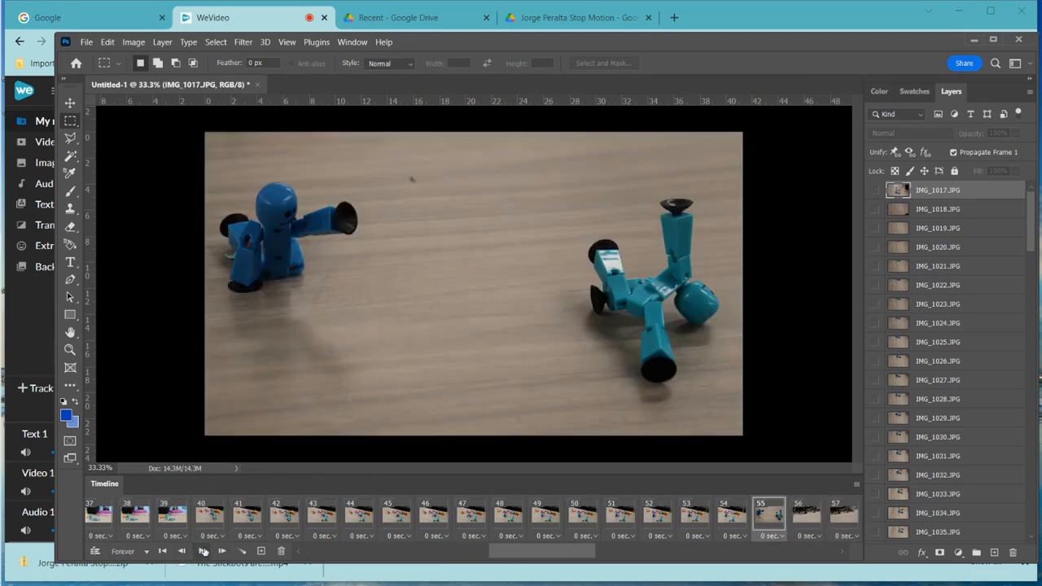
{"action": "left_click", "coordinate": [222, 551]}
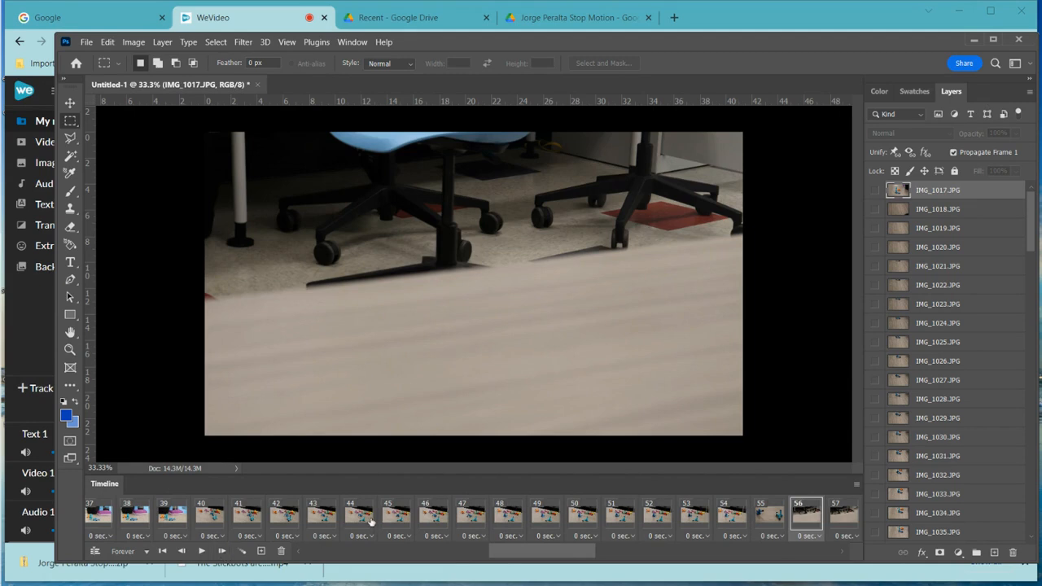
{"action": "left_click", "coordinate": [282, 552]}
{"action": "left_click", "coordinate": [281, 552]}
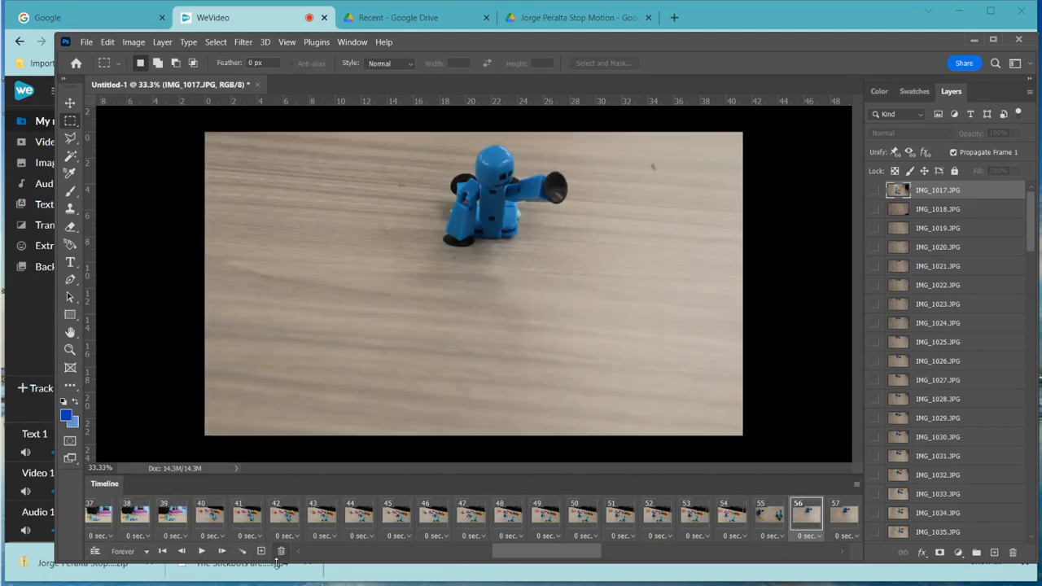
- Step through the remaining frames up to frame 93, where a hand intrudes
{"action": "left_click", "coordinate": [222, 552]}
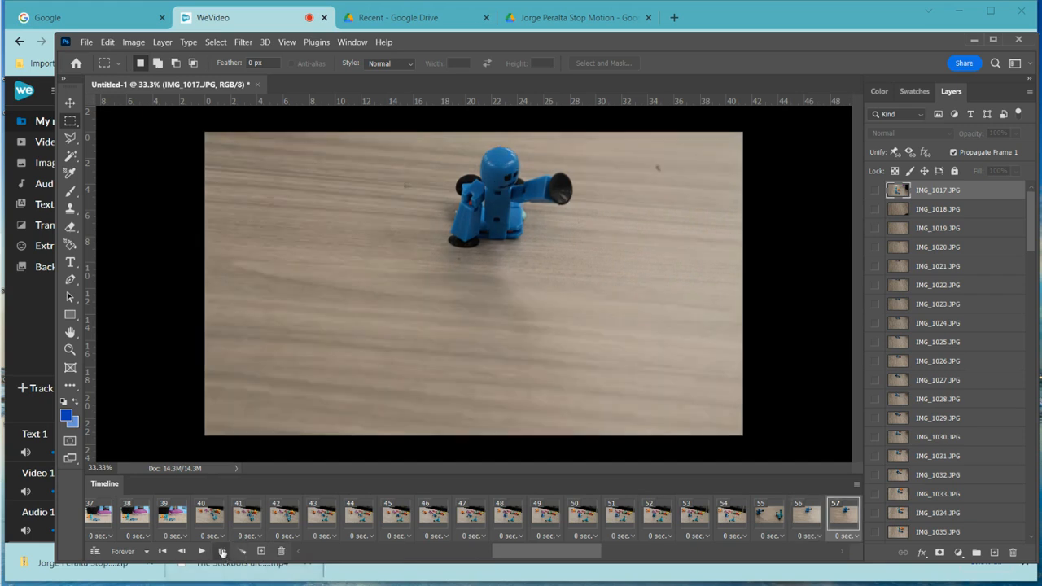
{"action": "left_click", "coordinate": [222, 552]}
{"action": "left_click", "coordinate": [222, 551]}
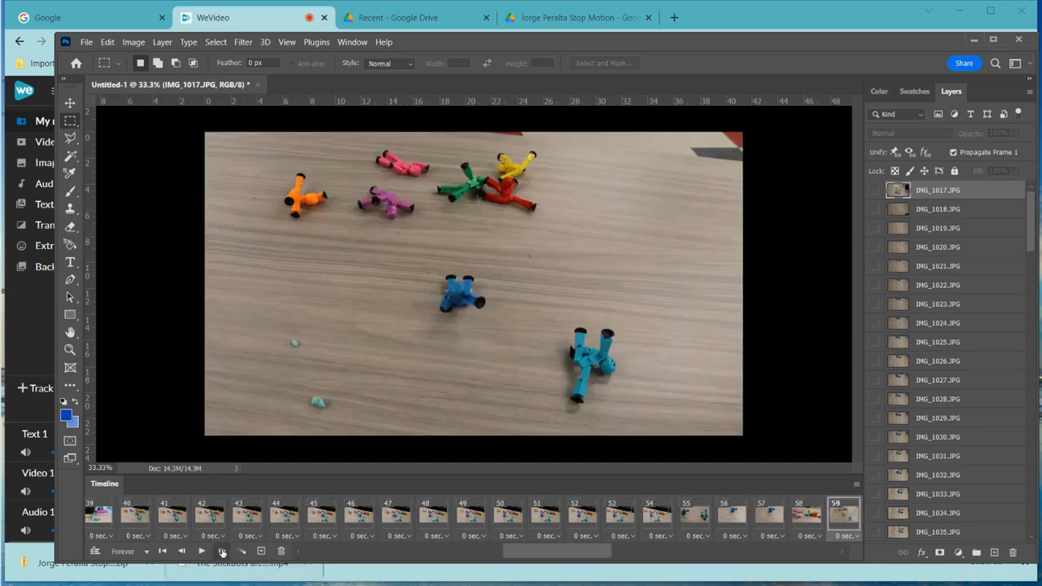
{"action": "left_click", "coordinate": [222, 552]}
{"action": "left_click", "coordinate": [222, 552]}
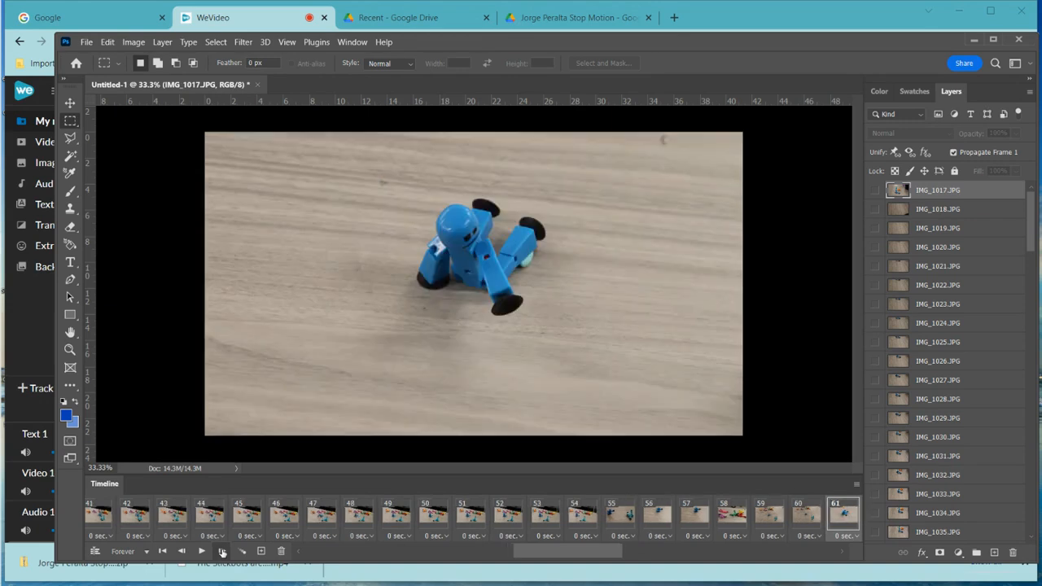
{"action": "left_click", "coordinate": [222, 552]}
{"action": "left_click", "coordinate": [222, 551]}
{"action": "left_click", "coordinate": [222, 552]}
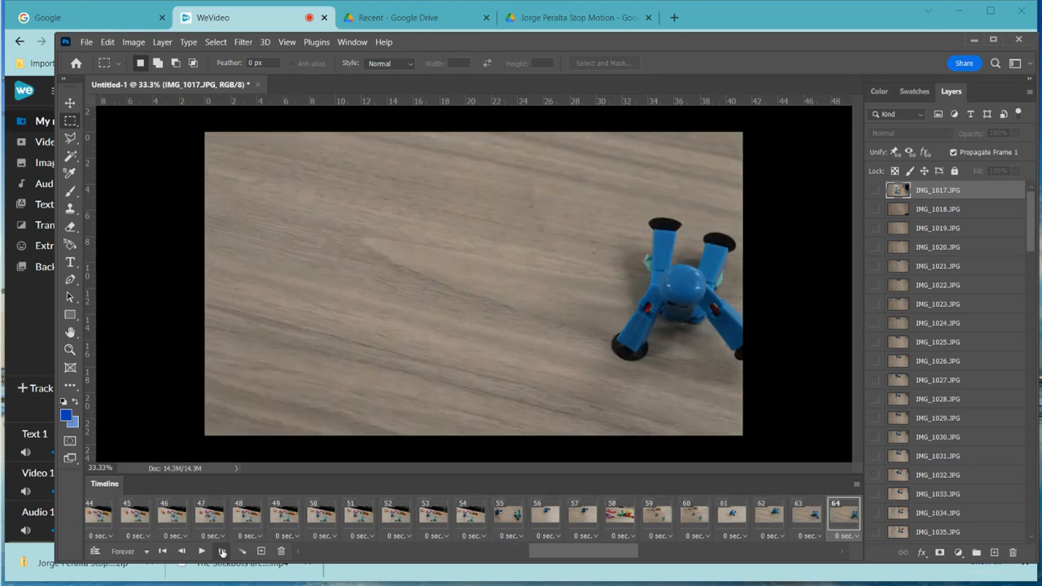
{"action": "left_click", "coordinate": [222, 551]}
{"action": "left_click", "coordinate": [222, 552]}
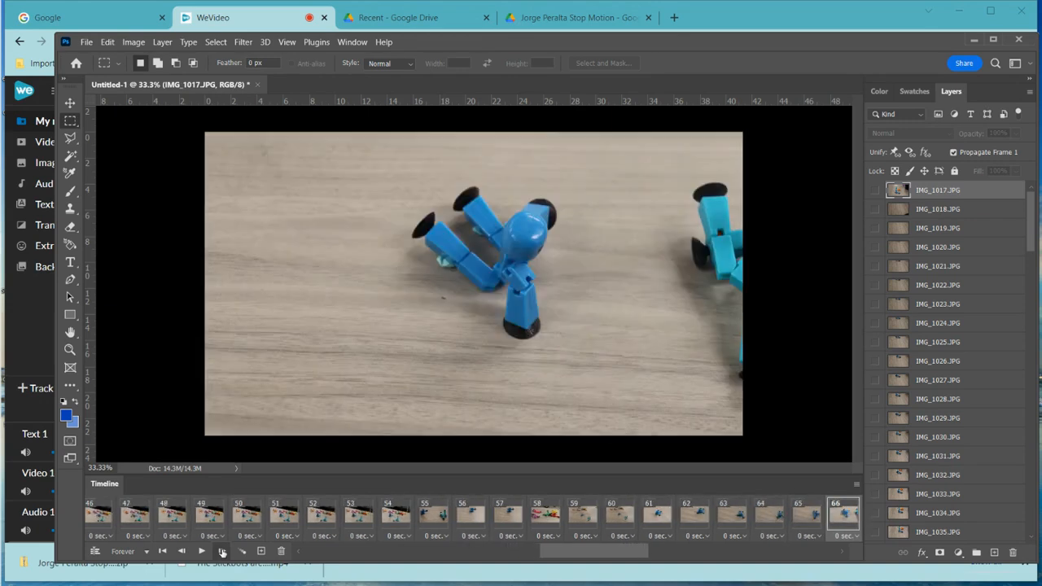
{"action": "left_click", "coordinate": [223, 552]}
{"action": "left_click", "coordinate": [222, 552]}
{"action": "left_click", "coordinate": [223, 552]}
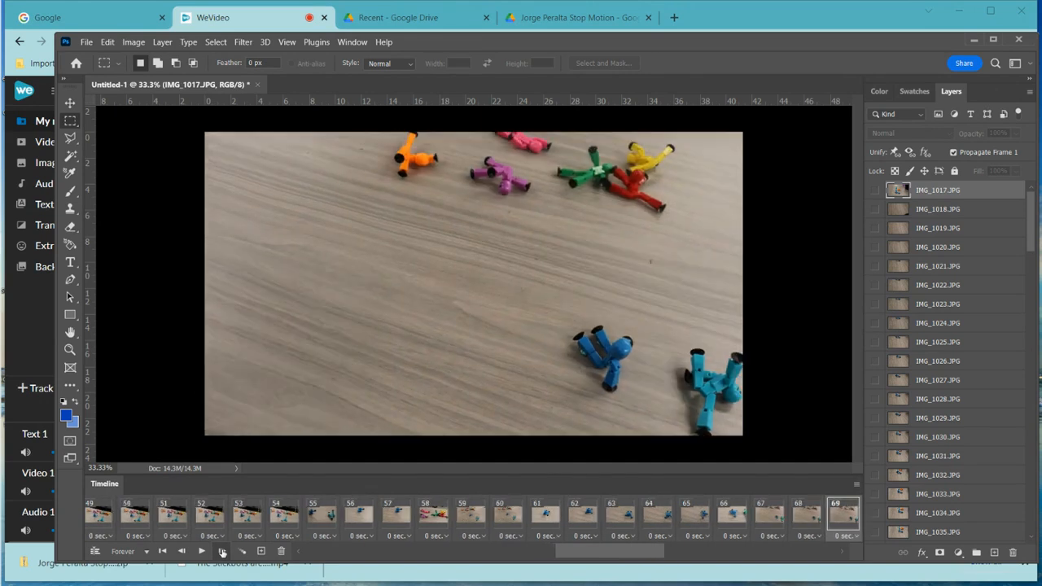
{"action": "left_click", "coordinate": [222, 552]}
{"action": "left_click", "coordinate": [222, 551]}
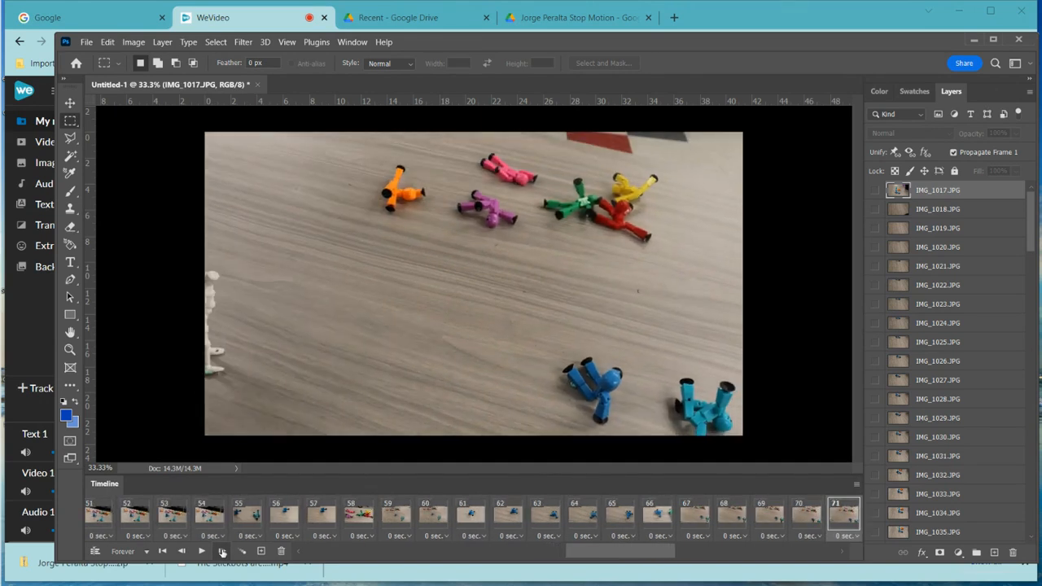
{"action": "left_click", "coordinate": [222, 552]}
{"action": "left_click", "coordinate": [222, 552]}
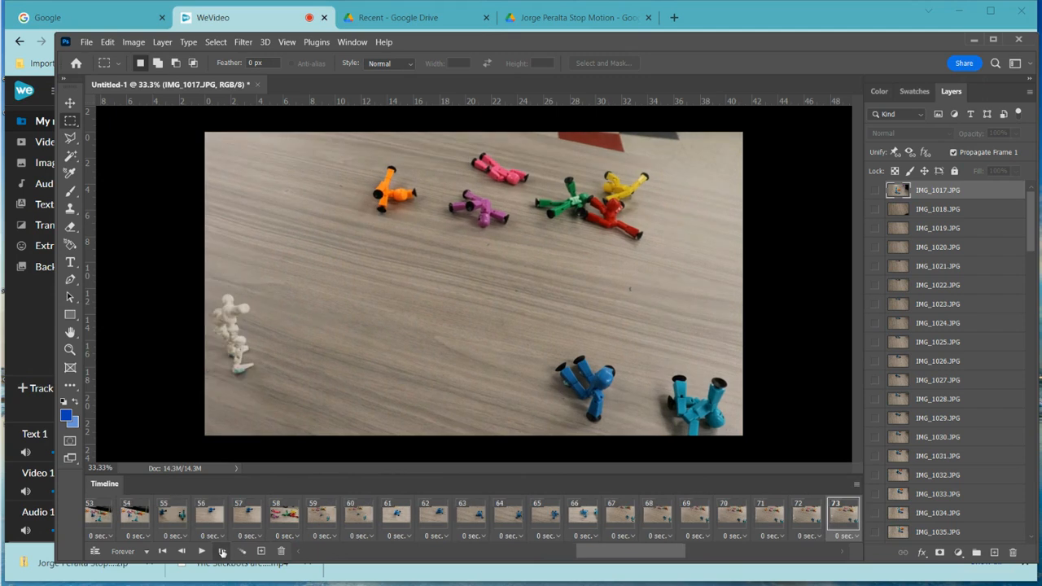
{"action": "left_click", "coordinate": [222, 552]}
{"action": "left_click", "coordinate": [223, 552]}
{"action": "left_click", "coordinate": [223, 551]}
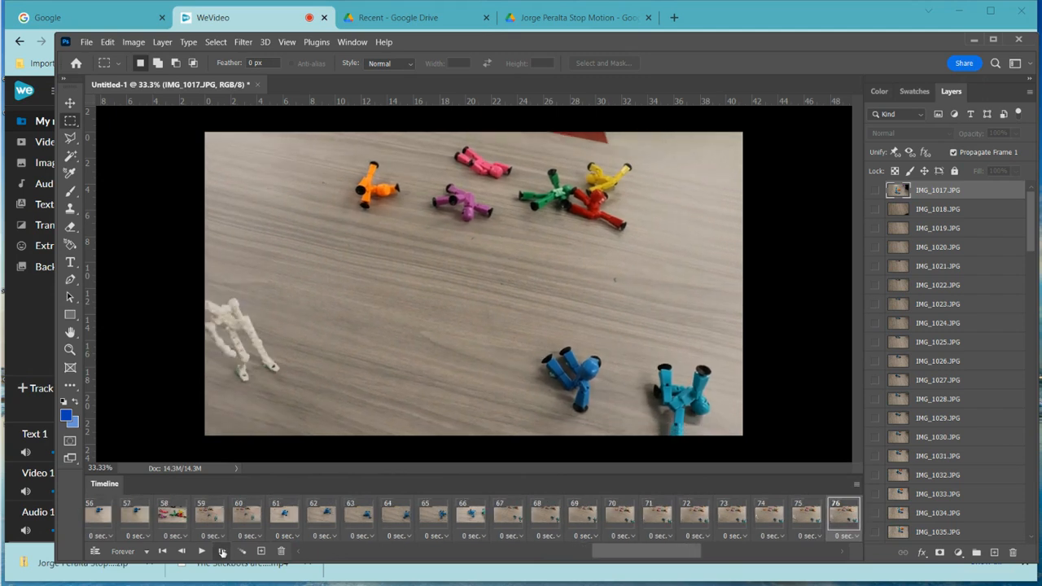
{"action": "left_click", "coordinate": [222, 552]}
{"action": "left_click", "coordinate": [222, 552]}
{"action": "left_click", "coordinate": [222, 551]}
{"action": "left_click", "coordinate": [222, 552]}
{"action": "left_click", "coordinate": [222, 551]}
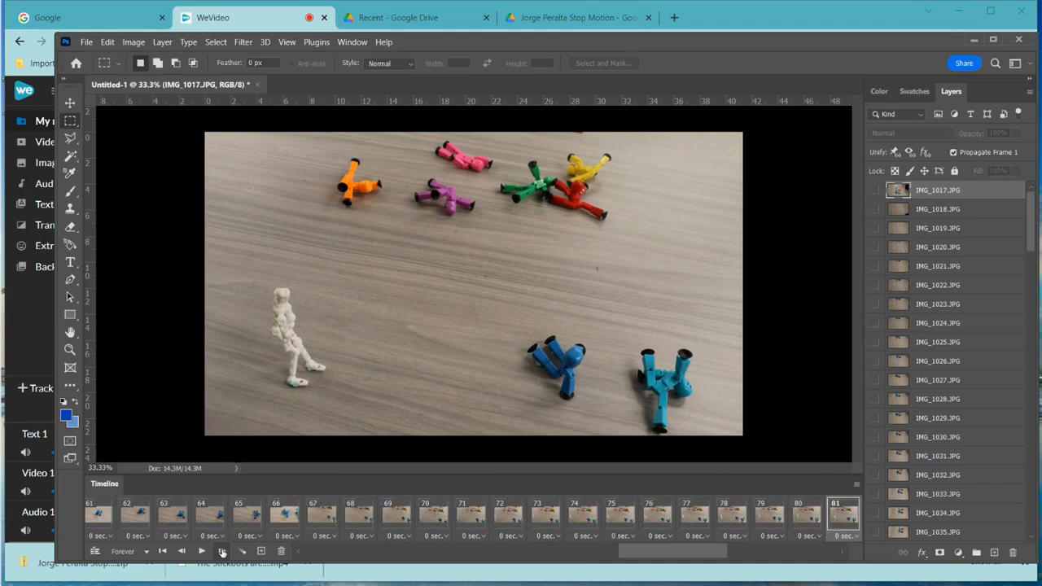
{"action": "left_click", "coordinate": [222, 552]}
{"action": "left_click", "coordinate": [222, 551]}
{"action": "left_click", "coordinate": [222, 552]}
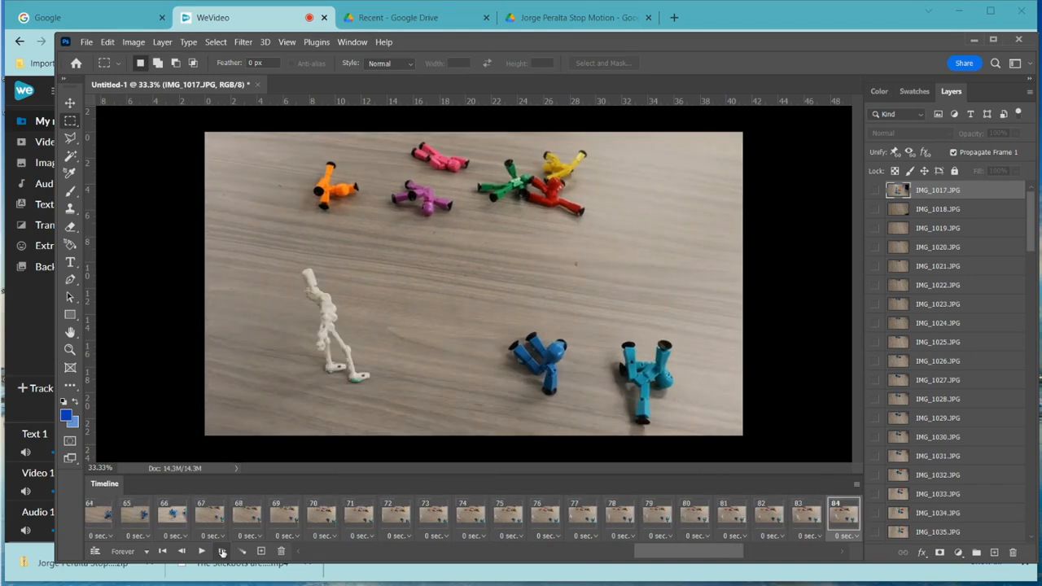
{"action": "left_click", "coordinate": [222, 552]}
{"action": "left_click", "coordinate": [222, 552]}
{"action": "left_click", "coordinate": [222, 552]}
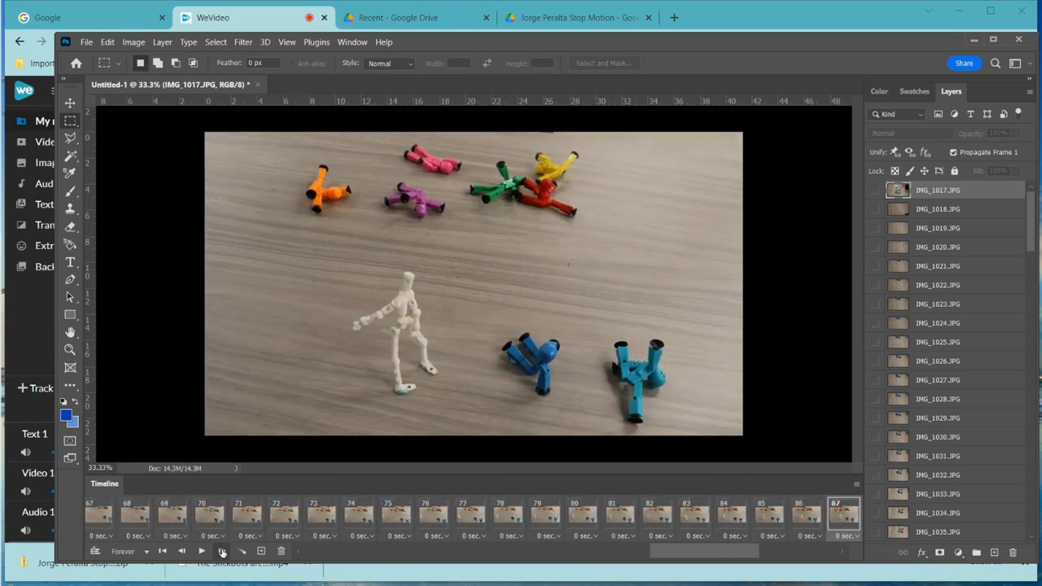
{"action": "left_click", "coordinate": [222, 552]}
{"action": "left_click", "coordinate": [222, 552]}
{"action": "left_click", "coordinate": [222, 552]}
{"action": "left_click", "coordinate": [222, 551]}
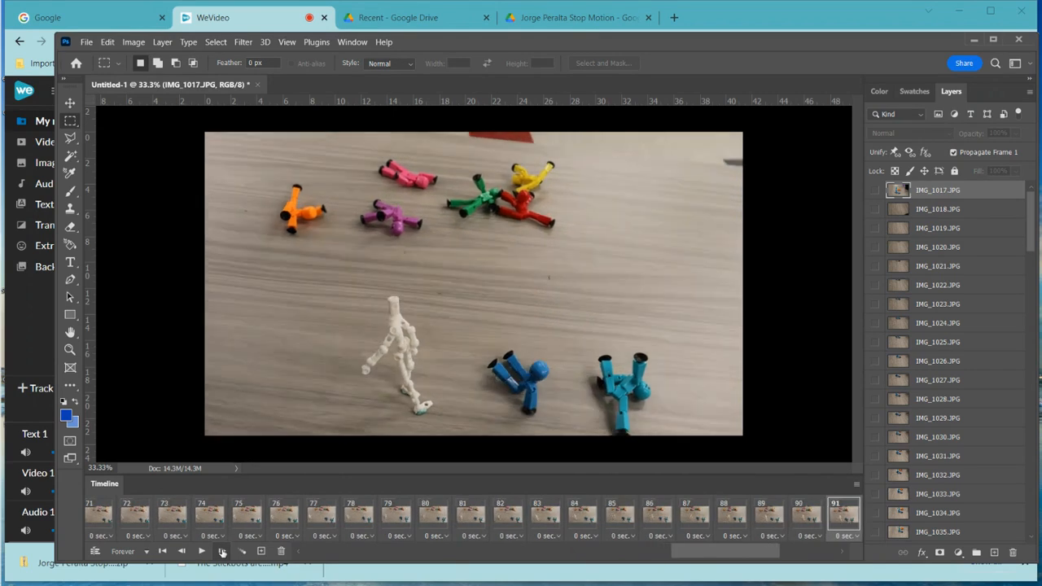
{"action": "left_click", "coordinate": [222, 552]}
{"action": "left_click", "coordinate": [223, 552]}
{"action": "left_click", "coordinate": [223, 552]}
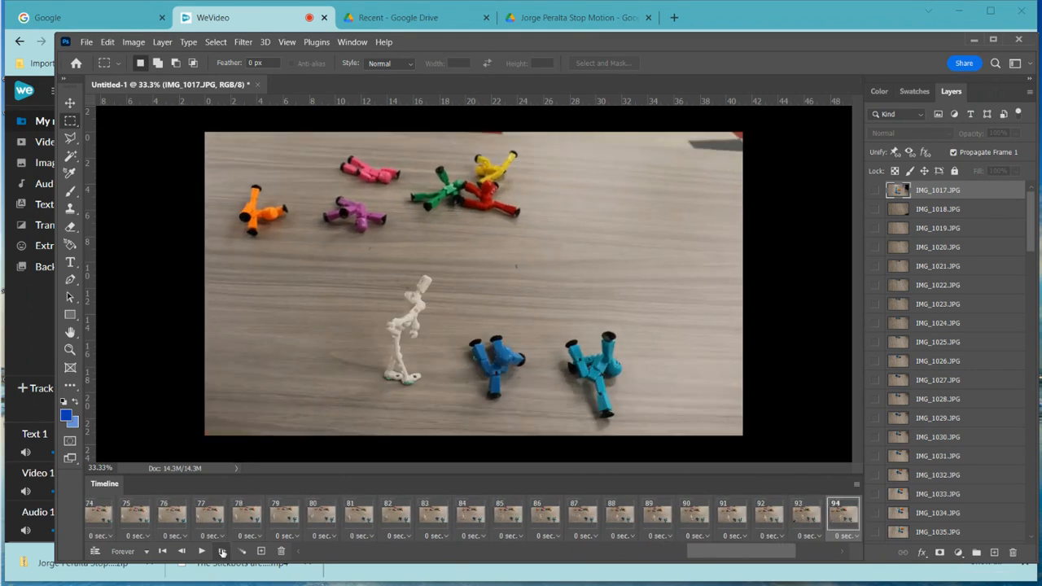
{"action": "left_click", "coordinate": [181, 552]}
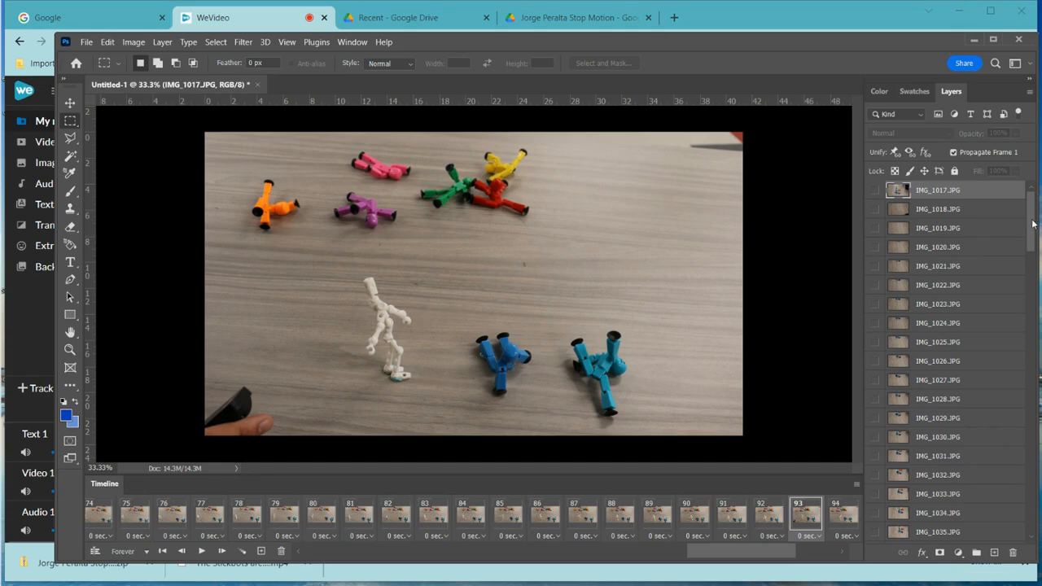
- On the IMG_1114.JPG layer, marquee-select the hand in frame 93's bottom-left corner
{"action": "left_click_drag", "start_coordinate": [1030, 219], "coordinate": [1030, 502]}
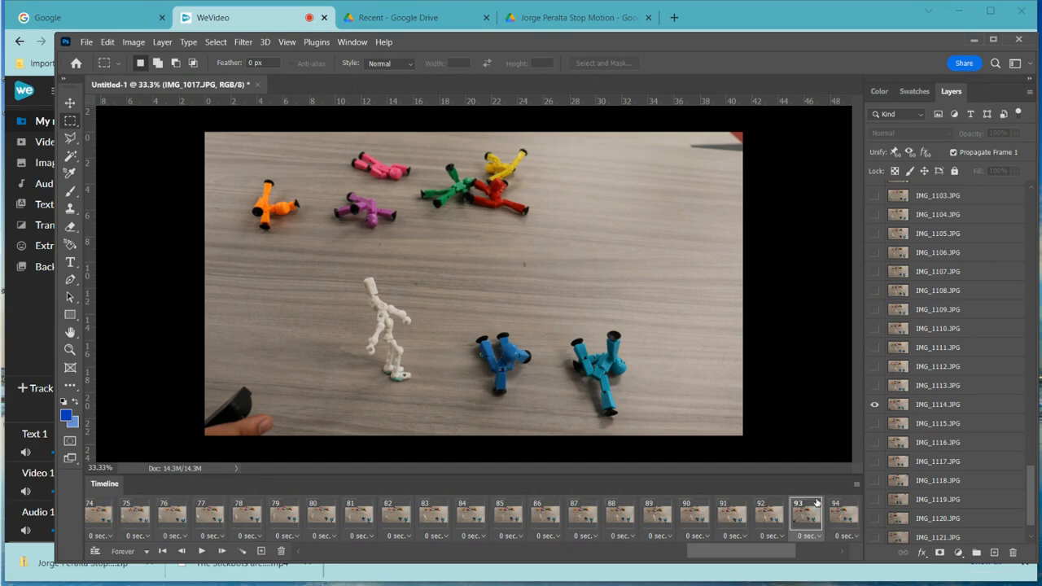
{"action": "left_click", "coordinate": [913, 405]}
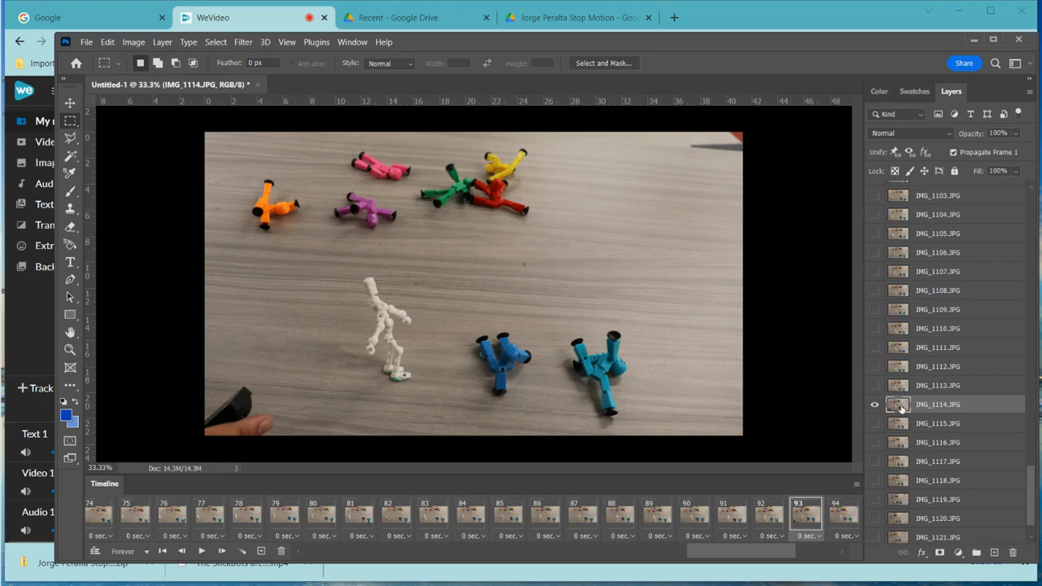
{"action": "mouse_move", "coordinate": [17, 247]}
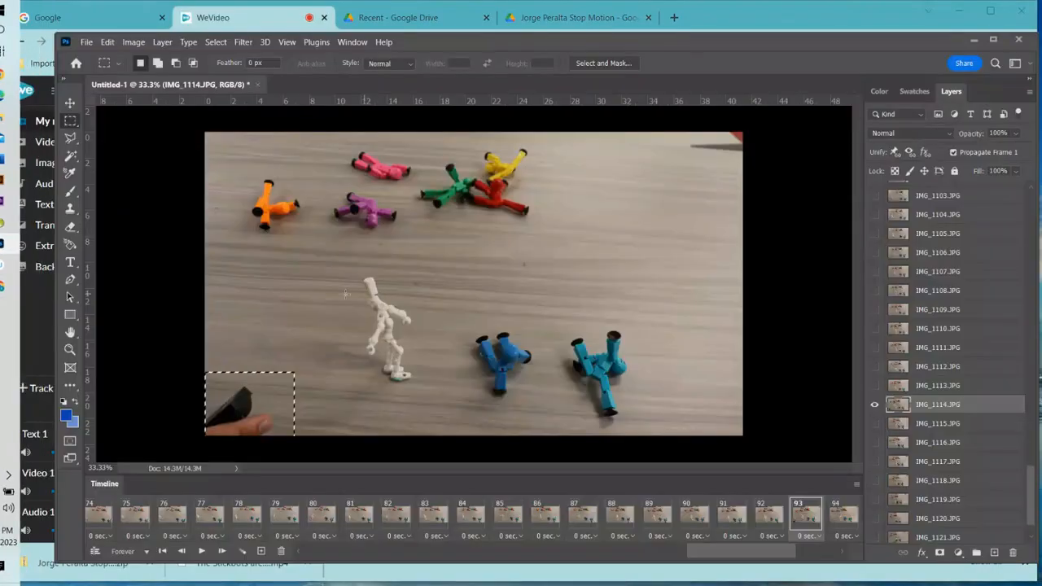
{"action": "left_click", "coordinate": [157, 284]}
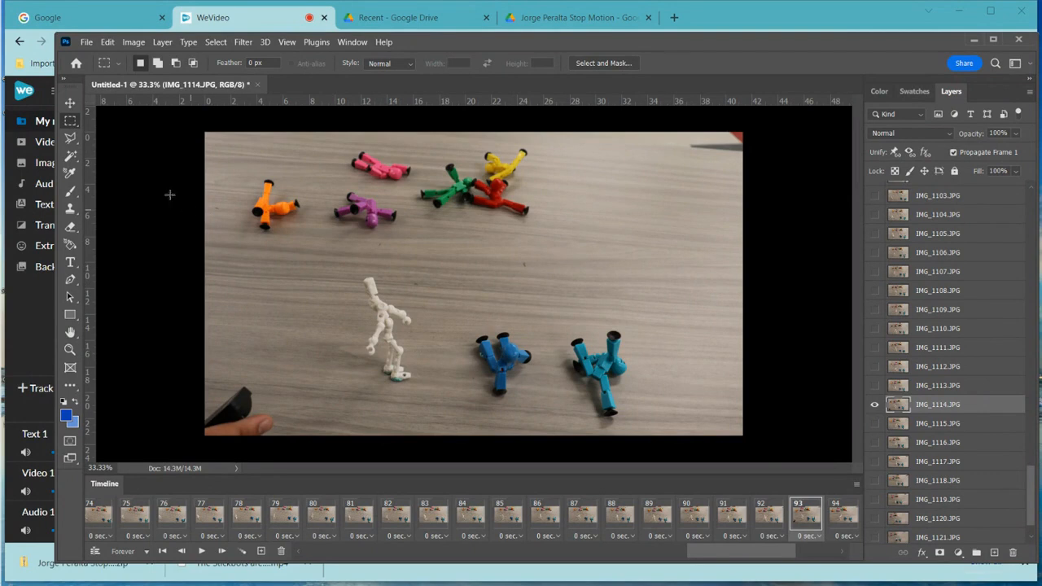
{"action": "left_click_drag", "start_coordinate": [204, 372], "coordinate": [299, 435]}
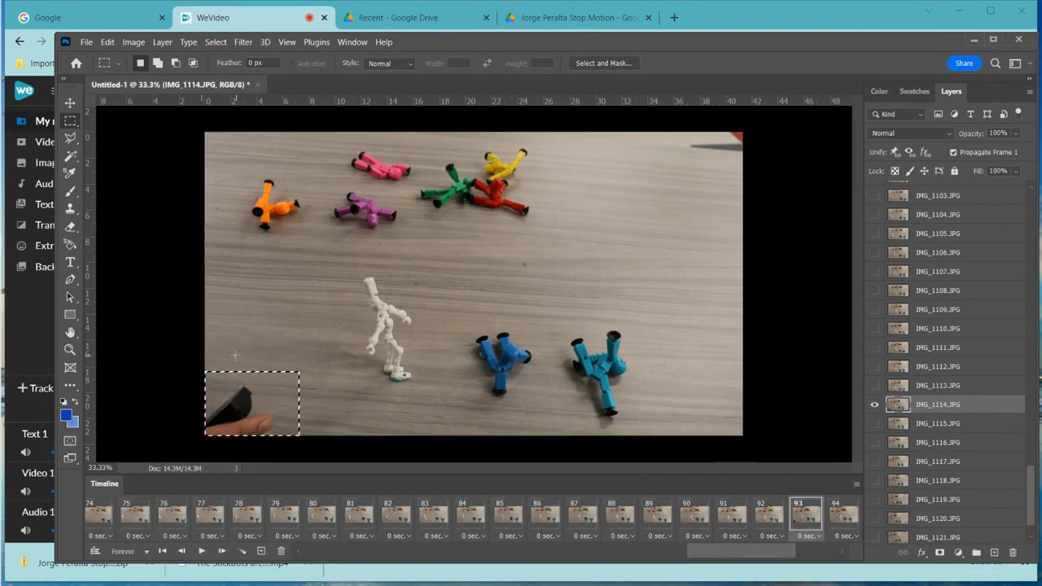
- Content-Aware fill the selected corner to erase the hand, then deselect
{"action": "left_click", "coordinate": [108, 42]}
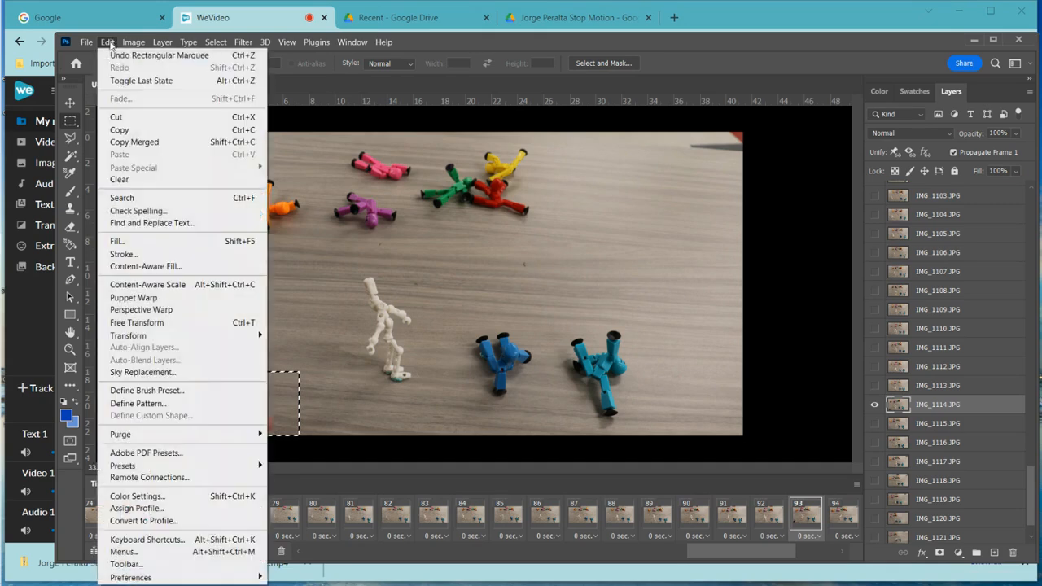
{"action": "left_click", "coordinate": [130, 241]}
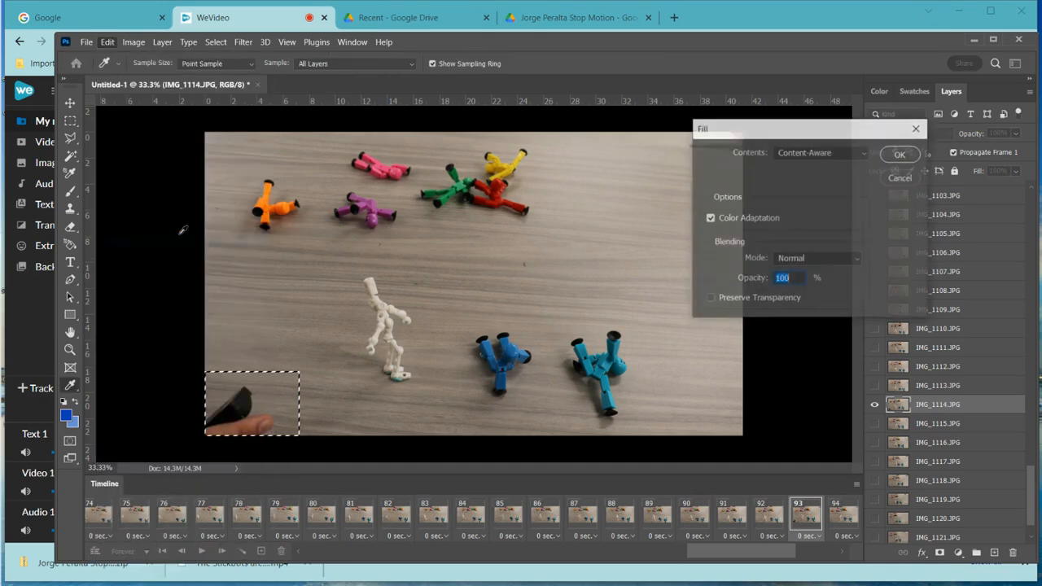
{"action": "left_click", "coordinate": [858, 153]}
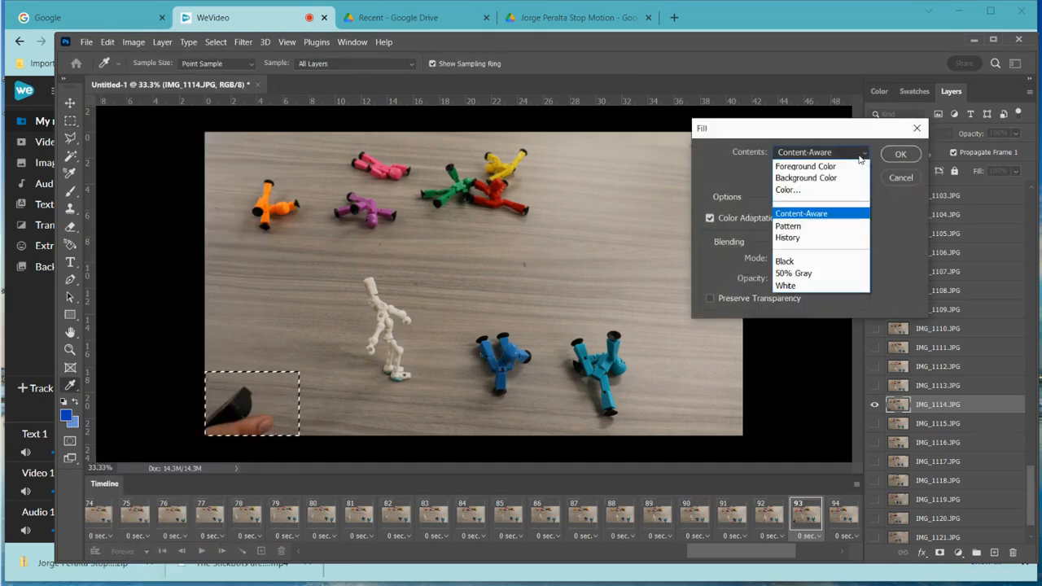
{"action": "left_click", "coordinate": [819, 214]}
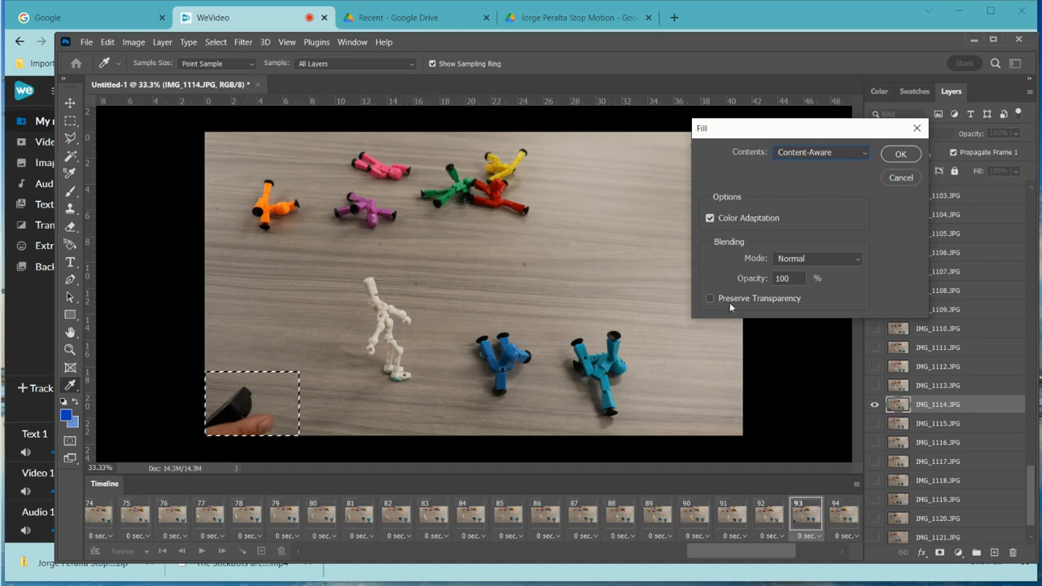
{"action": "left_click", "coordinate": [899, 157]}
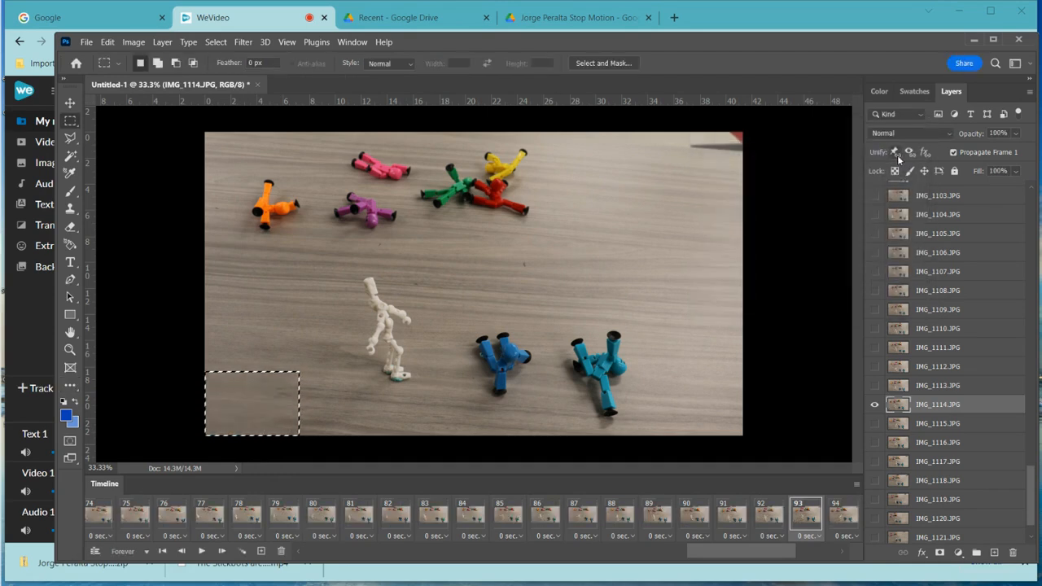
{"action": "left_click", "coordinate": [216, 42]}
{"action": "left_click", "coordinate": [218, 68]}
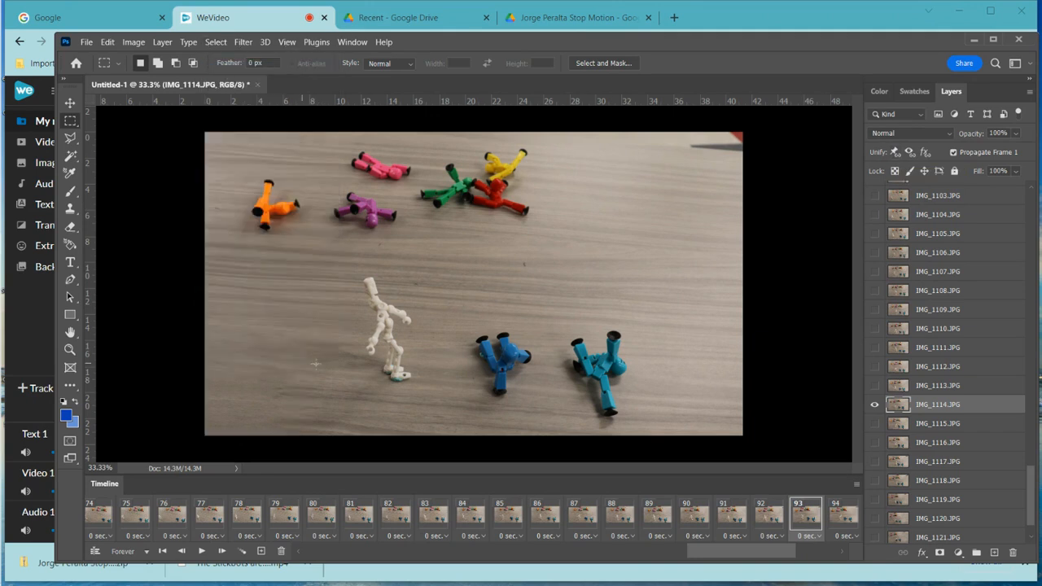
- Step through the later frames to frame 101 and wrap back to the start
{"action": "left_click", "coordinate": [750, 556]}
{"action": "left_click", "coordinate": [224, 551]}
{"action": "left_click", "coordinate": [224, 550]}
{"action": "left_click", "coordinate": [224, 551]}
{"action": "left_click", "coordinate": [224, 551]}
{"action": "left_click", "coordinate": [224, 551]}
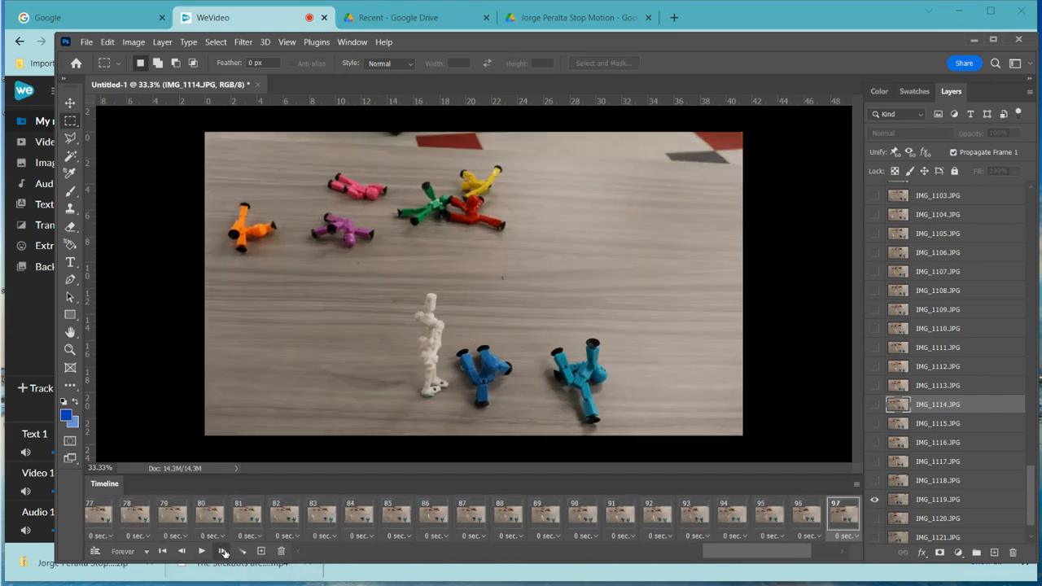
{"action": "left_click", "coordinate": [224, 551]}
{"action": "left_click", "coordinate": [223, 551]}
{"action": "left_click", "coordinate": [224, 551]}
{"action": "left_click", "coordinate": [224, 550]}
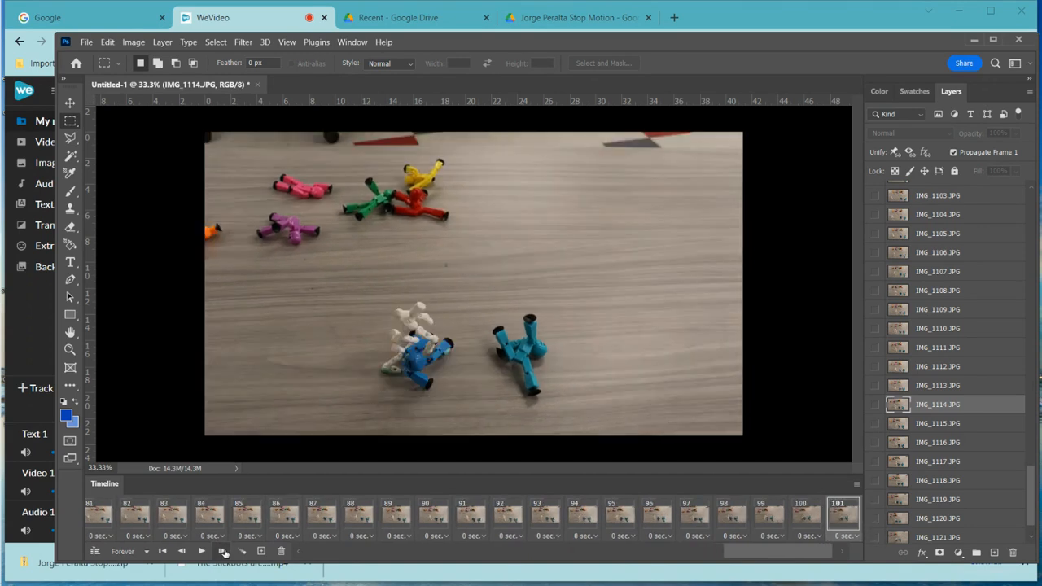
{"action": "left_click", "coordinate": [224, 551]}
{"action": "left_click", "coordinate": [224, 551]}
{"action": "left_click", "coordinate": [224, 551]}
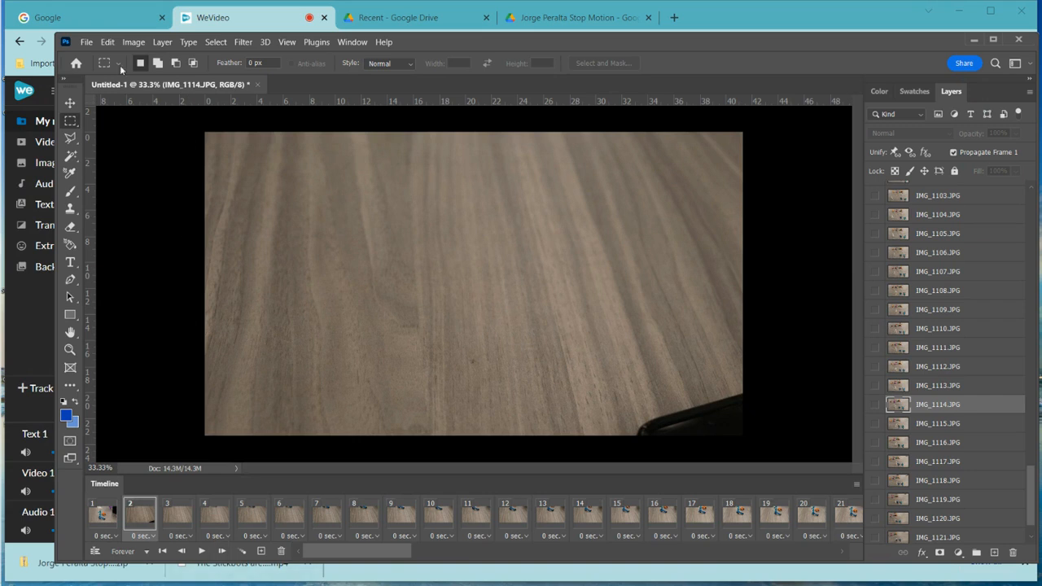
- Save the animation locally as a PSD named with the student's name plus 'stickbot war'
{"action": "left_click", "coordinate": [87, 42]}
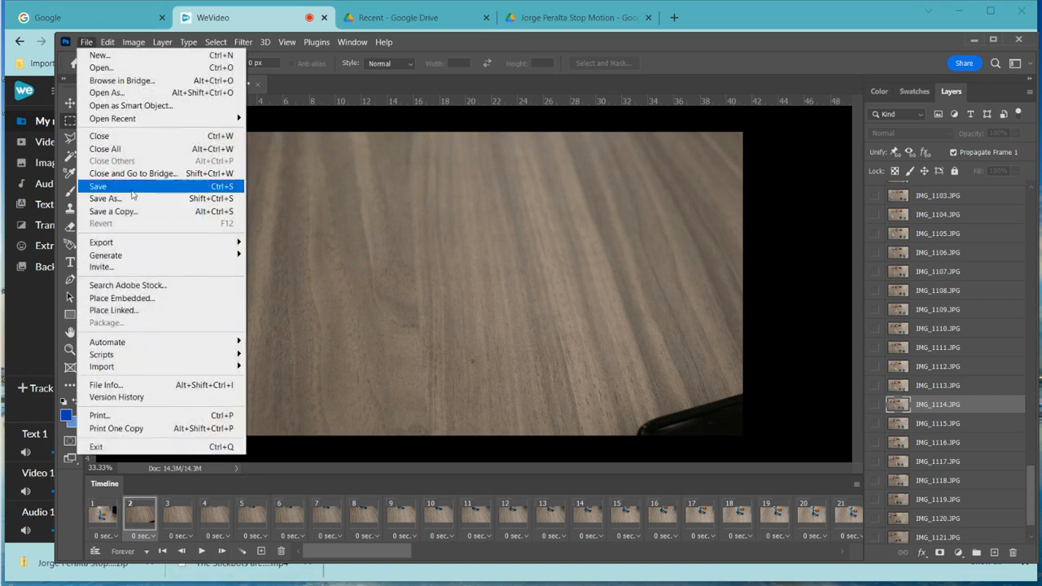
{"action": "left_click", "coordinate": [132, 200]}
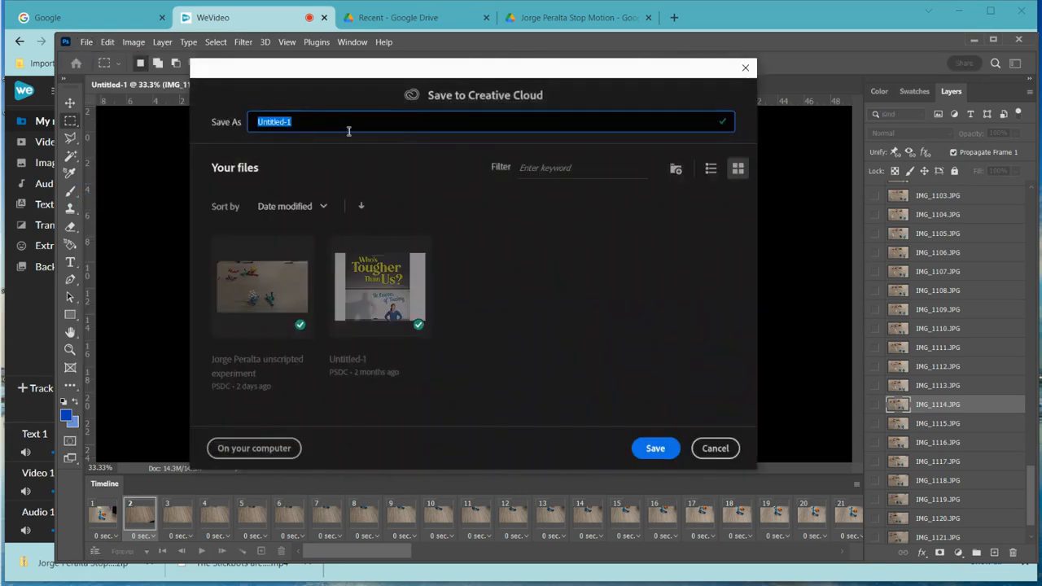
{"action": "left_click", "coordinate": [236, 448]}
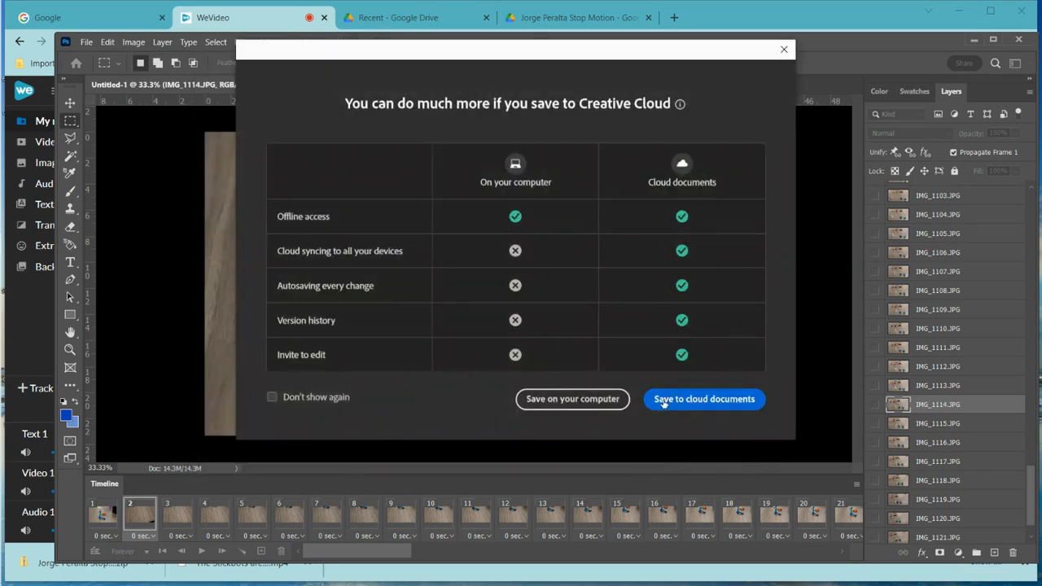
{"action": "left_click", "coordinate": [606, 407]}
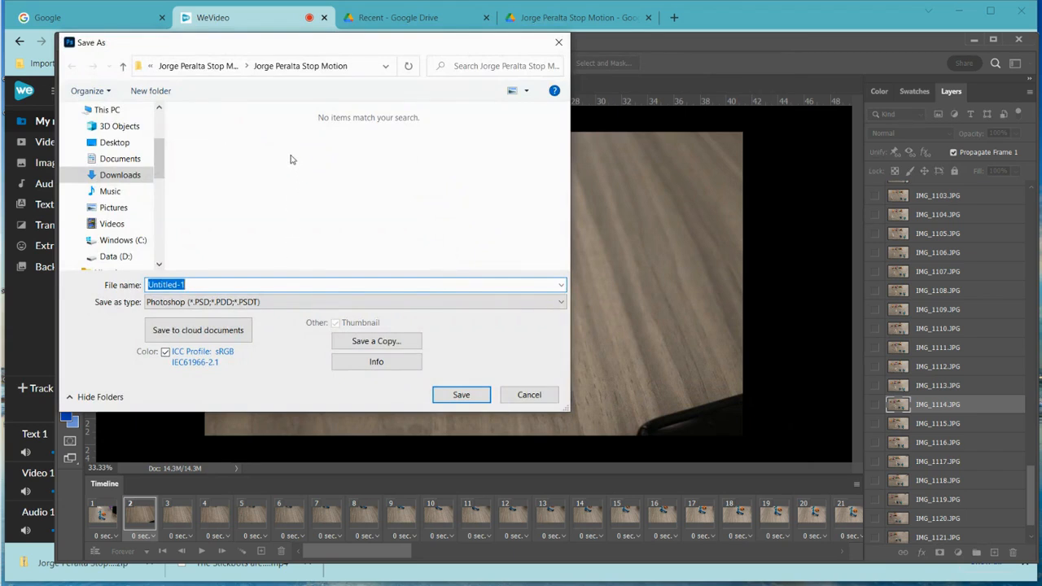
{"action": "type", "text": "Jorge stickbot war"}
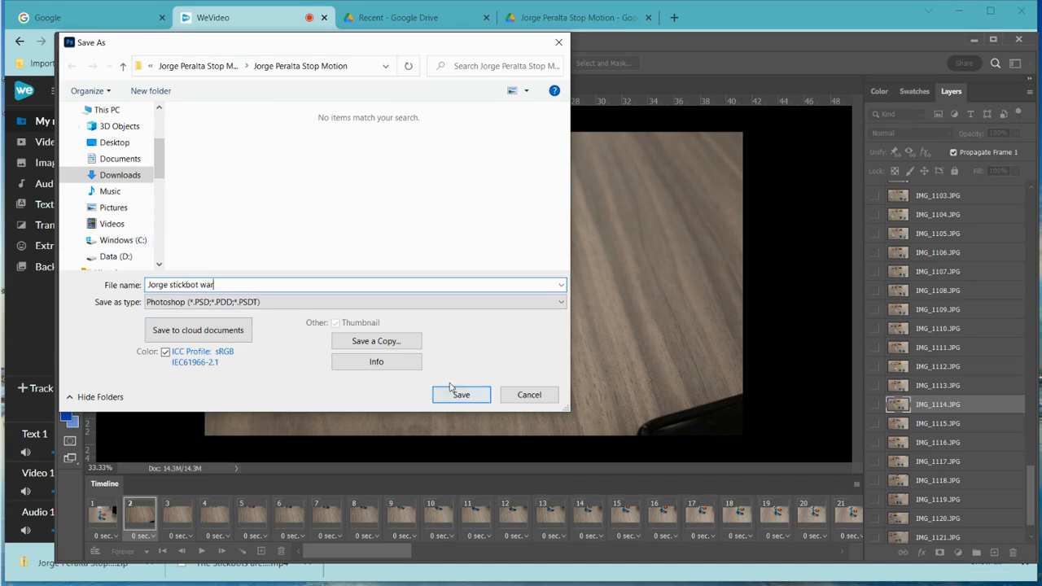
{"action": "left_click", "coordinate": [451, 389]}
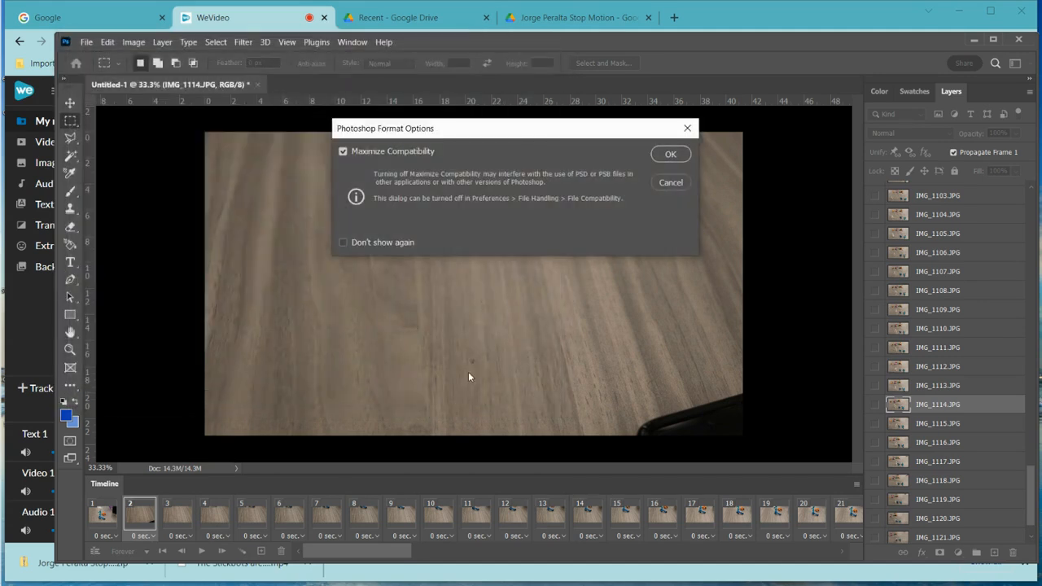
{"action": "left_click", "coordinate": [664, 155]}
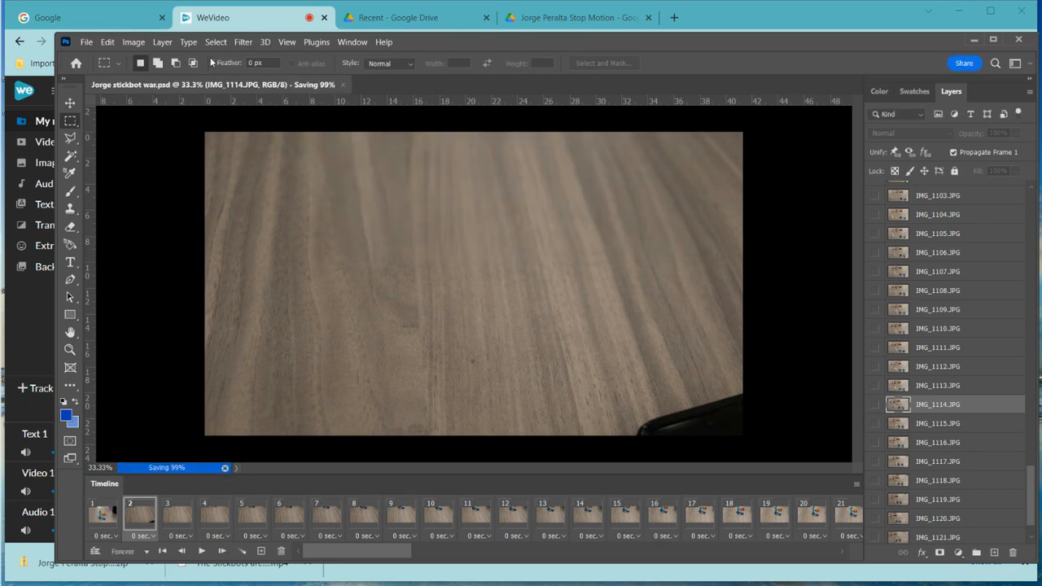
- Render the frames via Export > Render Video as H.264, HDTV 1080p, 12 fps
{"action": "left_click", "coordinate": [87, 44]}
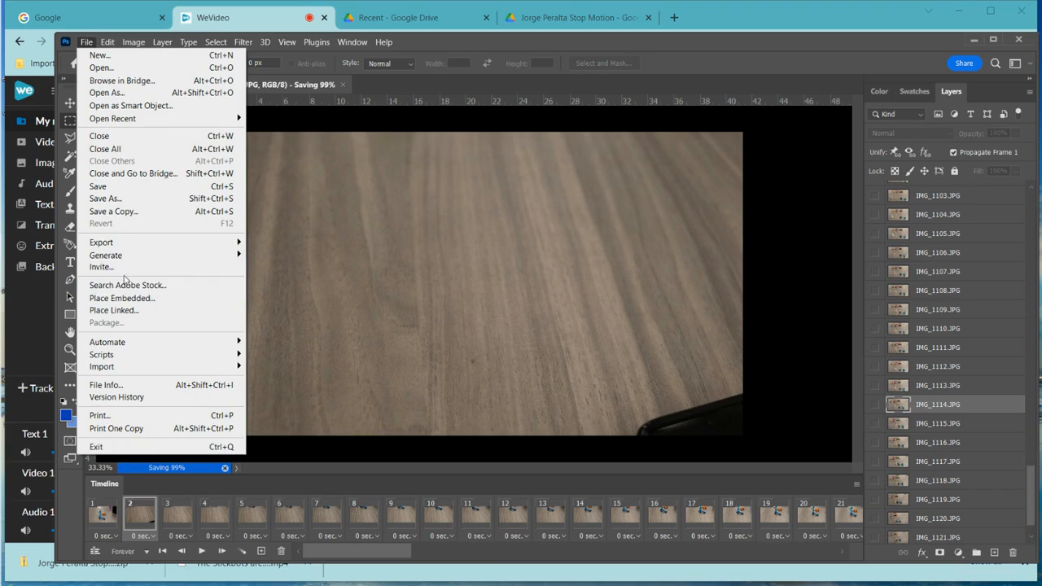
{"action": "mouse_move", "coordinate": [127, 245]}
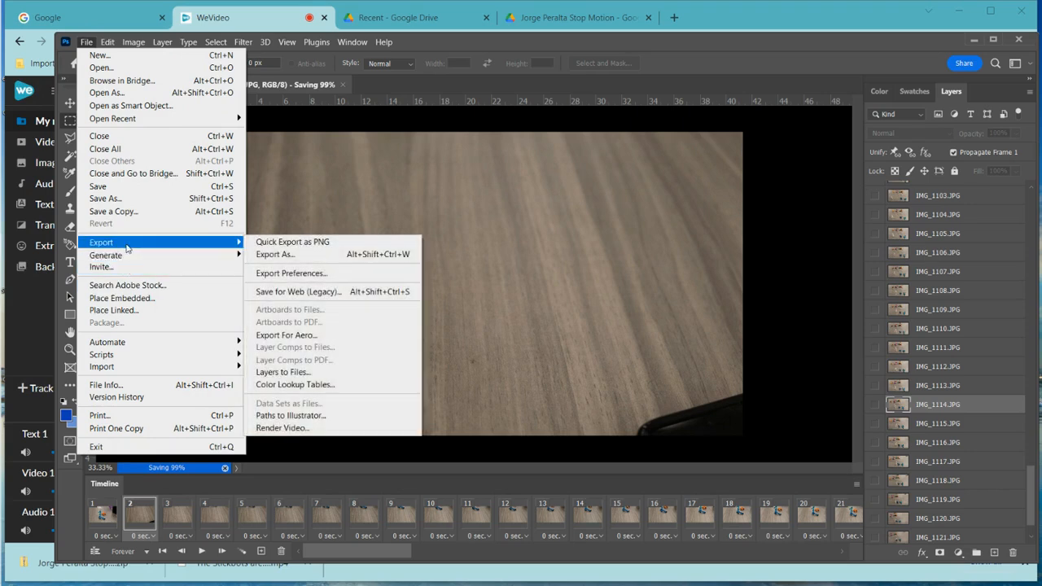
{"action": "left_click", "coordinate": [320, 429]}
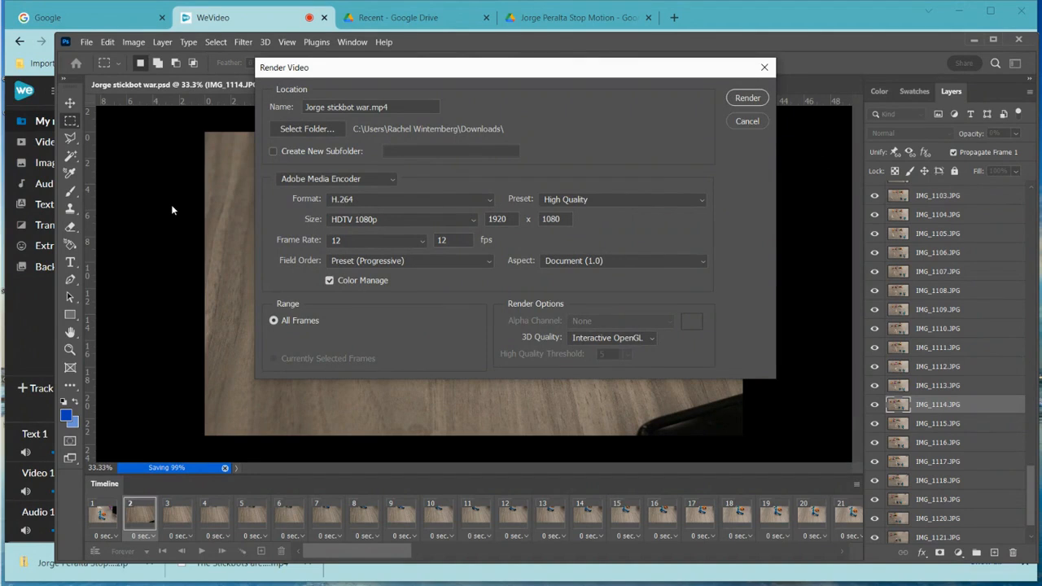
{"action": "left_click", "coordinate": [472, 218]}
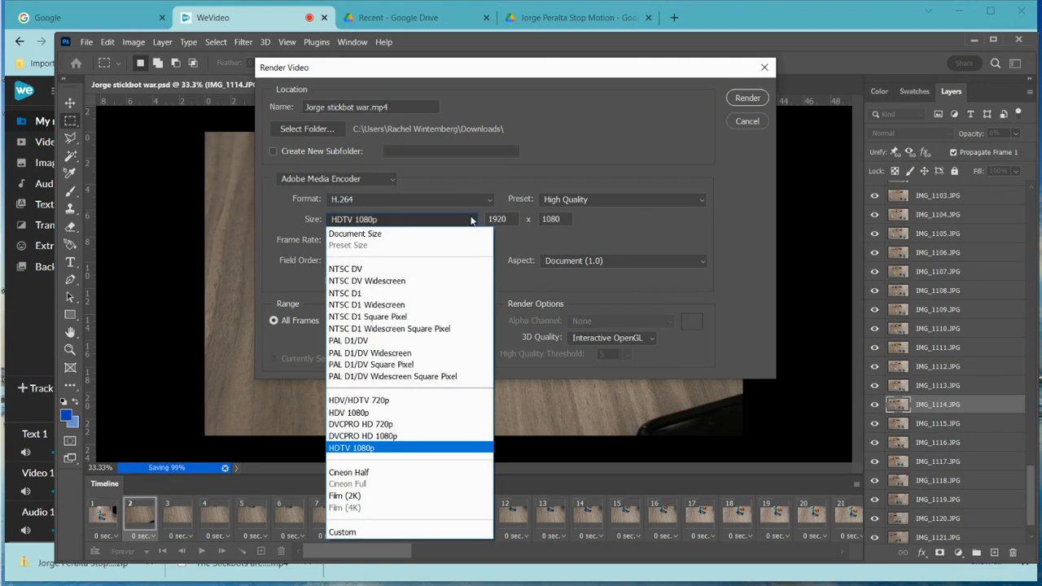
{"action": "left_click", "coordinate": [365, 448]}
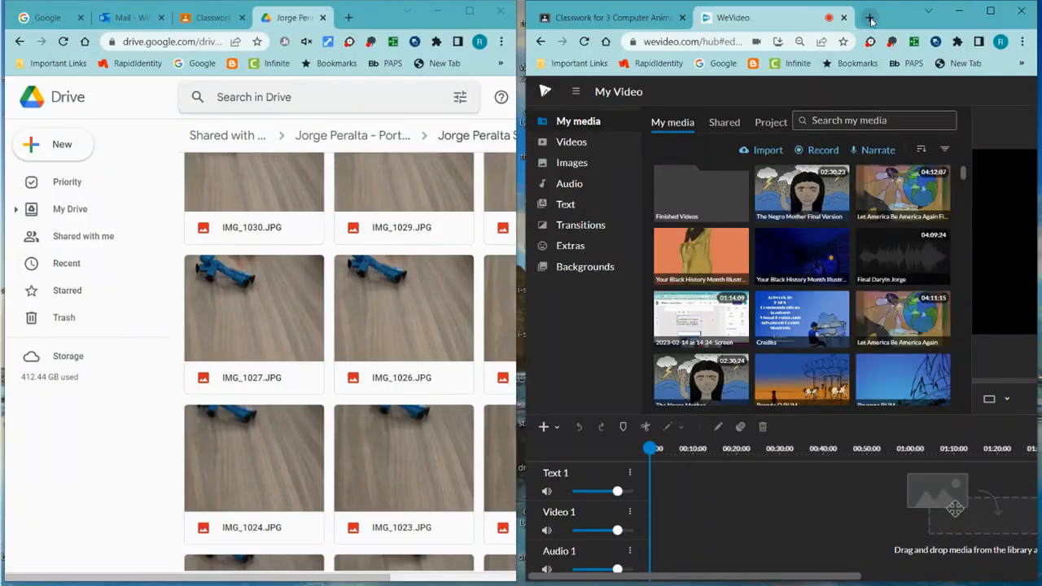
- Open the WeVideo renewal assignment's instructions, copy the access code, and open a new tab
{"action": "left_click", "coordinate": [610, 17]}
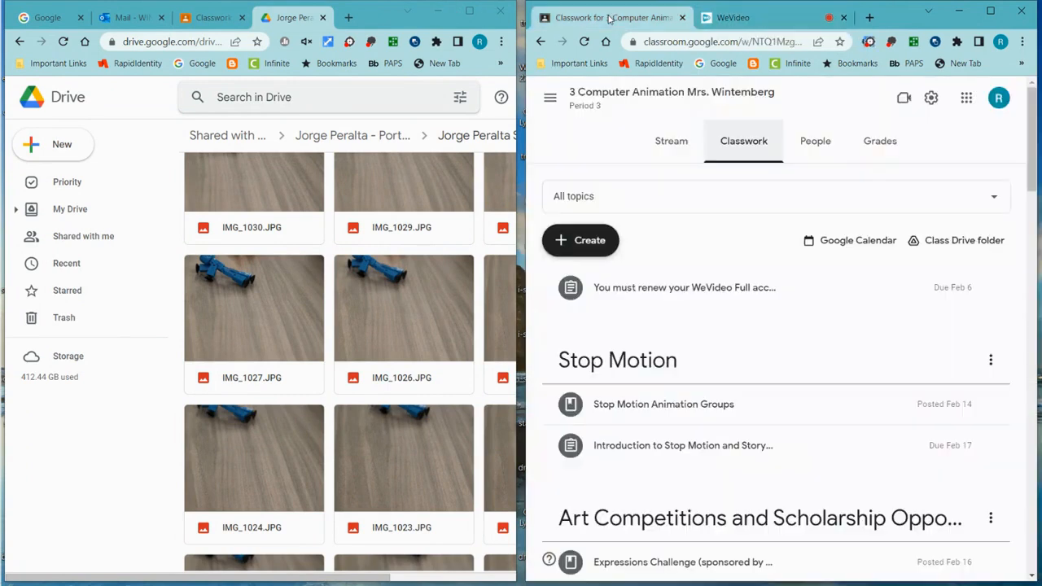
{"action": "left_click", "coordinate": [693, 292]}
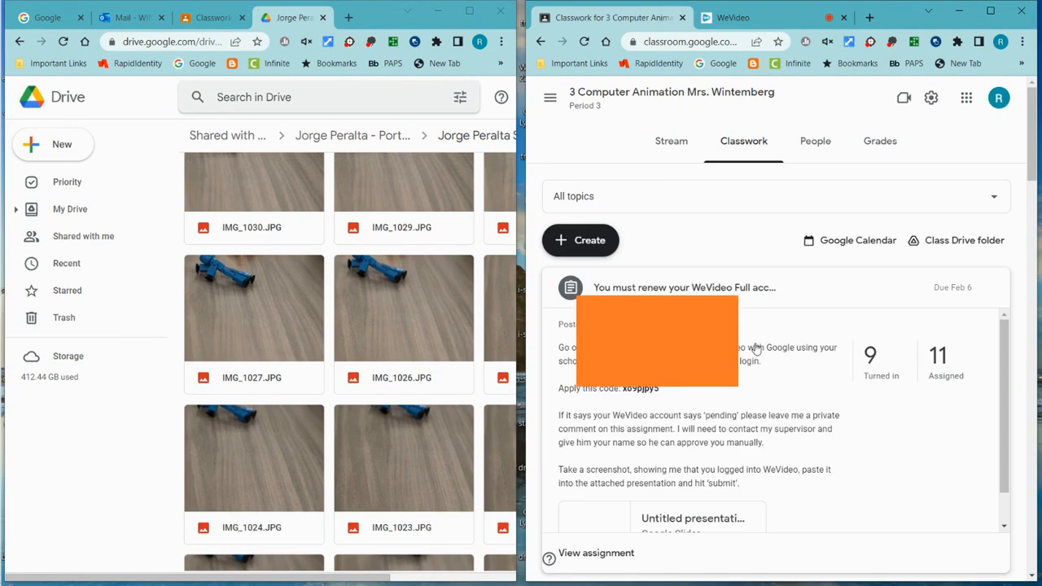
{"action": "scroll", "coordinate": [755, 349], "scroll_direction": "down", "scroll_amount": 1}
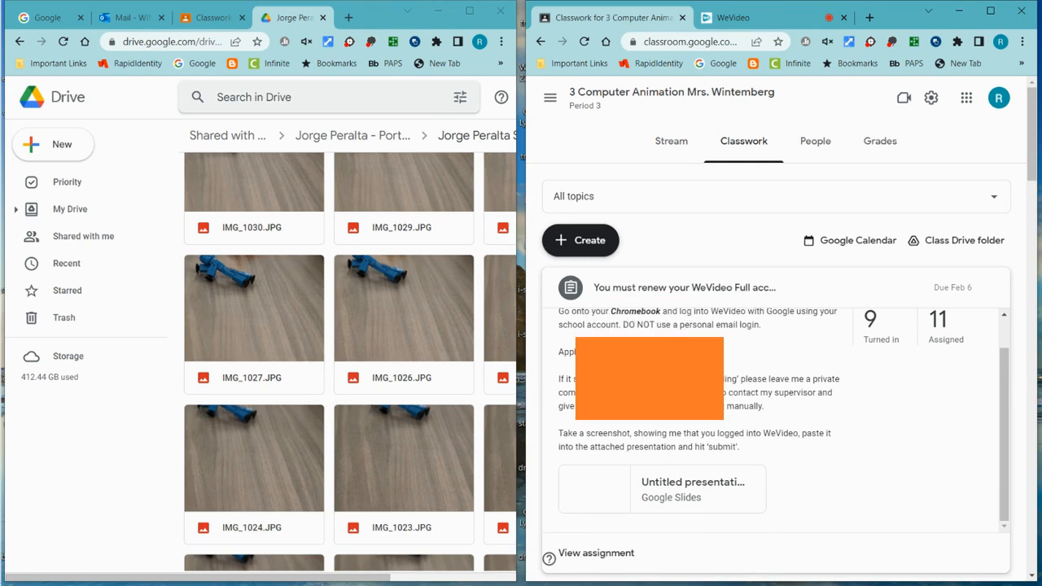
{"action": "scroll", "coordinate": [783, 415], "scroll_direction": "up", "scroll_amount": 1}
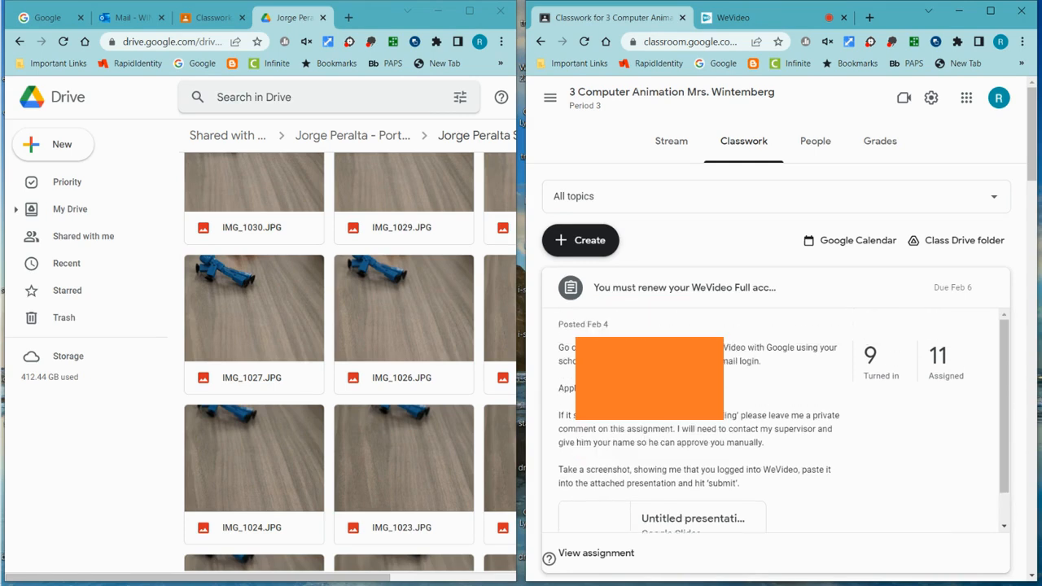
{"action": "left_click", "coordinate": [616, 558]}
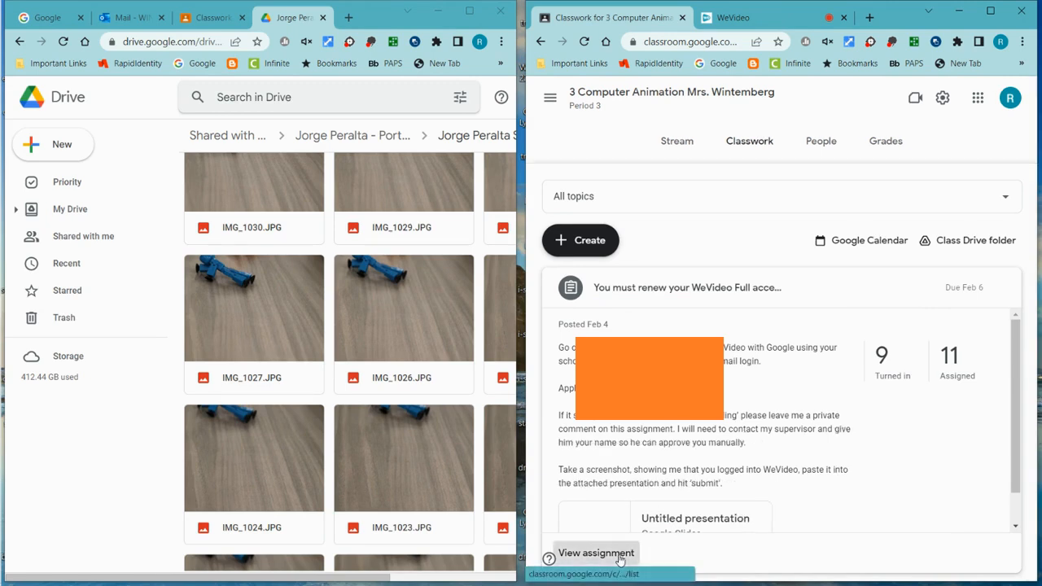
{"action": "left_click", "coordinate": [723, 153]}
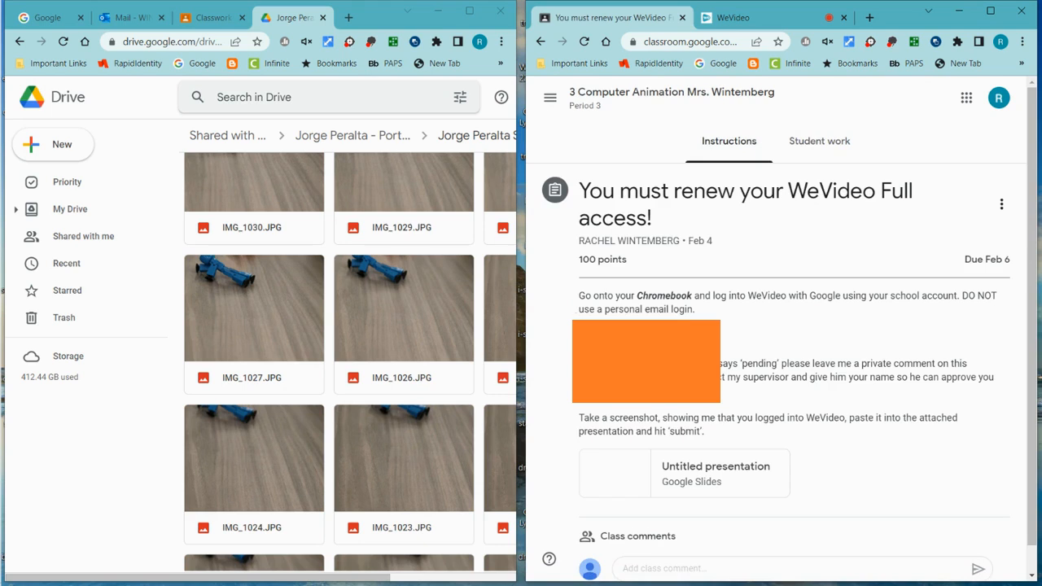
{"action": "right_click", "coordinate": [667, 337]}
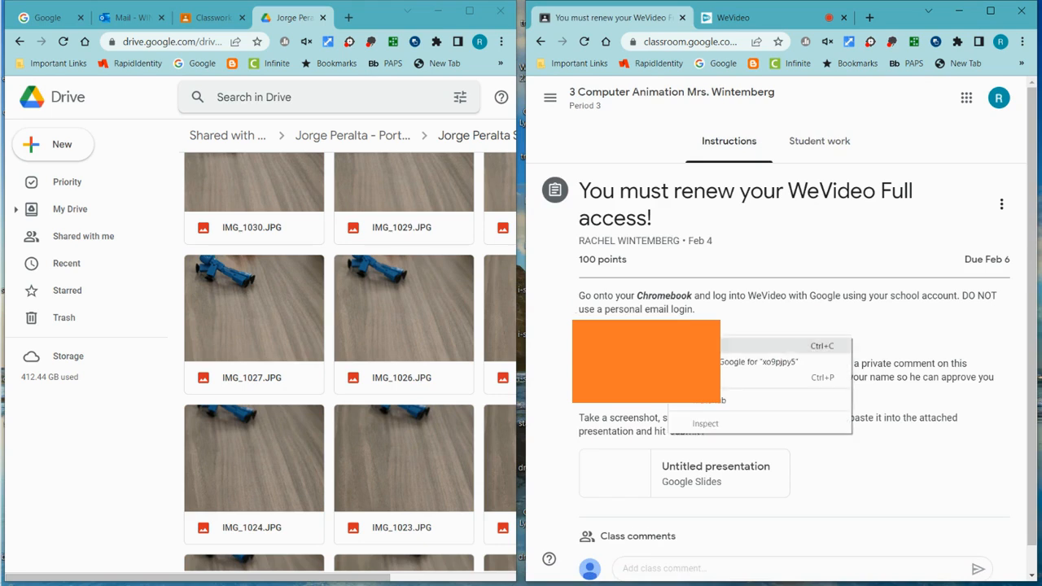
{"action": "left_click", "coordinate": [701, 346]}
{"action": "left_click", "coordinate": [872, 20]}
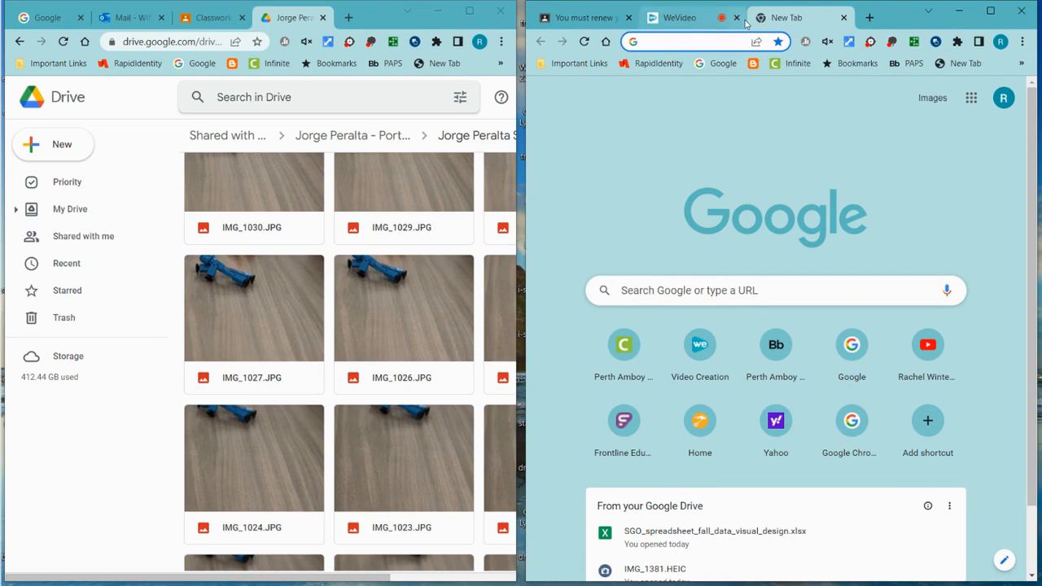
- Enter wevideo.com in the new tab's address bar and load the site
{"action": "type", "text": "wevideo.com"}
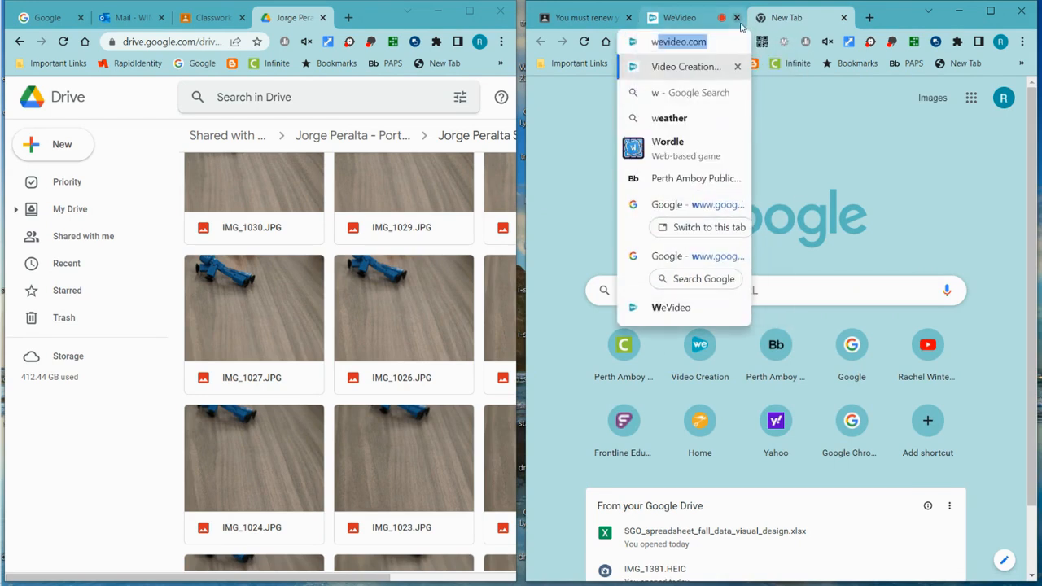
{"action": "left_click", "coordinate": [710, 43]}
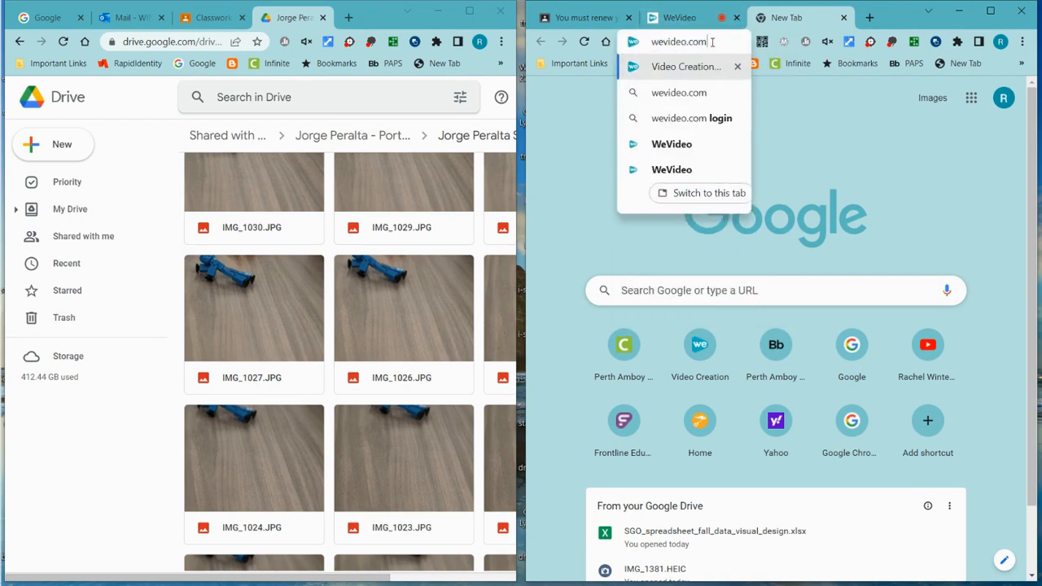
{"action": "key", "text": "Return"}
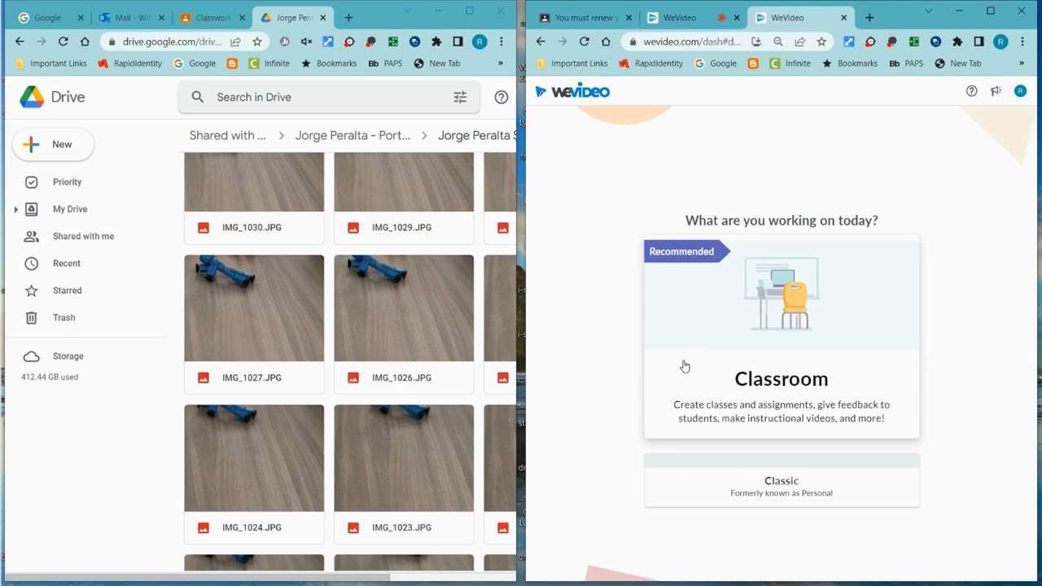
- In Classic view, create a personal project titled 'Stop Motion' without media and open it
{"action": "left_click", "coordinate": [783, 488]}
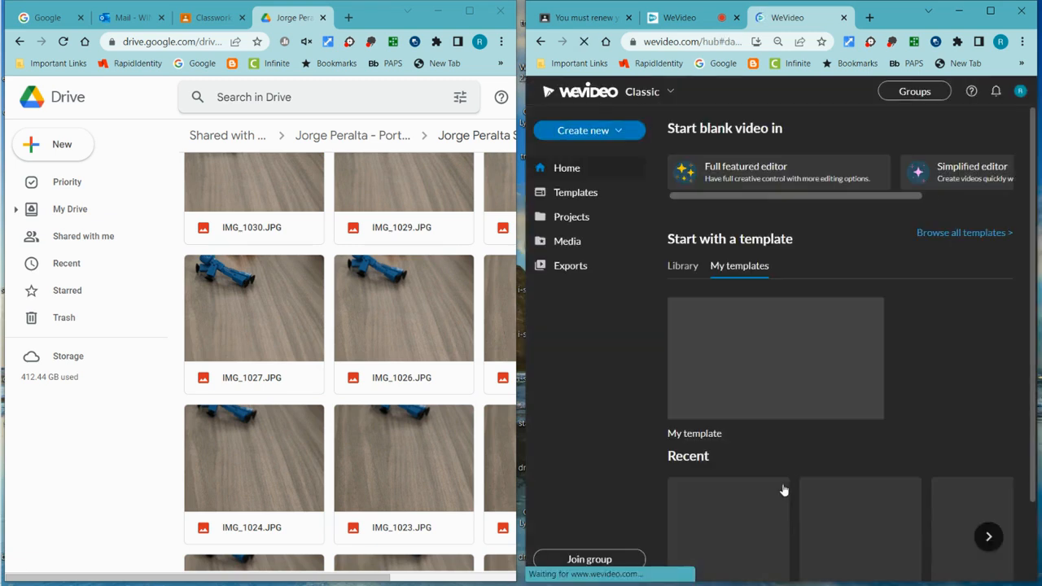
{"action": "left_click", "coordinate": [570, 222]}
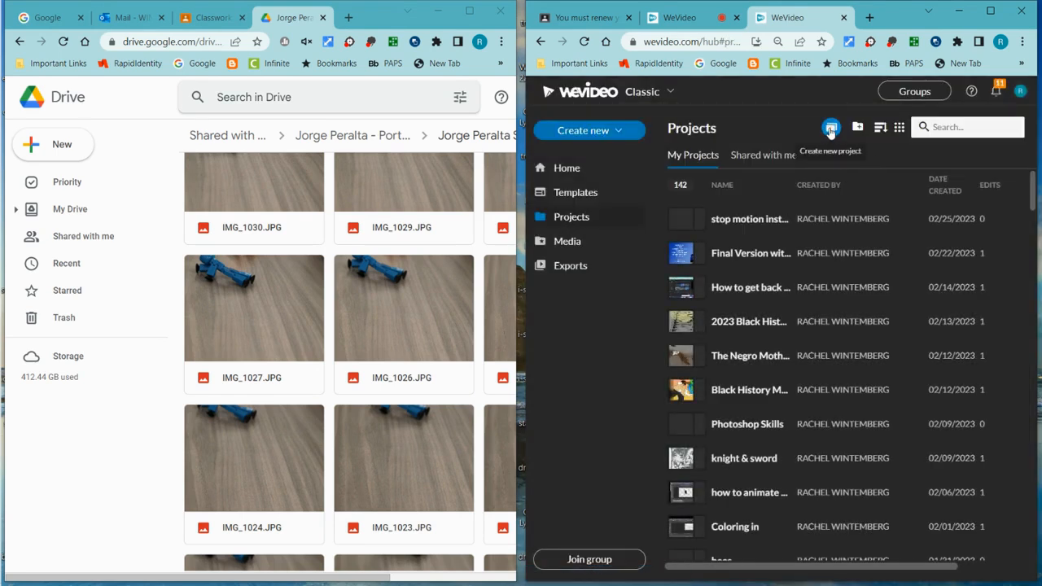
{"action": "left_click", "coordinate": [830, 130]}
{"action": "left_click", "coordinate": [611, 223]}
{"action": "type", "text": "S"}
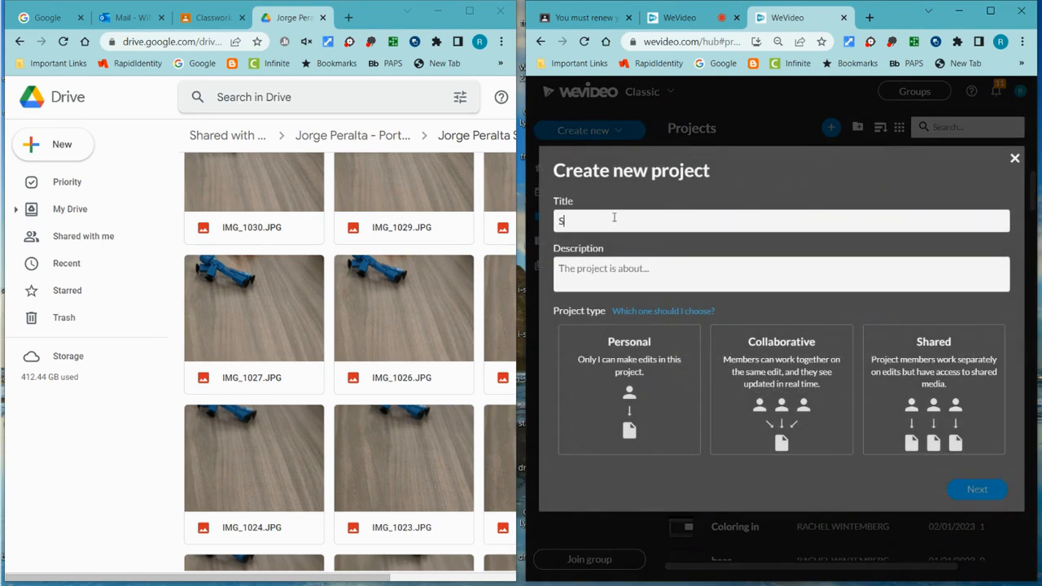
{"action": "type", "text": "top Motion"}
{"action": "left_click", "coordinate": [646, 394]}
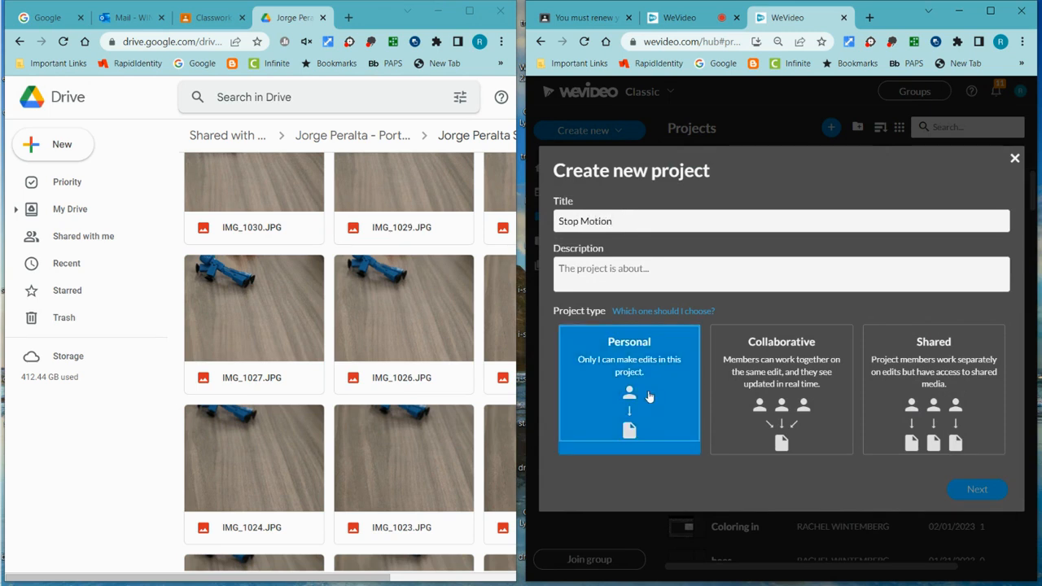
{"action": "left_click", "coordinate": [986, 489]}
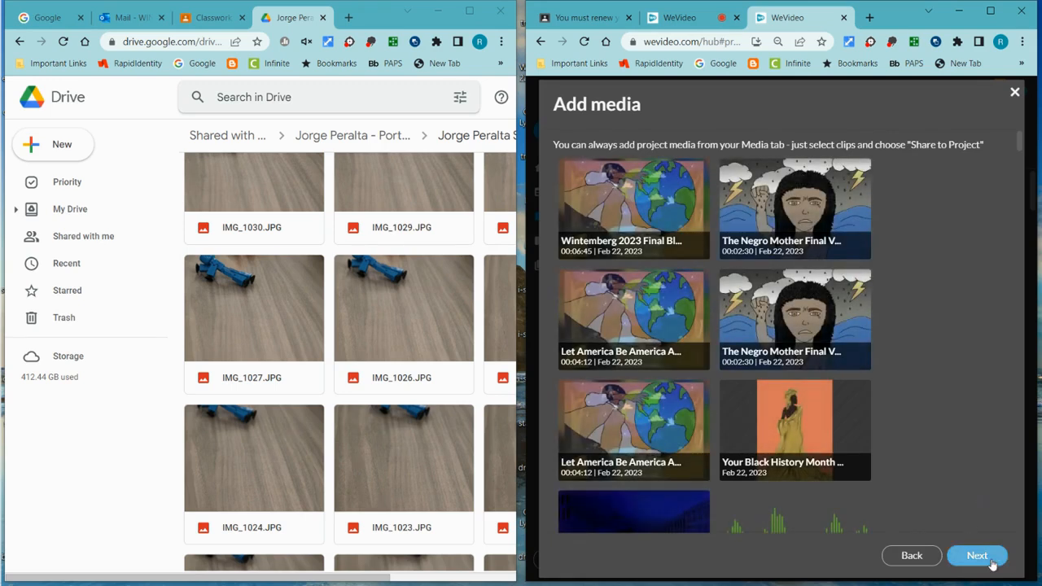
{"action": "left_click", "coordinate": [987, 557]}
{"action": "left_click", "coordinate": [899, 437]}
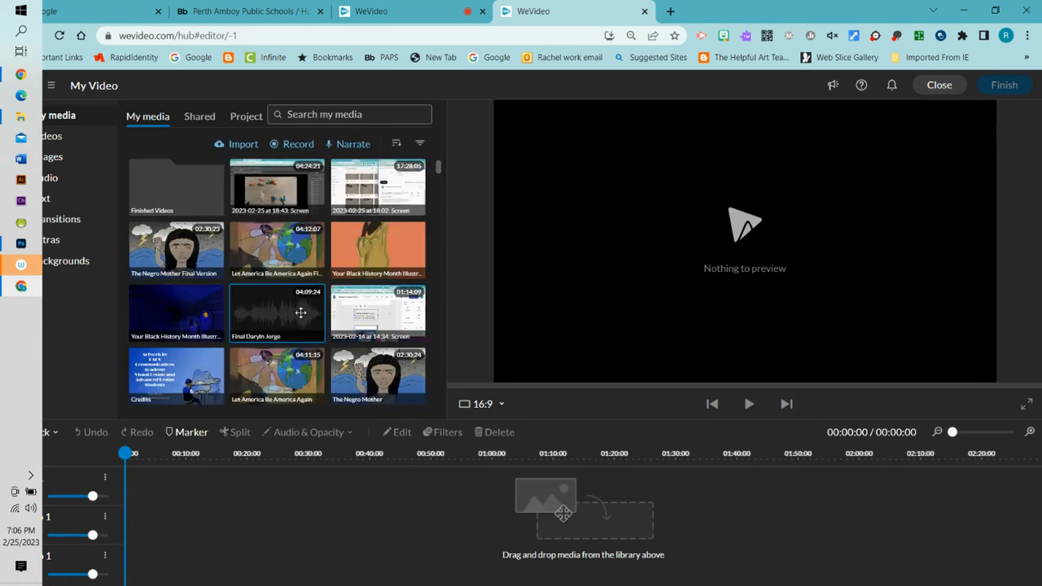
- Upload the unscripted experiment video from Downloads, drop it on track 1, and play it
{"action": "left_click", "coordinate": [238, 144]}
{"action": "left_click", "coordinate": [505, 345]}
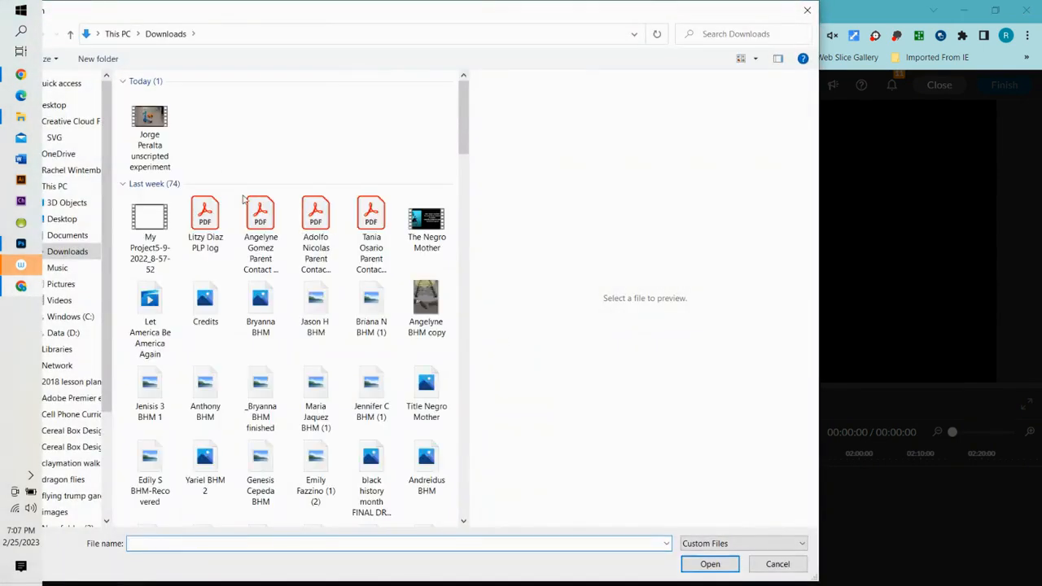
{"action": "left_click", "coordinate": [151, 122]}
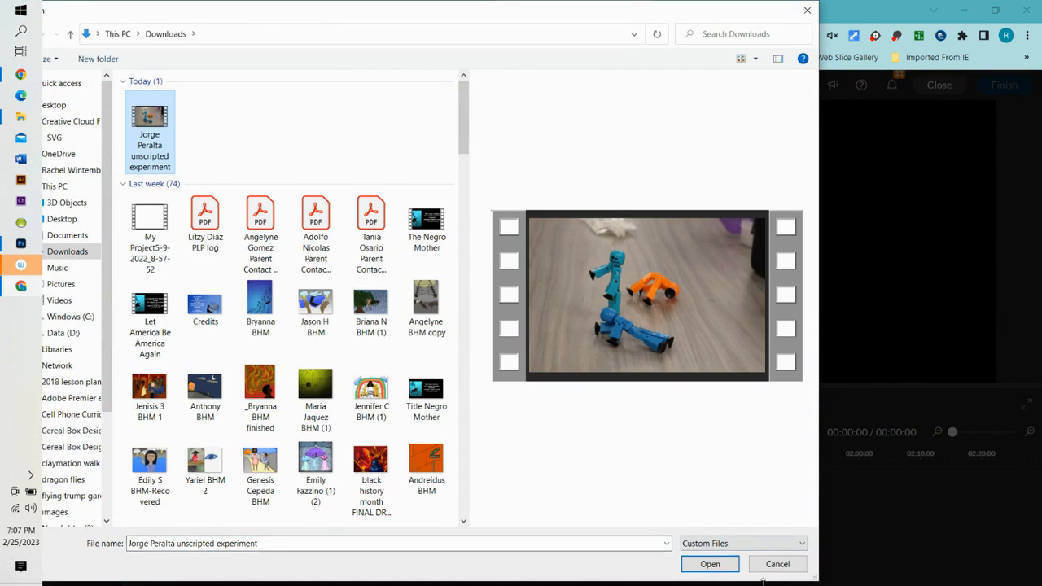
{"action": "left_click", "coordinate": [710, 564]}
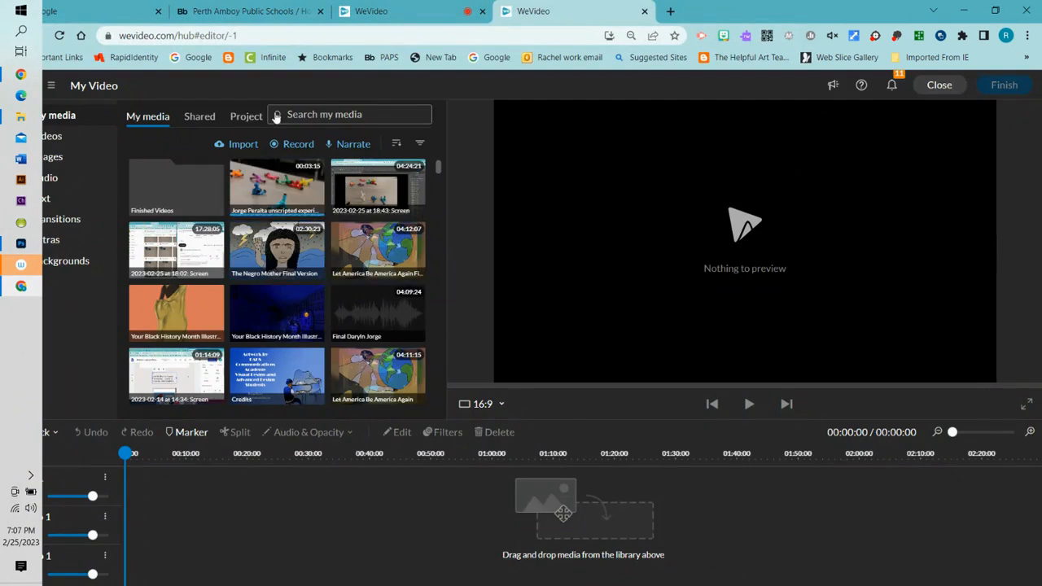
{"action": "left_click_drag", "start_coordinate": [259, 187], "coordinate": [132, 521]}
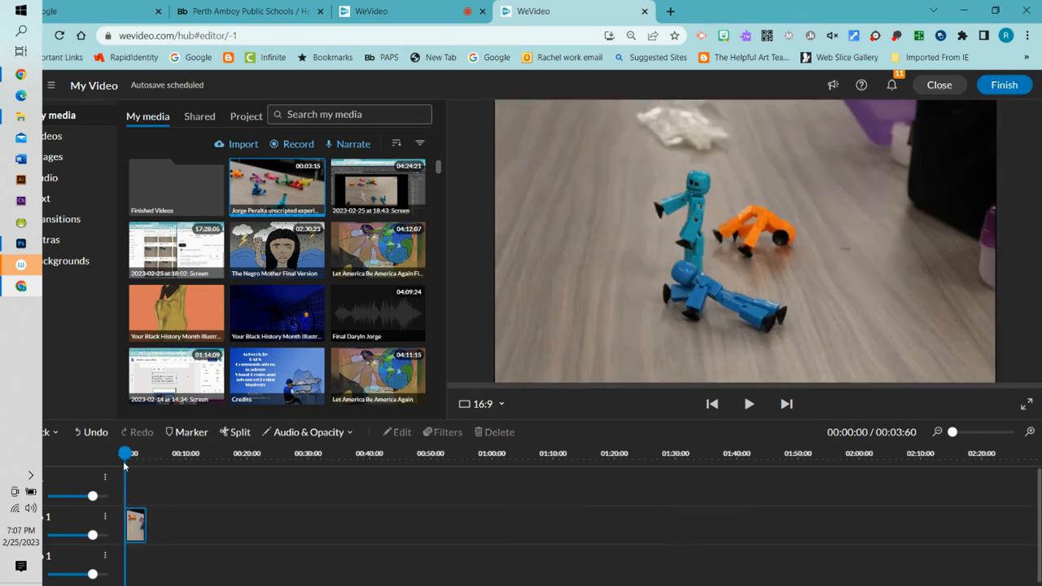
{"action": "left_click", "coordinate": [135, 525]}
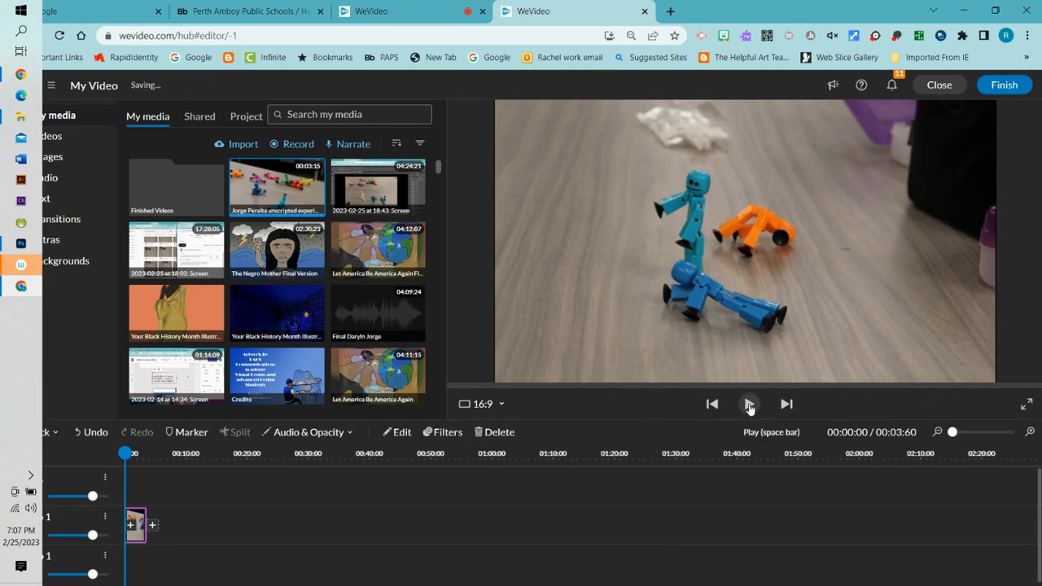
{"action": "left_click", "coordinate": [749, 405]}
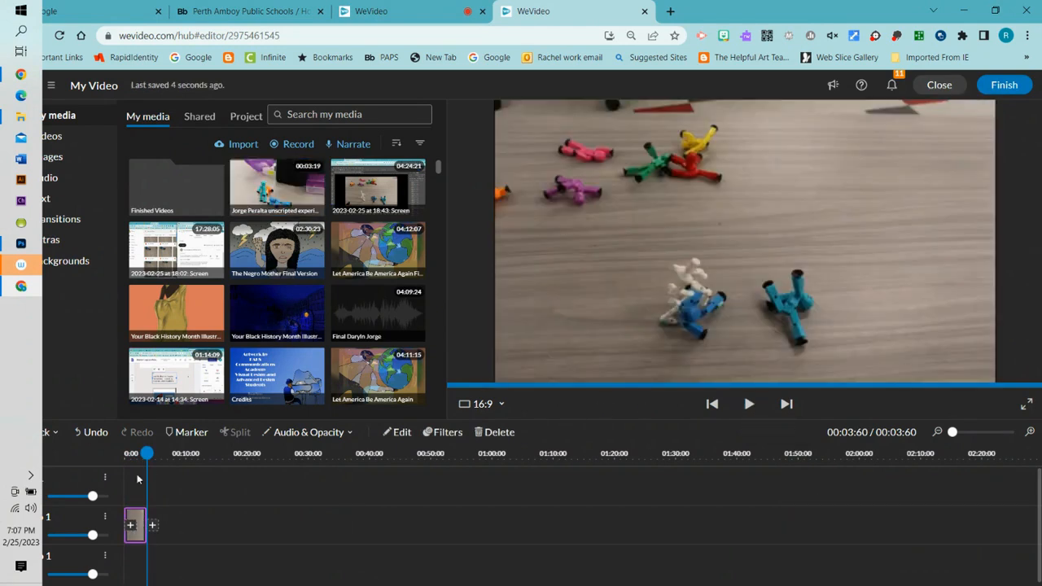
- Set the clip's speed to 1/5x, making it 00:18:20 long, and save changes
{"action": "double_click", "coordinate": [134, 525]}
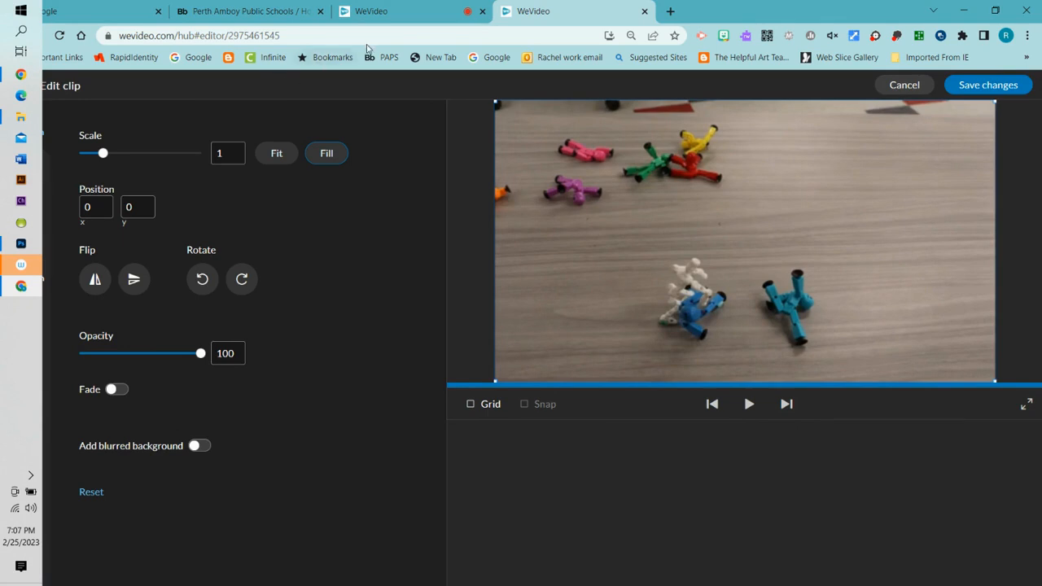
{"action": "double_click", "coordinate": [733, 13]}
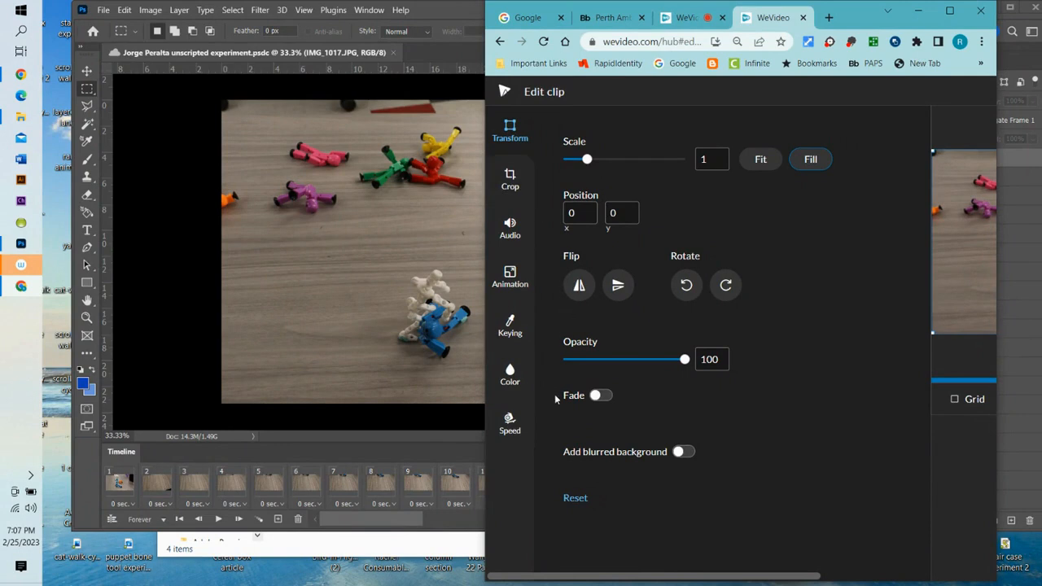
{"action": "left_click", "coordinate": [510, 423]}
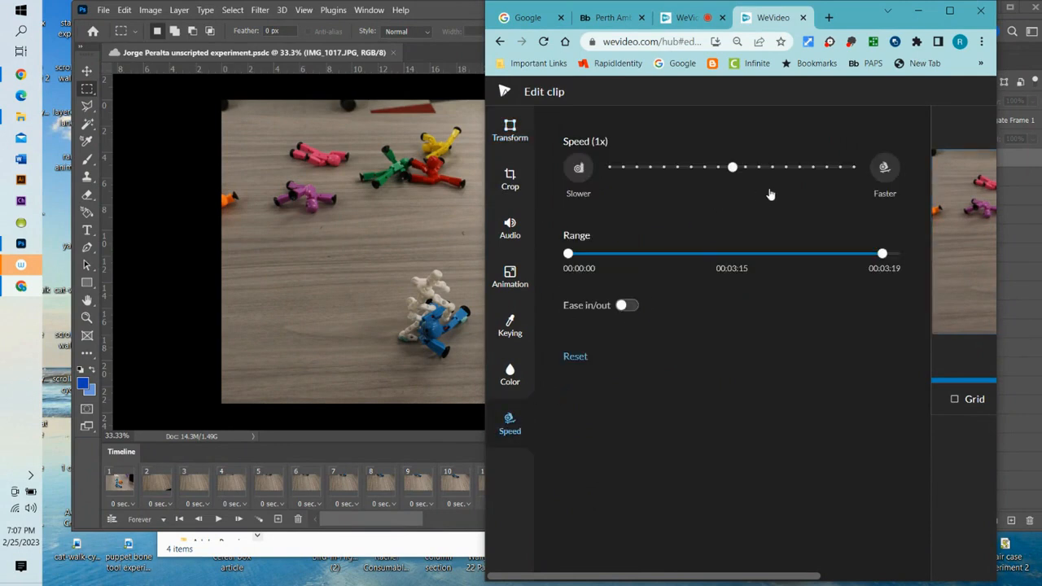
{"action": "left_click_drag", "start_coordinate": [887, 253], "coordinate": [925, 253]}
{"action": "left_click", "coordinate": [677, 168]}
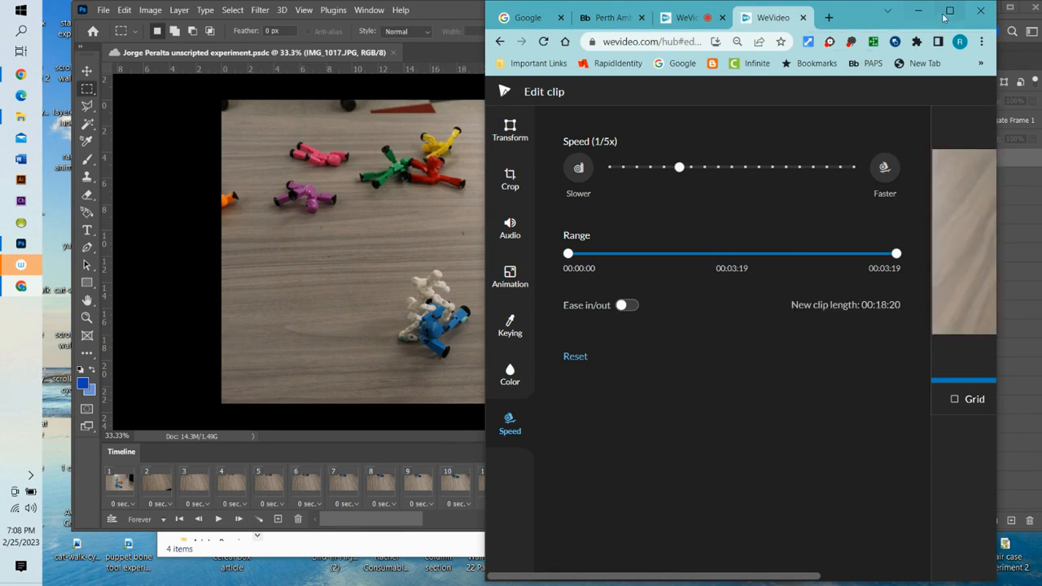
{"action": "left_click", "coordinate": [946, 13]}
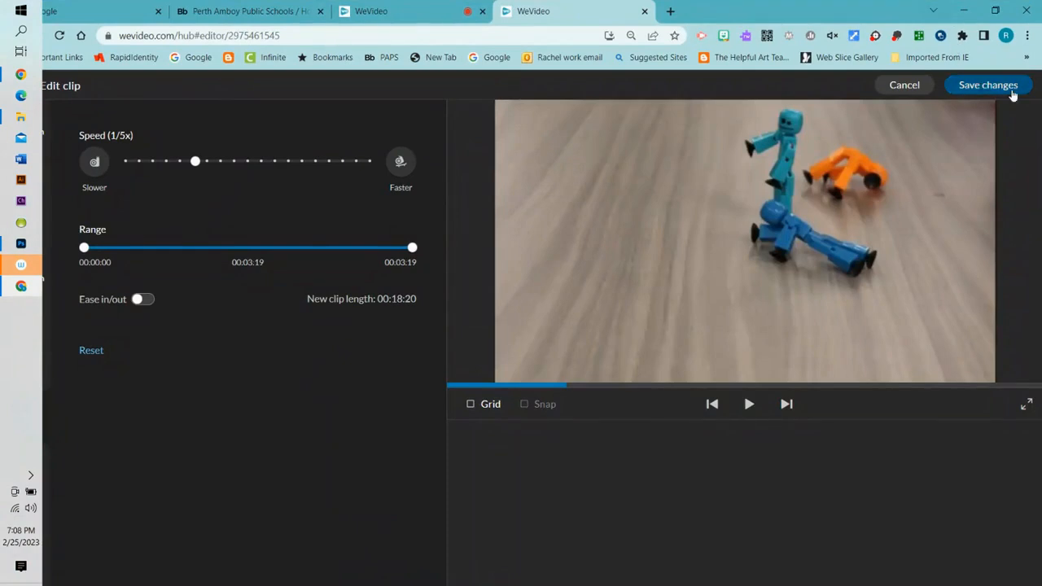
{"action": "left_click", "coordinate": [987, 84]}
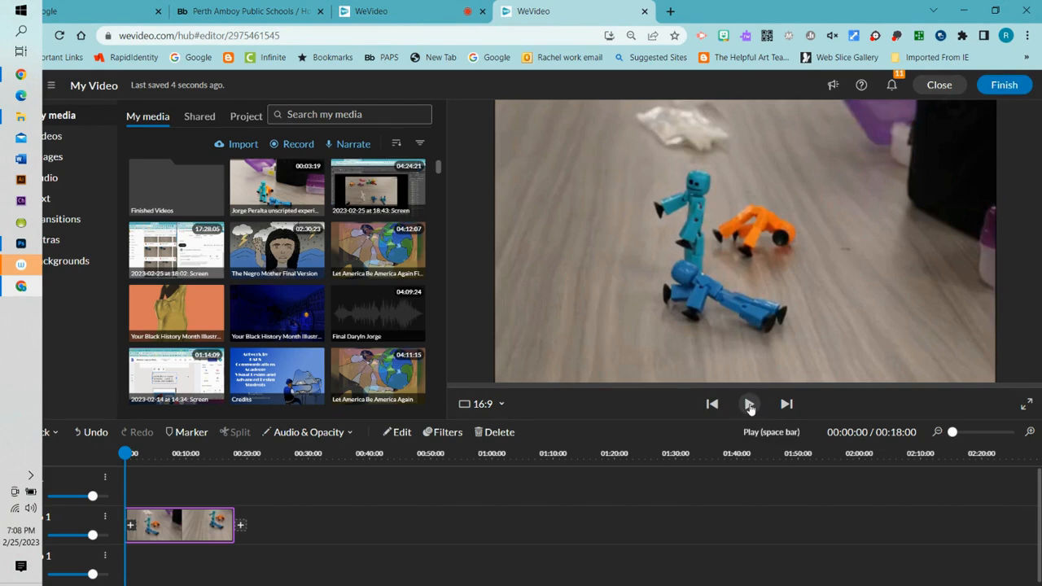
- Preview the fight clip, then set its speed to 1/4x and save the change
{"action": "left_click", "coordinate": [750, 404]}
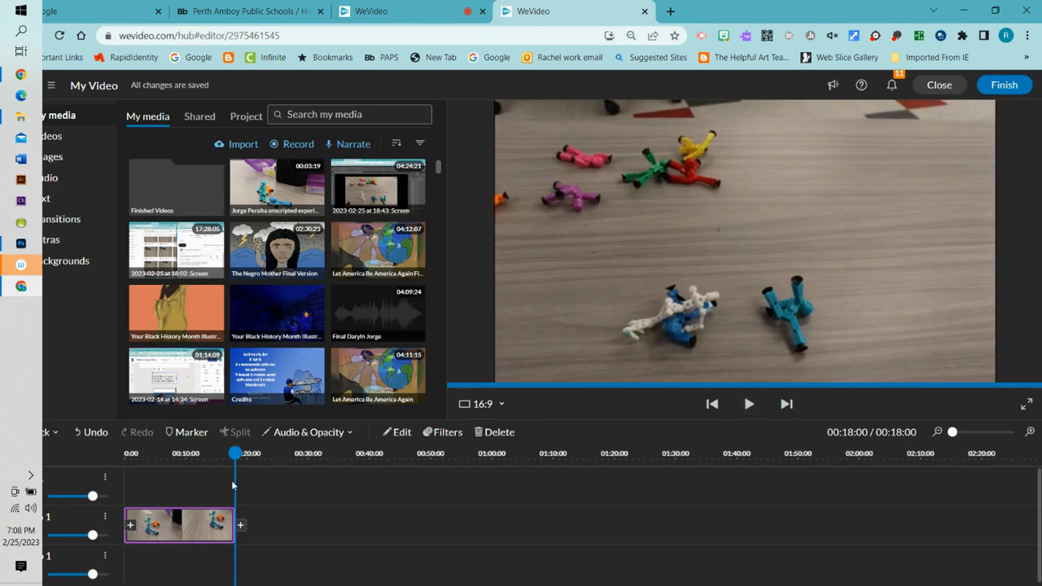
{"action": "double_click", "coordinate": [194, 536]}
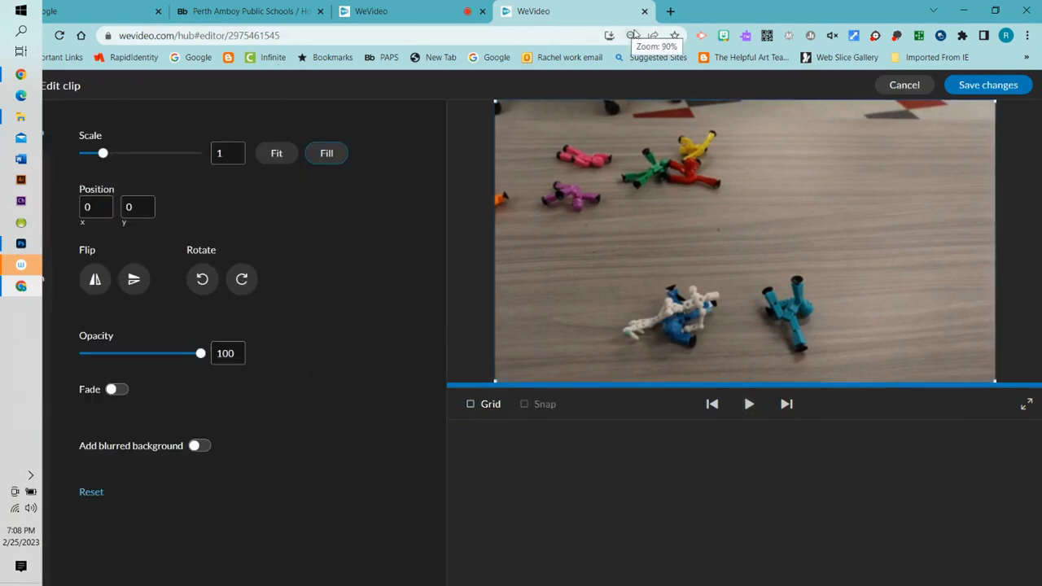
{"action": "double_click", "coordinate": [713, 18]}
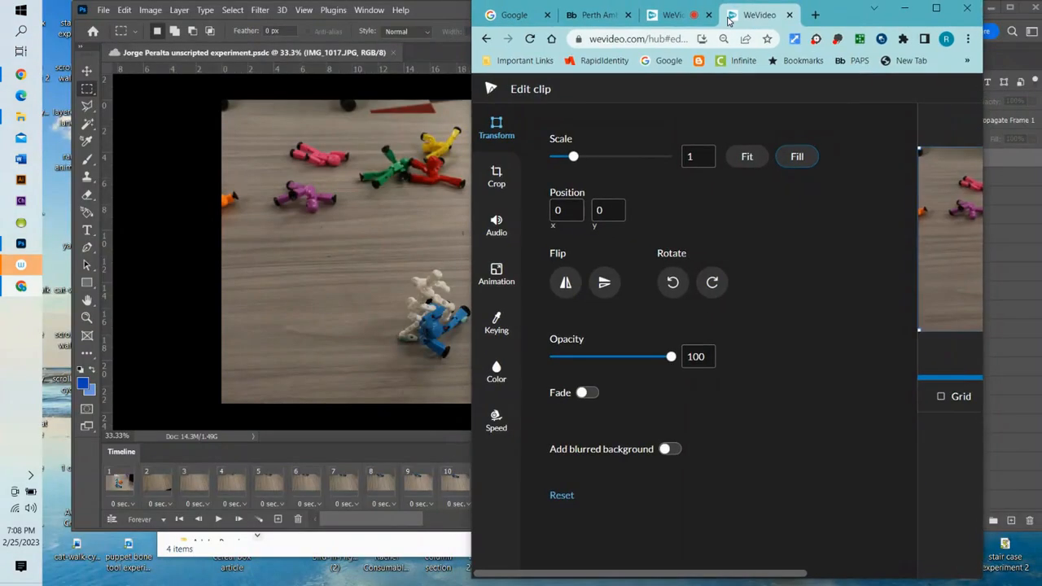
{"action": "left_click", "coordinate": [496, 431]}
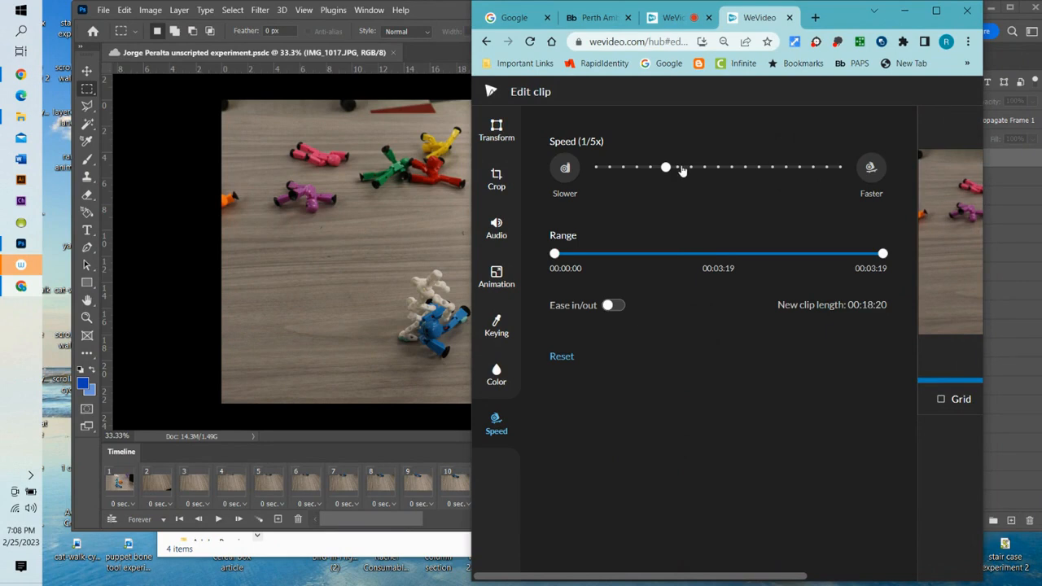
{"action": "left_click", "coordinate": [680, 167]}
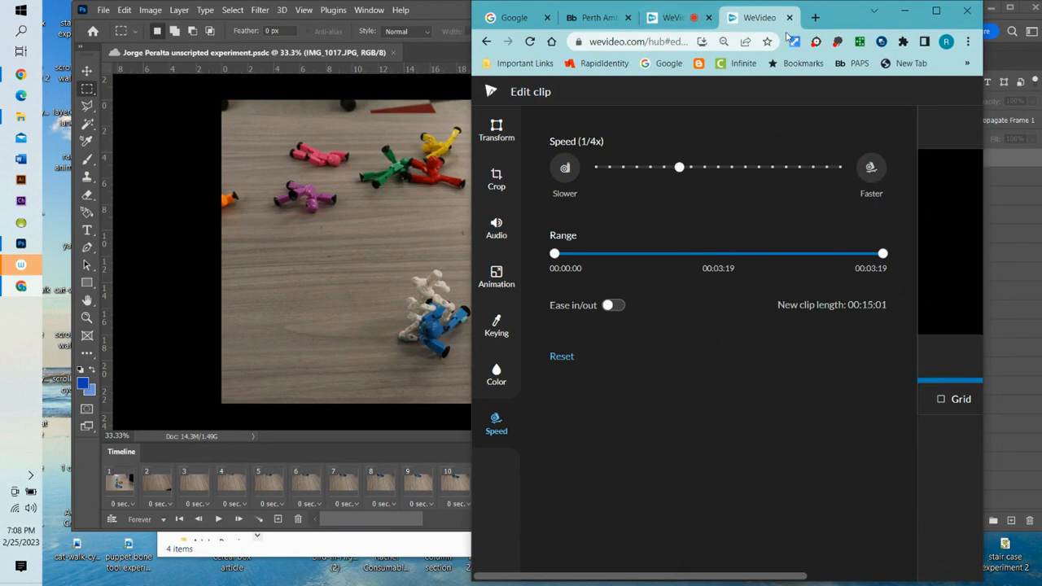
{"action": "left_click", "coordinate": [937, 11]}
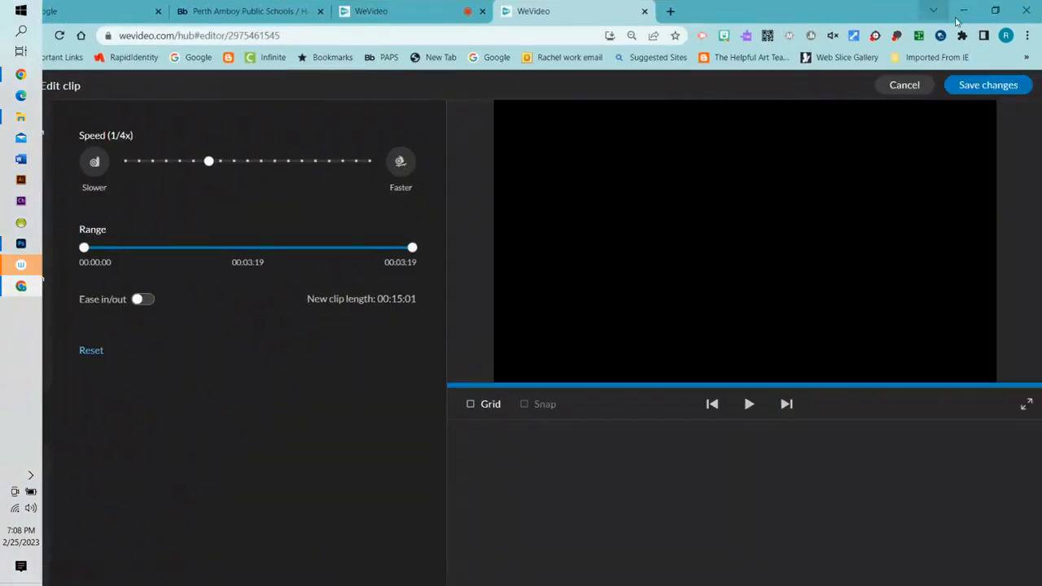
{"action": "left_click", "coordinate": [992, 87]}
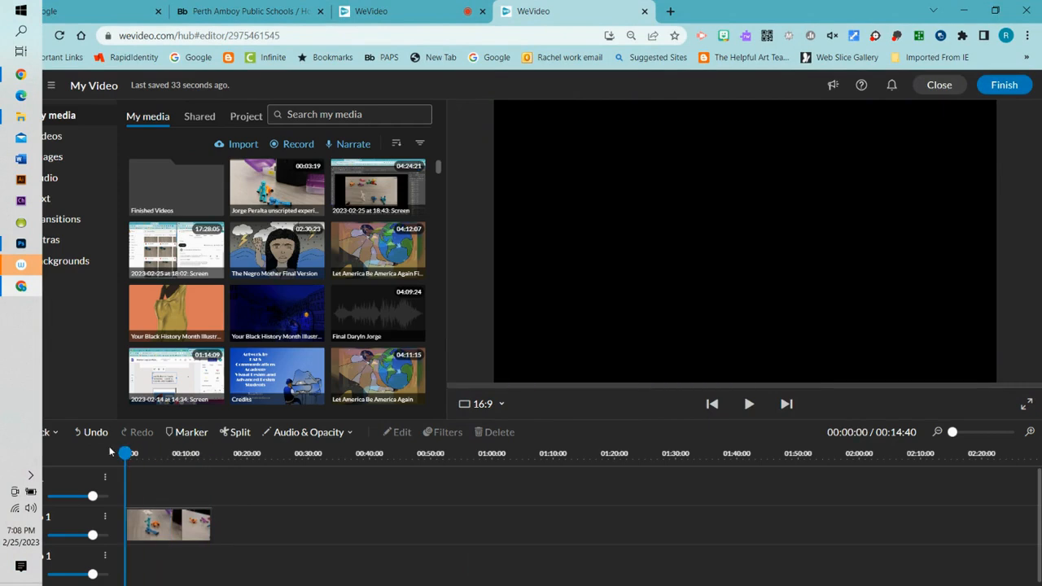
- Preview the quarter-speed clip and place the playhead at 00:07:84 on it
{"action": "left_click", "coordinate": [749, 404]}
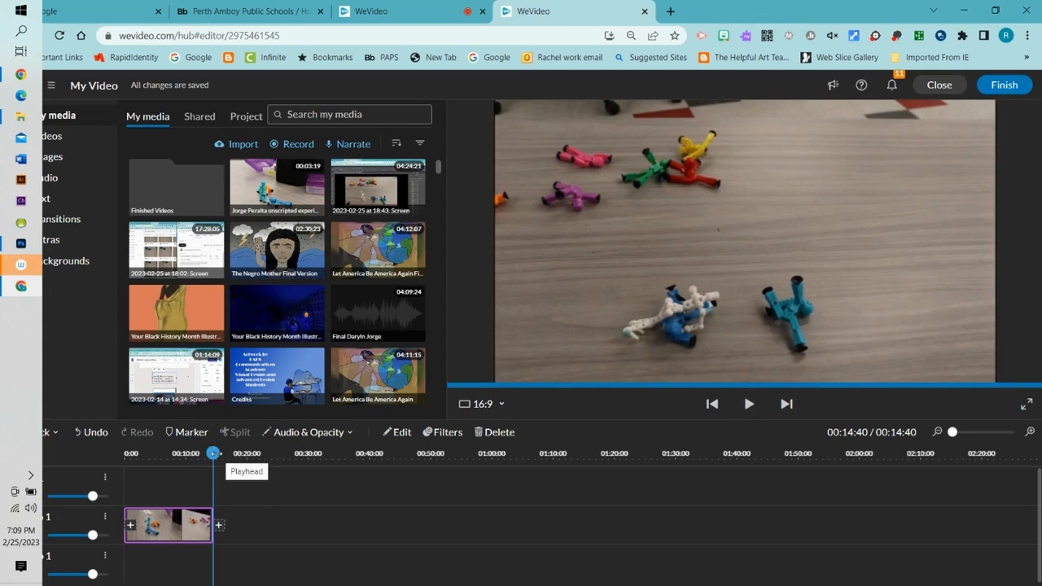
{"action": "left_click_drag", "start_coordinate": [213, 454], "coordinate": [173, 453]}
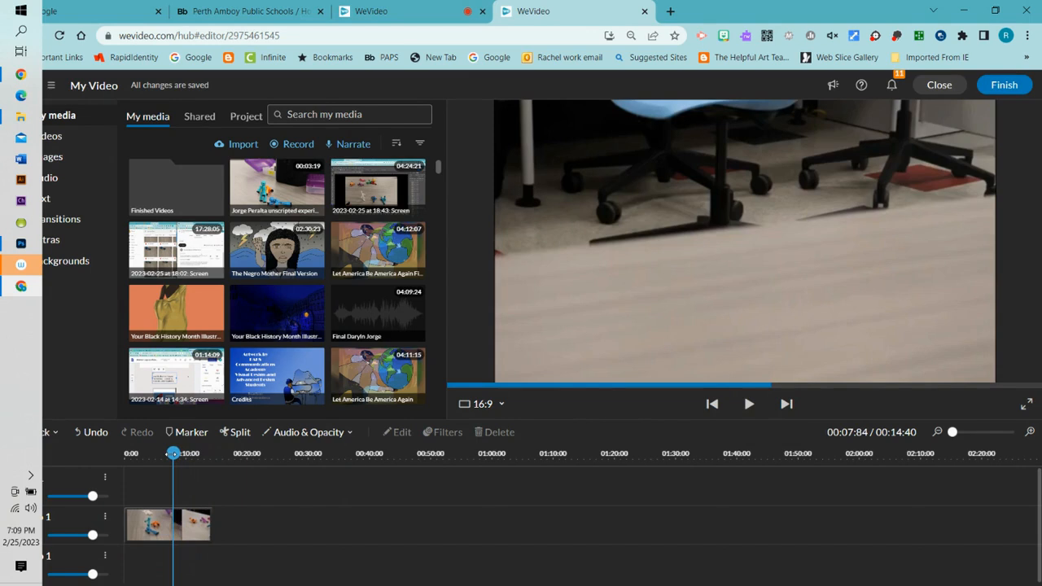
{"action": "left_click_drag", "start_coordinate": [172, 453], "coordinate": [172, 453]}
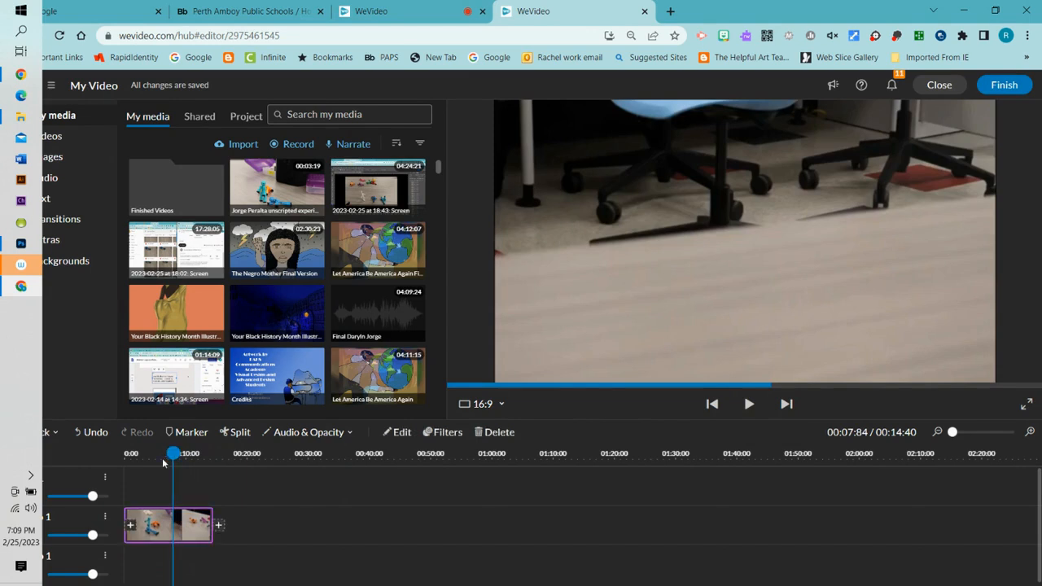
- Split the clip at the playhead and trim the second piece's start and the first piece's end
{"action": "left_click", "coordinate": [228, 435]}
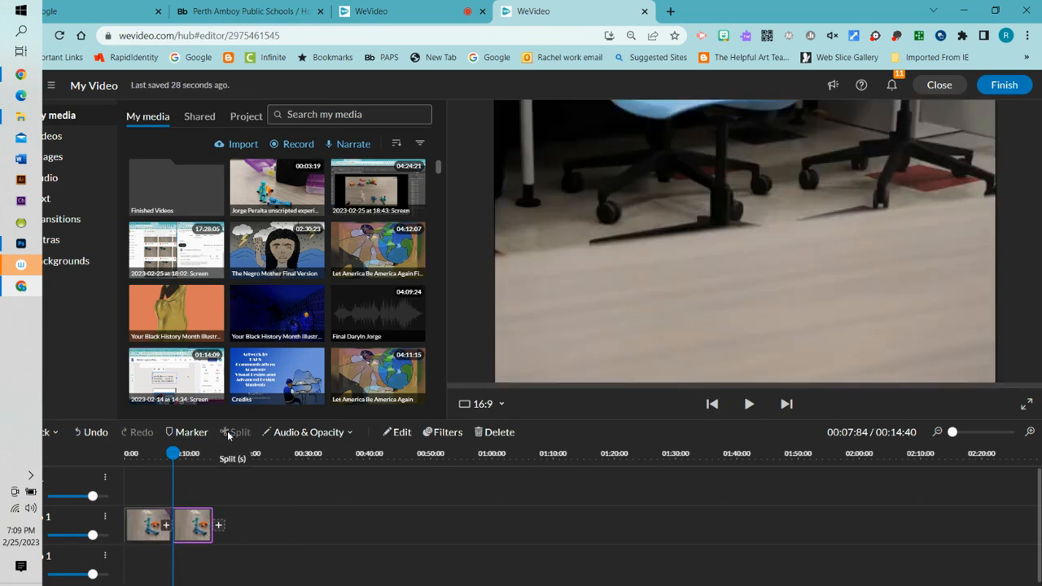
{"action": "left_click_drag", "start_coordinate": [194, 529], "coordinate": [295, 537]}
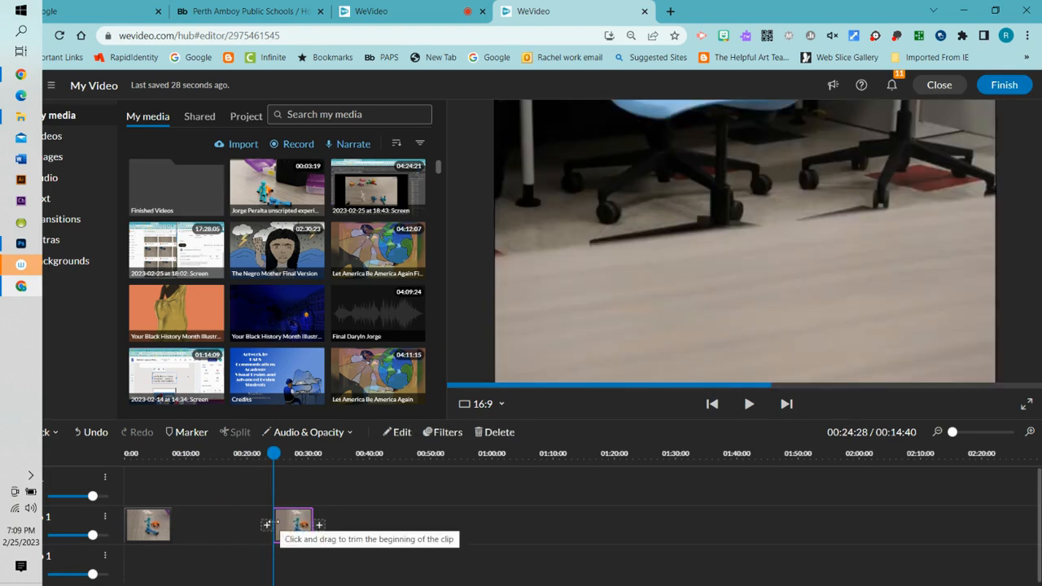
{"action": "left_click_drag", "start_coordinate": [273, 523], "coordinate": [274, 522]}
{"action": "left_click_drag", "start_coordinate": [274, 453], "coordinate": [172, 453]}
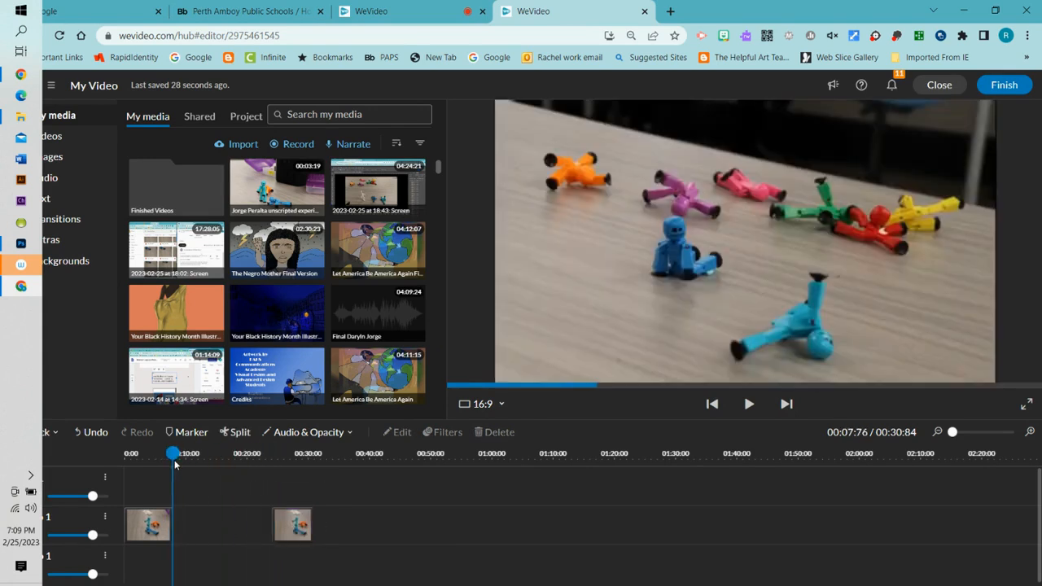
{"action": "left_click", "coordinate": [168, 527]}
{"action": "left_click_drag", "start_coordinate": [168, 527], "coordinate": [178, 508]}
{"action": "left_click_drag", "start_coordinate": [172, 454], "coordinate": [71, 454]}
- Close the gap between the two pieces and preview the joined result
{"action": "left_click", "coordinate": [148, 525]}
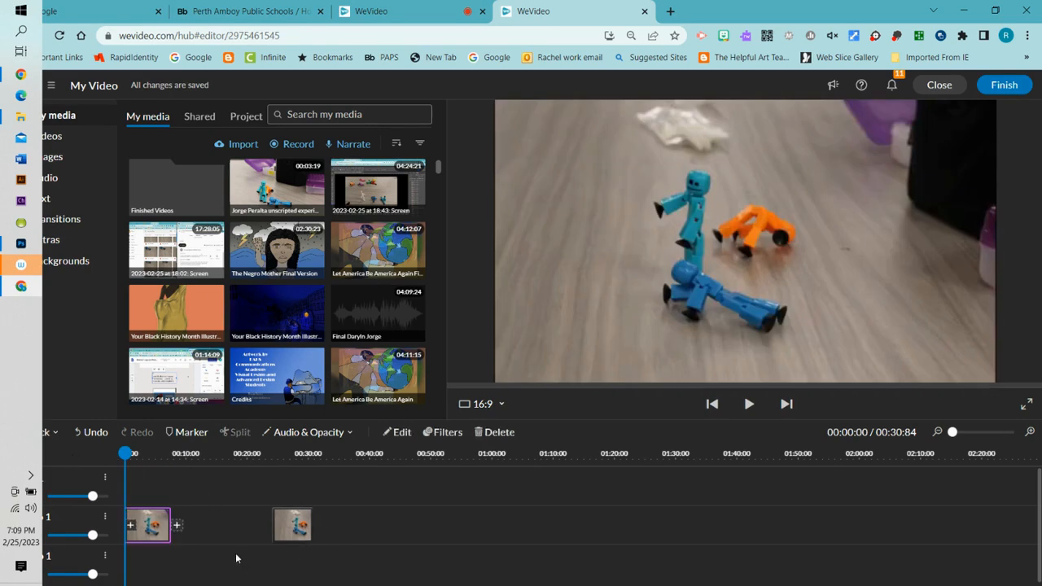
{"action": "left_click", "coordinate": [284, 531]}
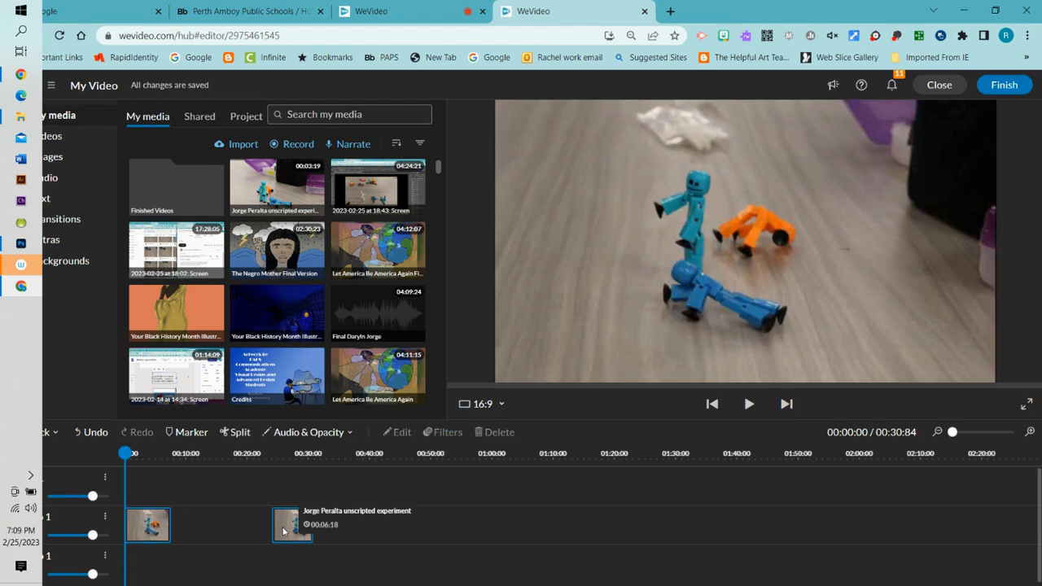
{"action": "right_click", "coordinate": [279, 533]}
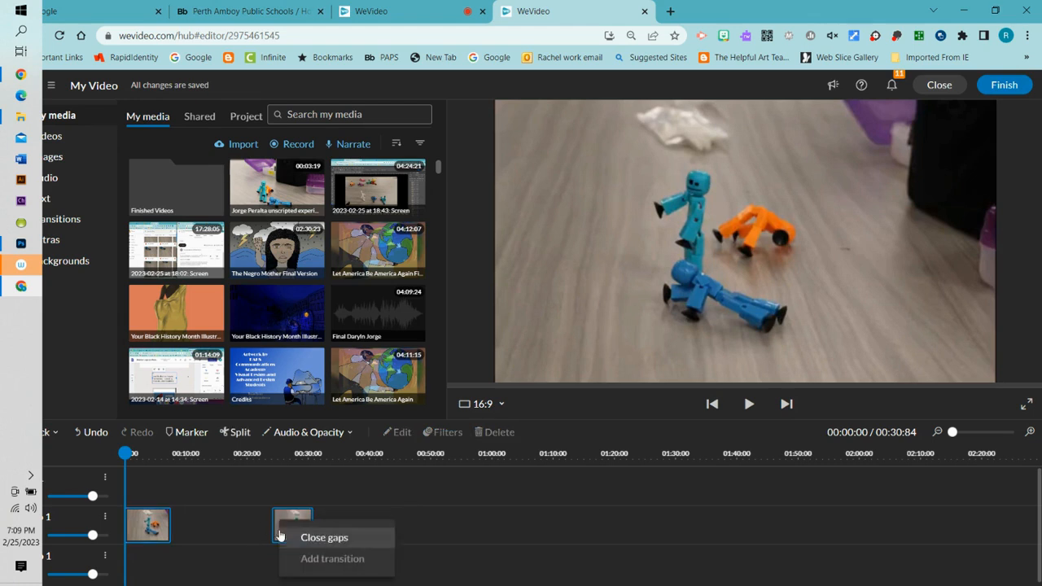
{"action": "left_click", "coordinate": [302, 538]}
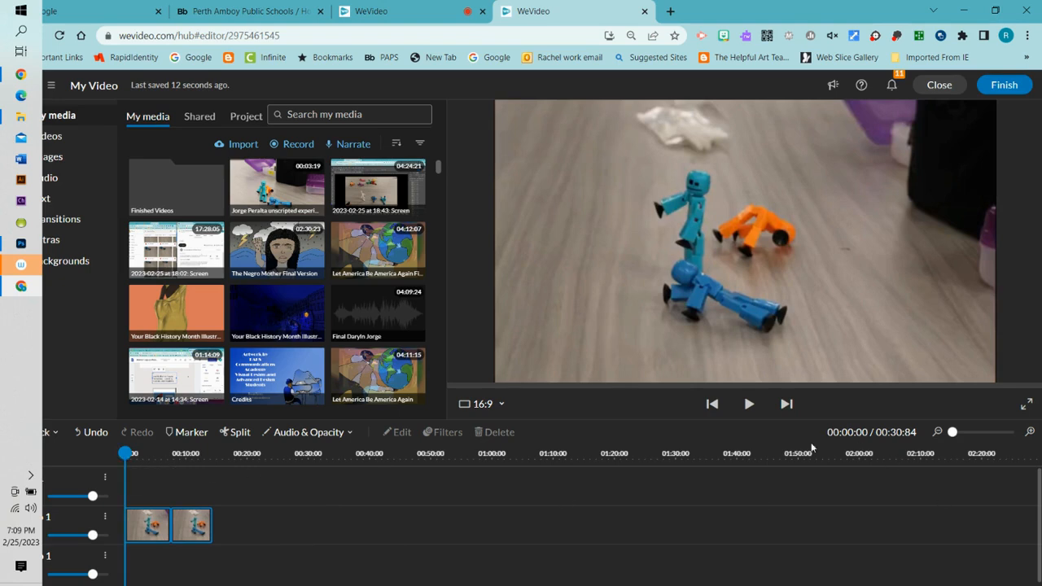
{"action": "left_click", "coordinate": [749, 403]}
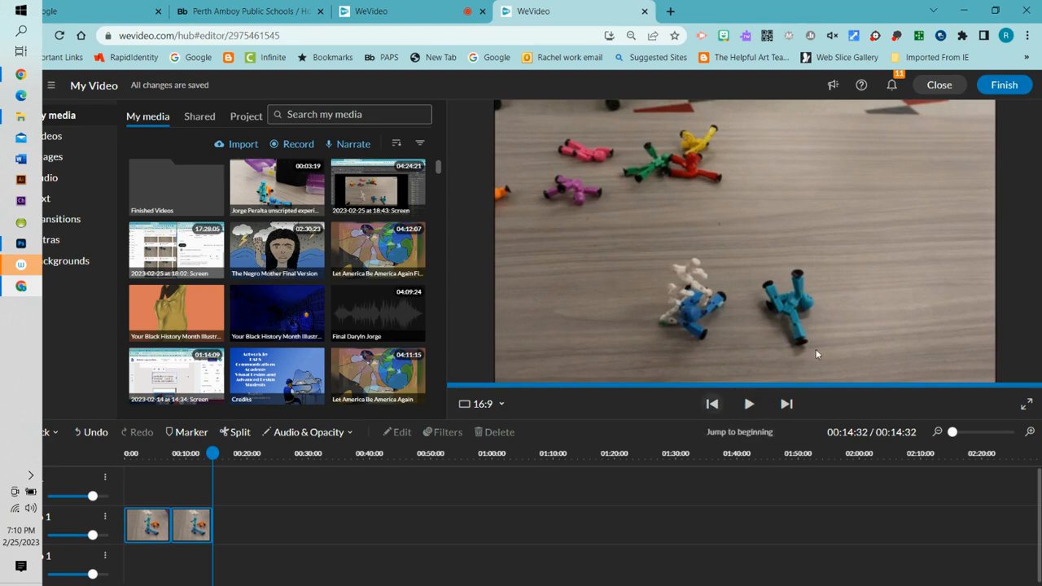
- Import IMG_1123 from the Downloads stop-motion photos folder into the media library
{"action": "left_click", "coordinate": [218, 145]}
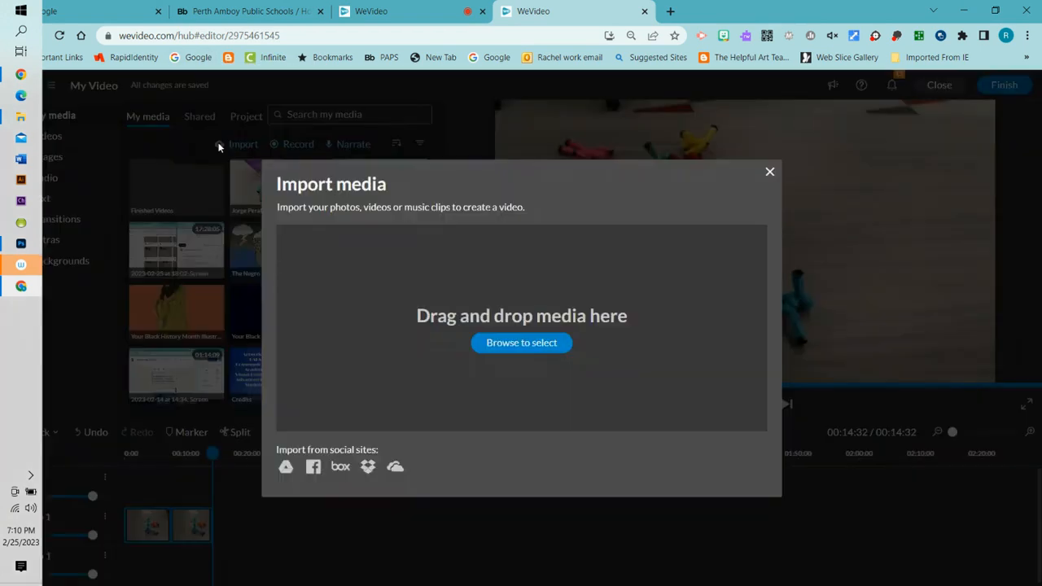
{"action": "left_click", "coordinate": [515, 343]}
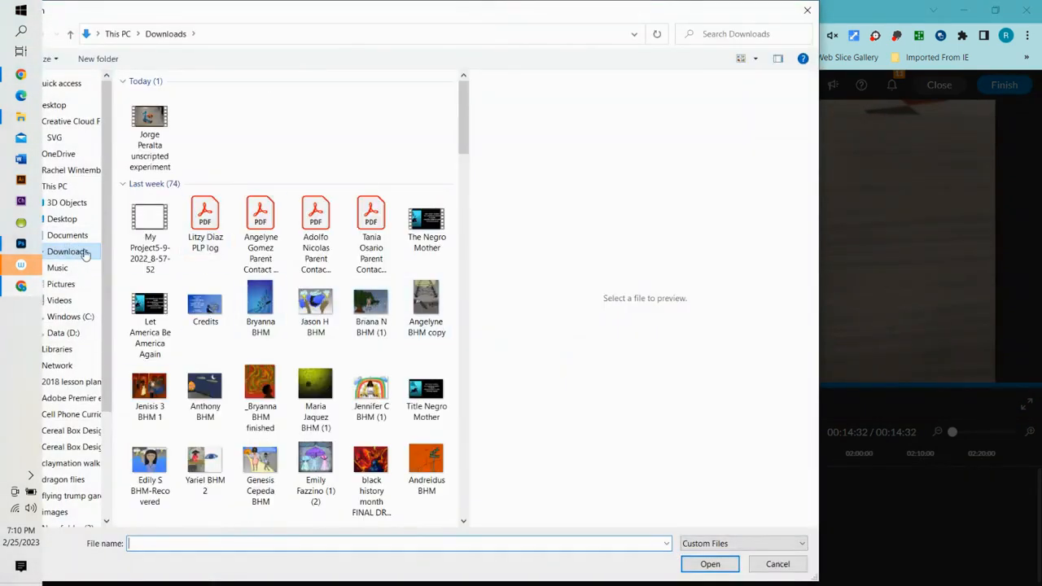
{"action": "scroll", "coordinate": [267, 290], "scroll_direction": "down", "scroll_amount": 6}
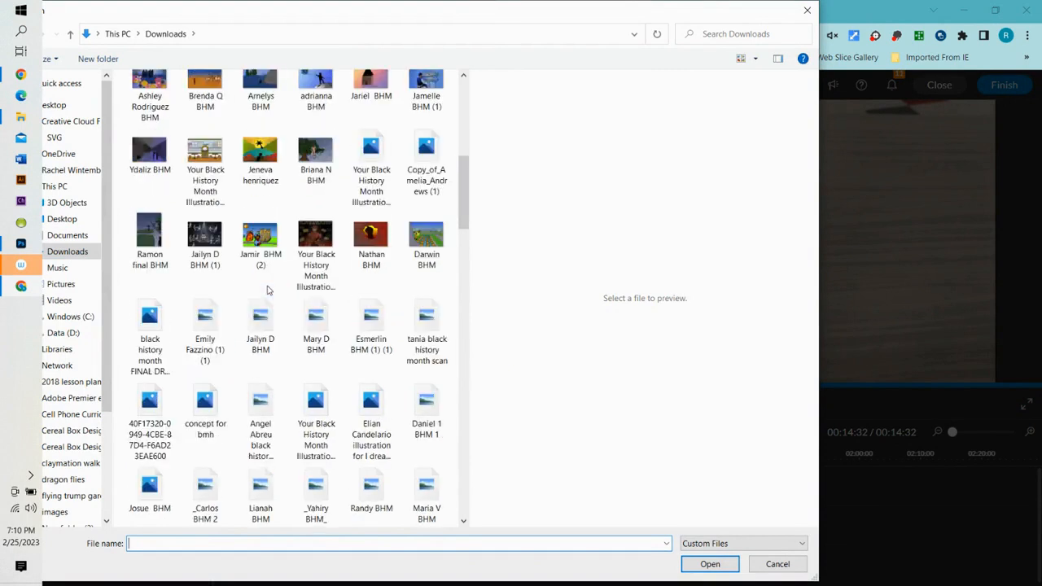
{"action": "scroll", "coordinate": [267, 290], "scroll_direction": "down", "scroll_amount": 10}
{"action": "scroll", "coordinate": [267, 291], "scroll_direction": "up", "scroll_amount": 5}
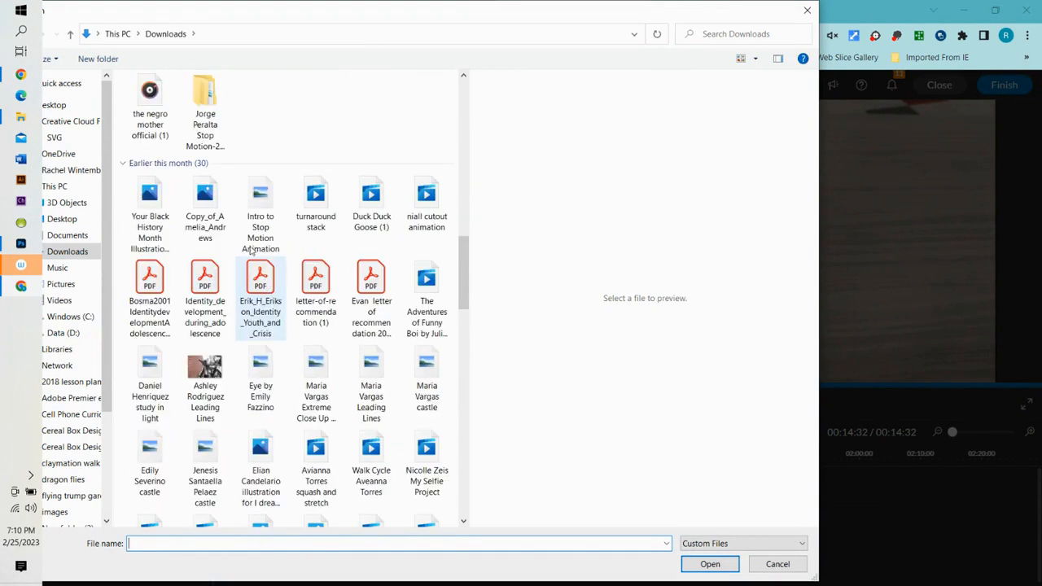
{"action": "double_click", "coordinate": [203, 102]}
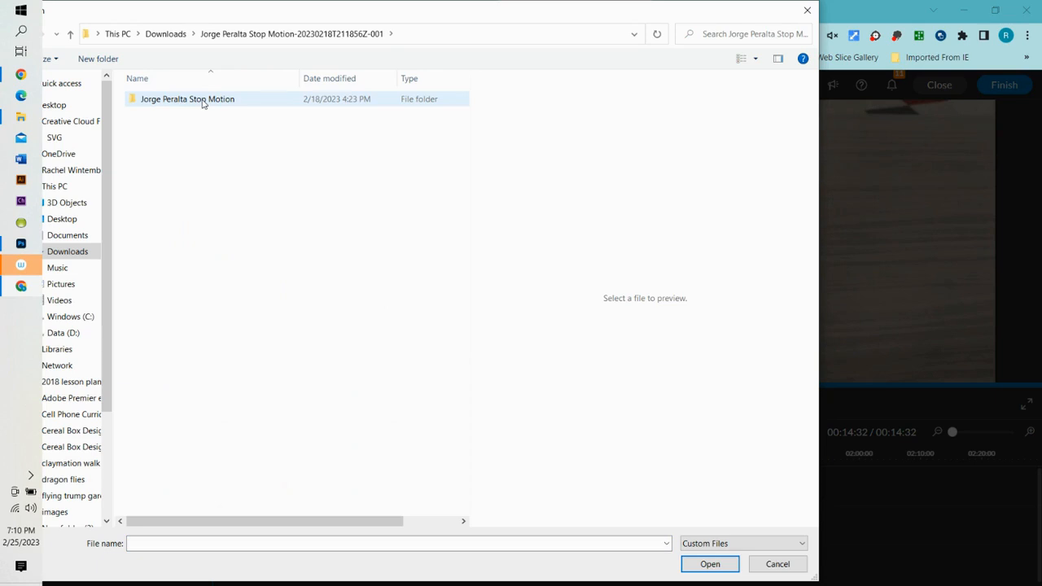
{"action": "double_click", "coordinate": [204, 99]}
{"action": "scroll", "coordinate": [402, 318], "scroll_direction": "down", "scroll_amount": 15}
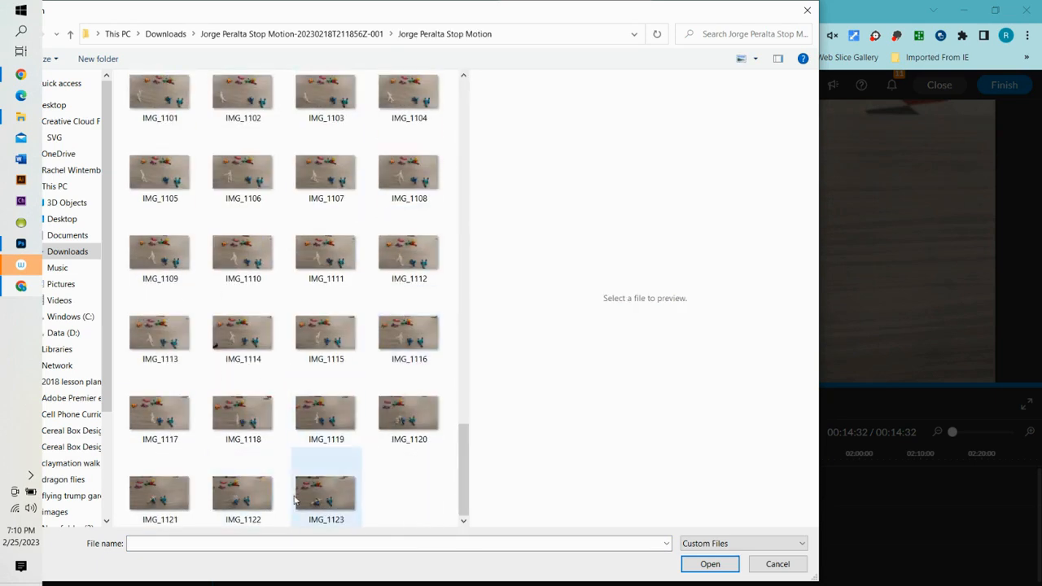
{"action": "left_click", "coordinate": [324, 495]}
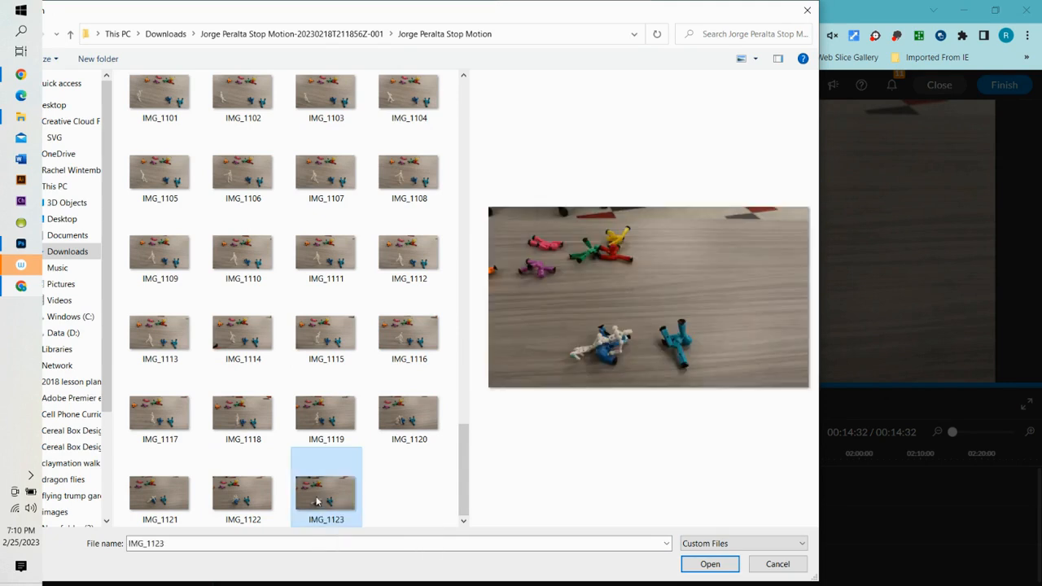
{"action": "left_click", "coordinate": [717, 568]}
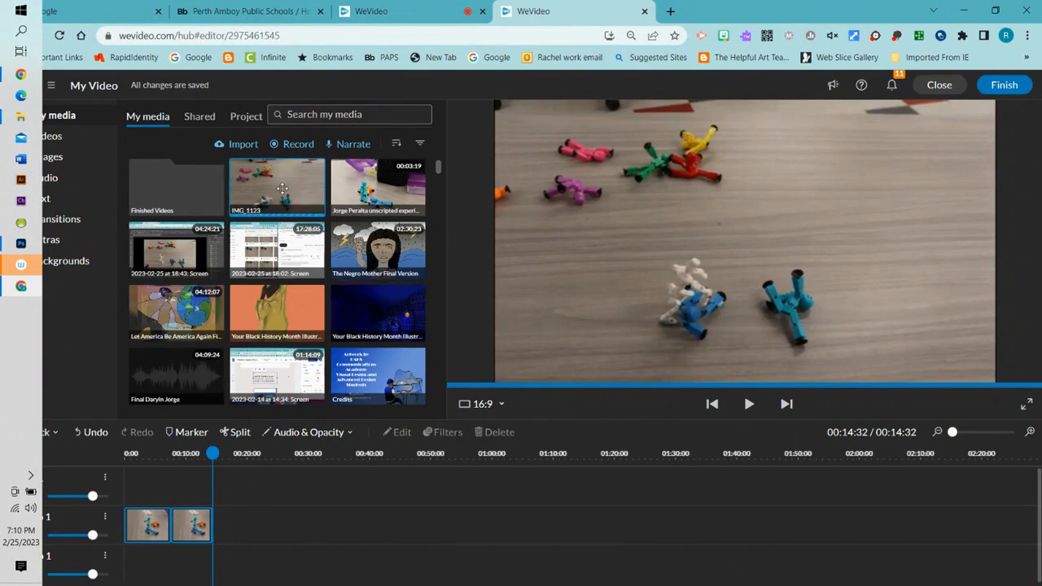
- Add IMG_1123 after the clips and animate its end position to scale 2.01 on the fallen figures
{"action": "left_click_drag", "start_coordinate": [281, 187], "coordinate": [229, 522]}
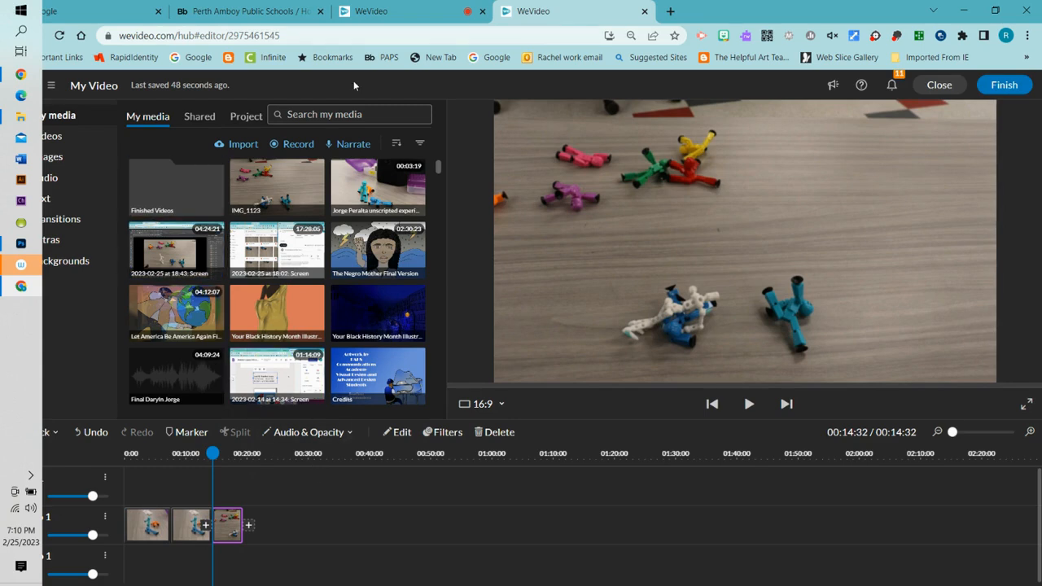
{"action": "double_click", "coordinate": [231, 531]}
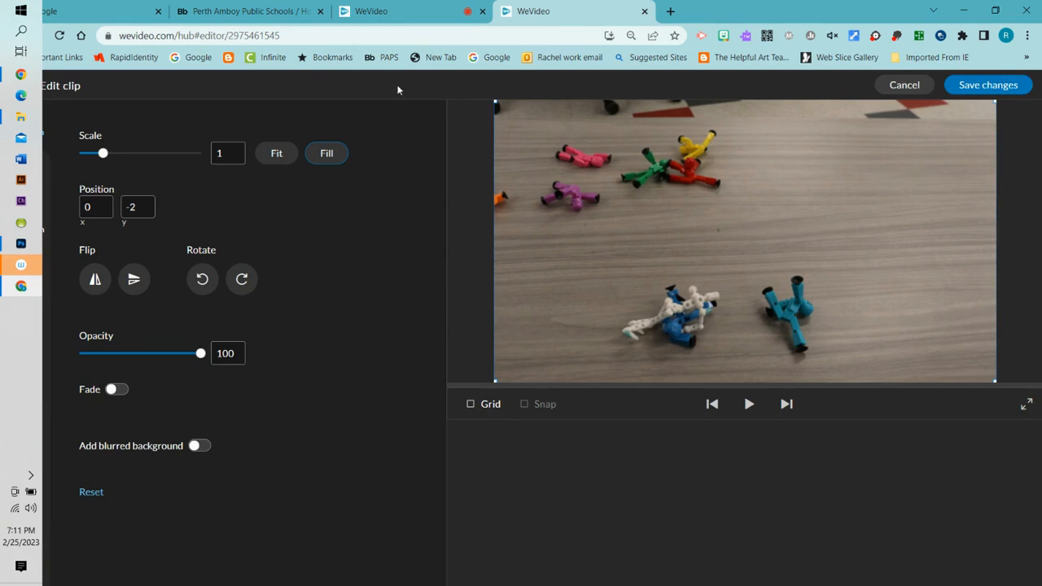
{"action": "left_click_drag", "start_coordinate": [740, 17], "coordinate": [757, 16]}
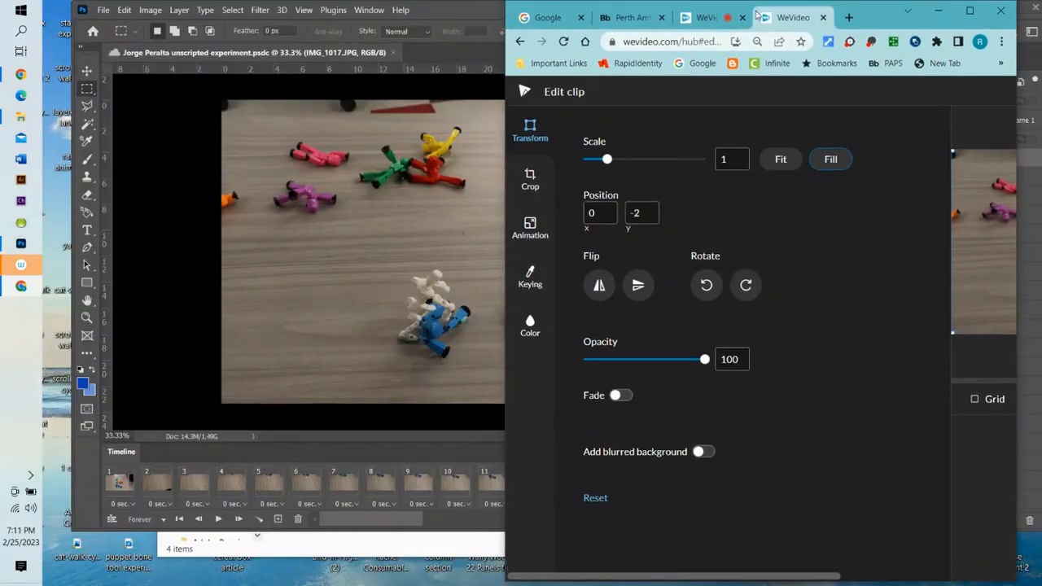
{"action": "left_click", "coordinate": [531, 226]}
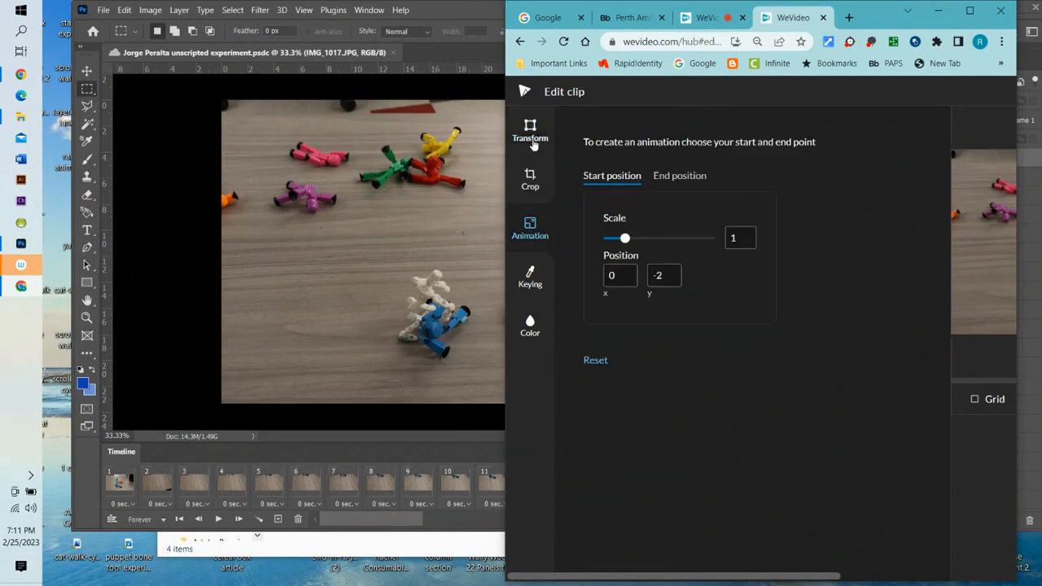
{"action": "left_click_drag", "start_coordinate": [503, 62], "coordinate": [55, 42]}
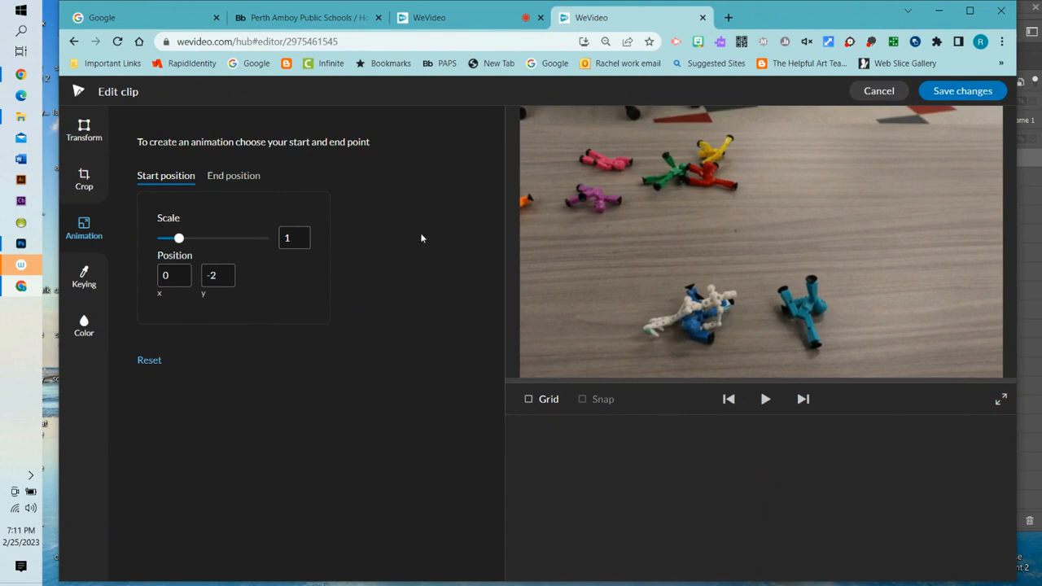
{"action": "left_click", "coordinate": [228, 178]}
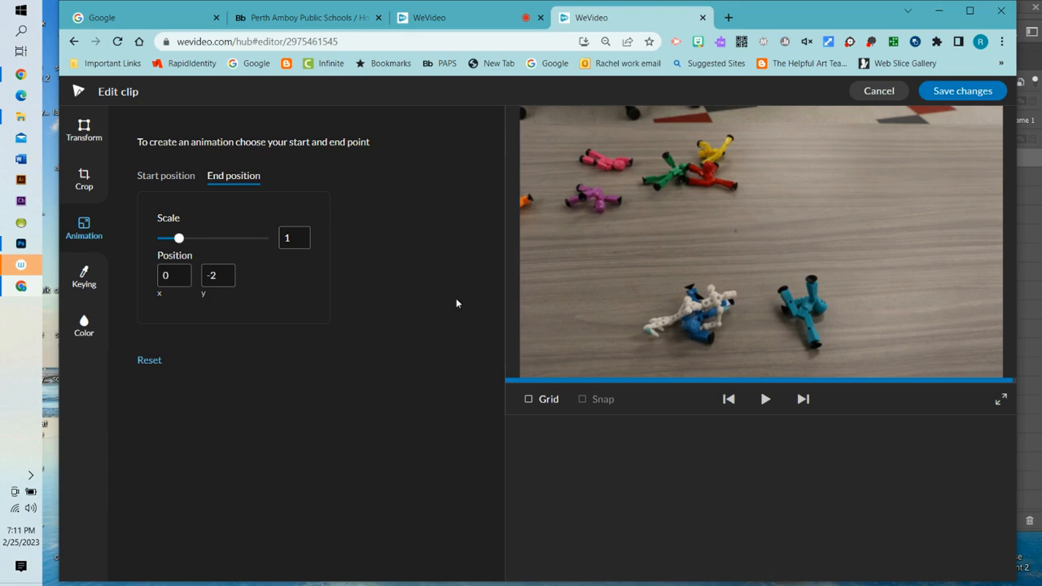
{"action": "left_click_drag", "start_coordinate": [179, 239], "coordinate": [201, 238]}
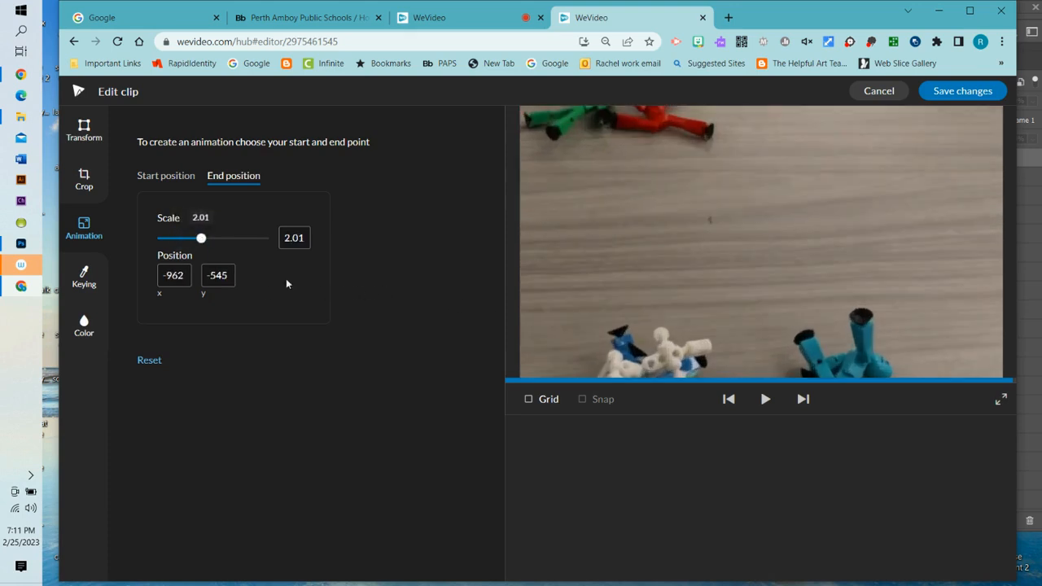
{"action": "left_click_drag", "start_coordinate": [659, 345], "coordinate": [701, 195]}
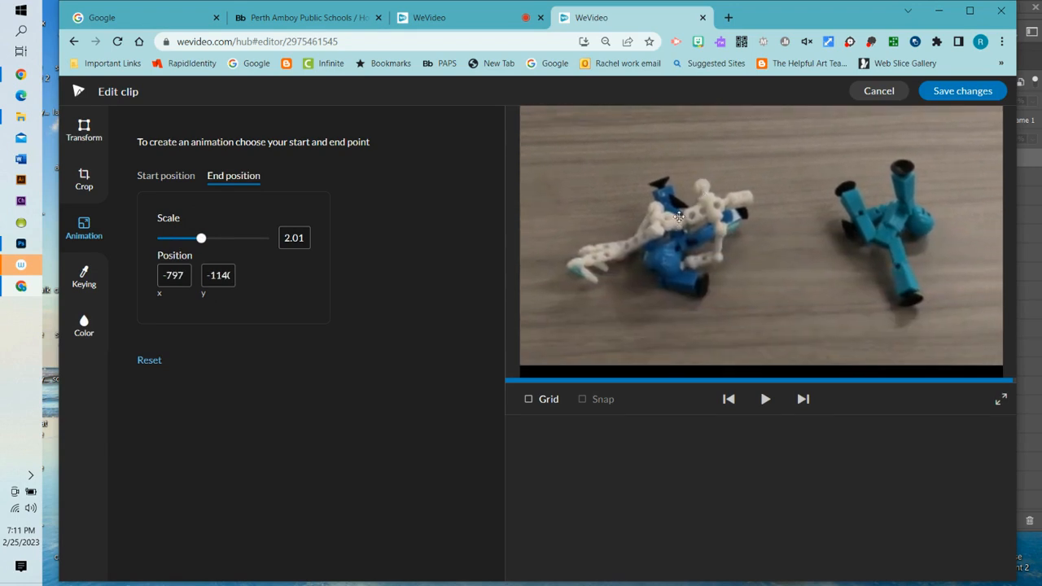
{"action": "left_click", "coordinate": [957, 91]}
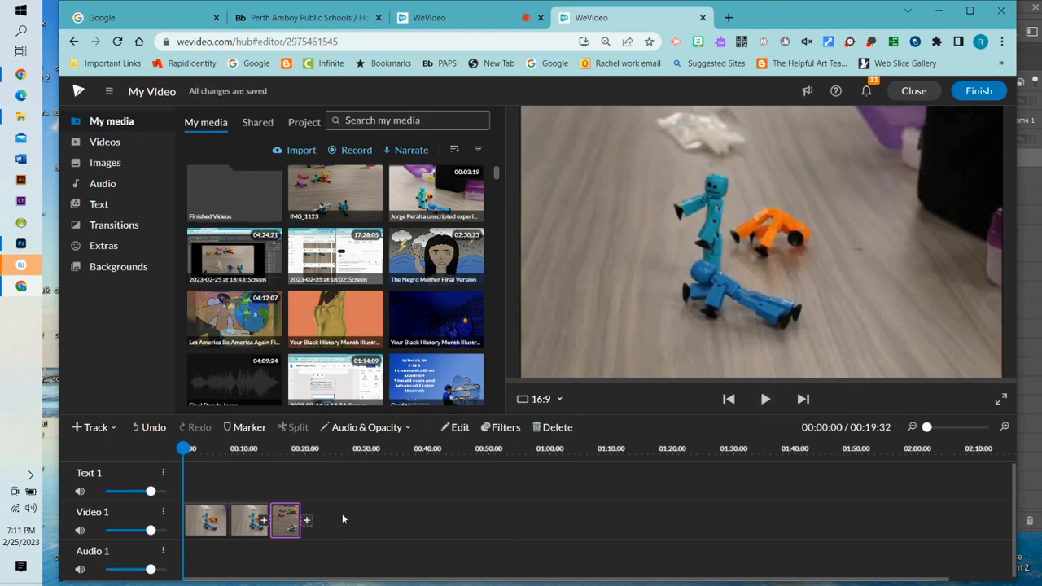
- Shift the three Video 1 clips later and return the playhead to the start
{"action": "left_click", "coordinate": [342, 518]}
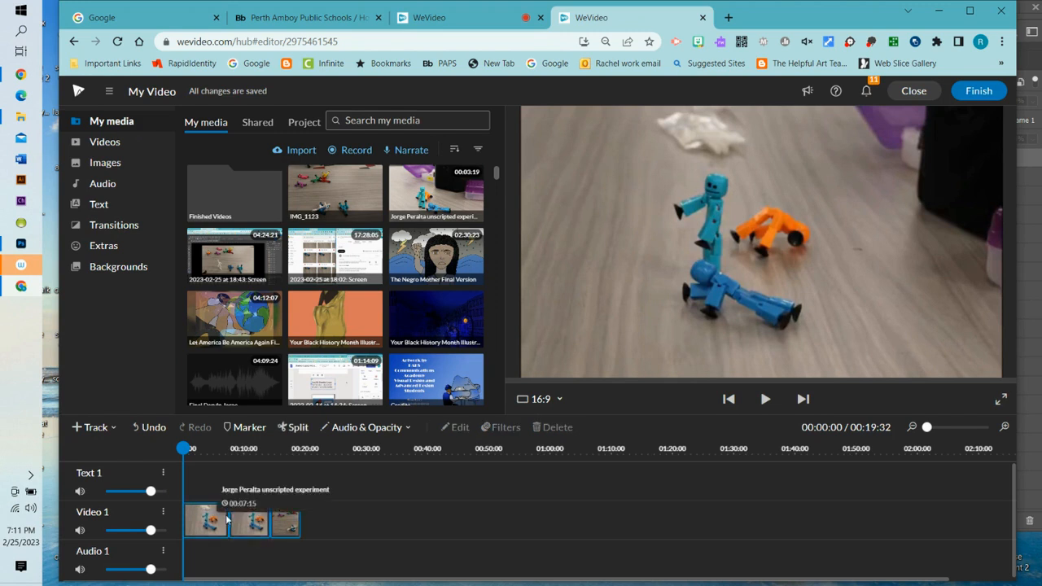
{"action": "left_click_drag", "start_coordinate": [246, 525], "coordinate": [322, 525]}
{"action": "left_click_drag", "start_coordinate": [258, 449], "coordinate": [172, 460]}
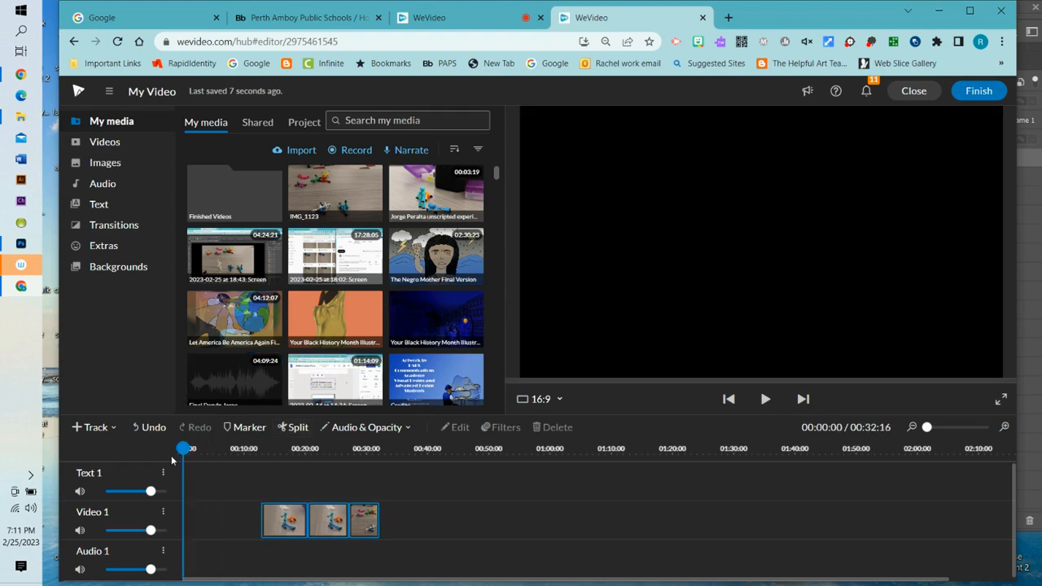
- Import the photo IMG_1017 into My media
{"action": "left_click", "coordinate": [298, 151]}
{"action": "left_click", "coordinate": [517, 348]}
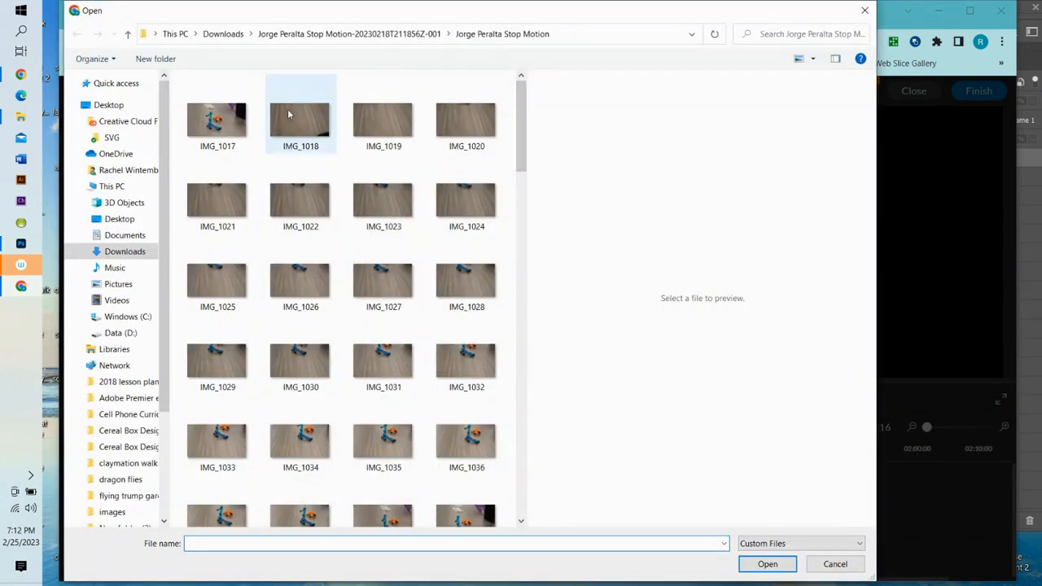
{"action": "left_click", "coordinate": [217, 130]}
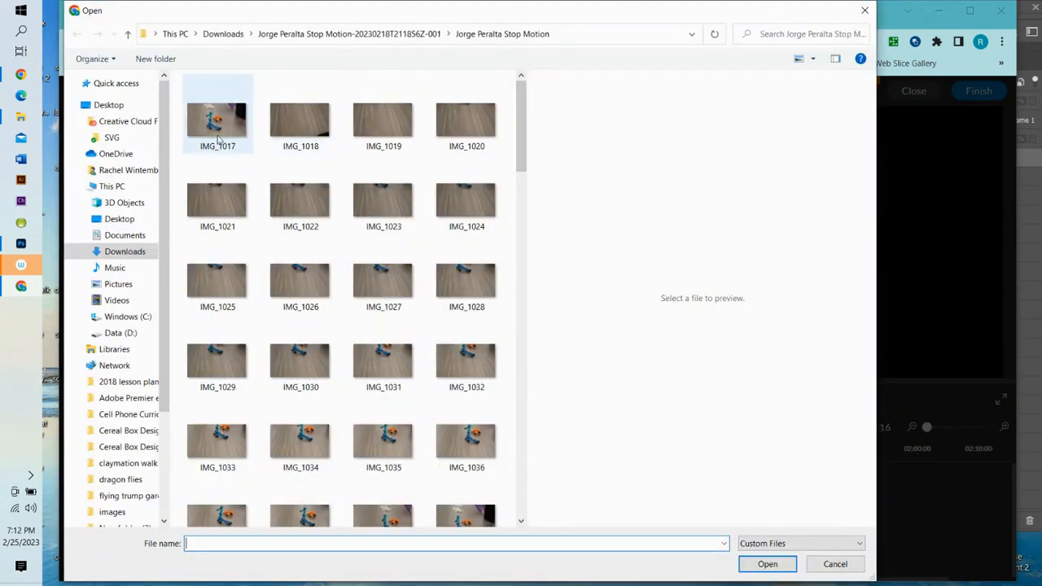
{"action": "left_click", "coordinate": [762, 563]}
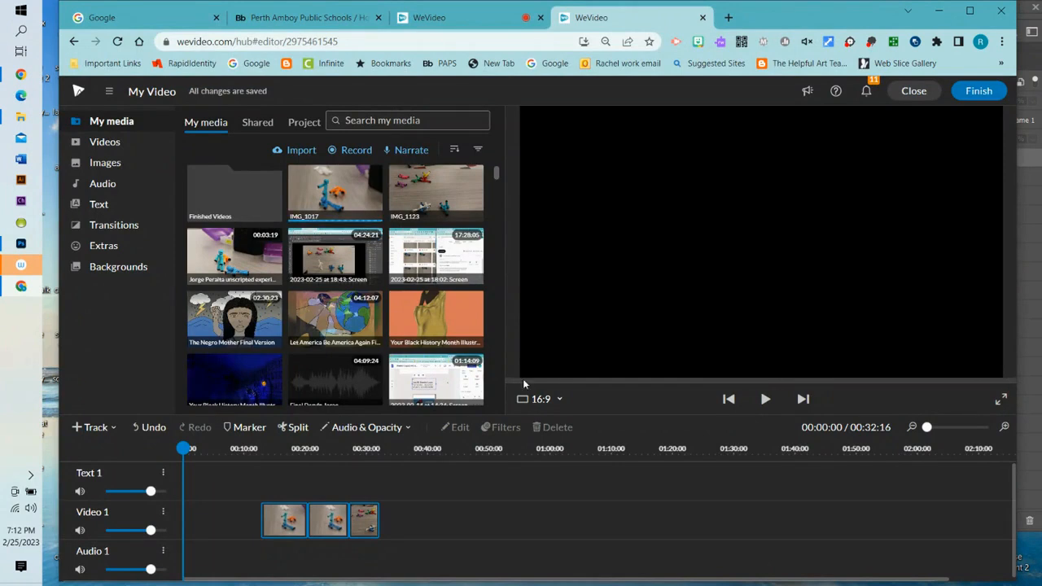
- Place IMG_1017 at the start of Video 1 and look over its zoom animation settings
{"action": "left_click_drag", "start_coordinate": [338, 195], "coordinate": [197, 511]}
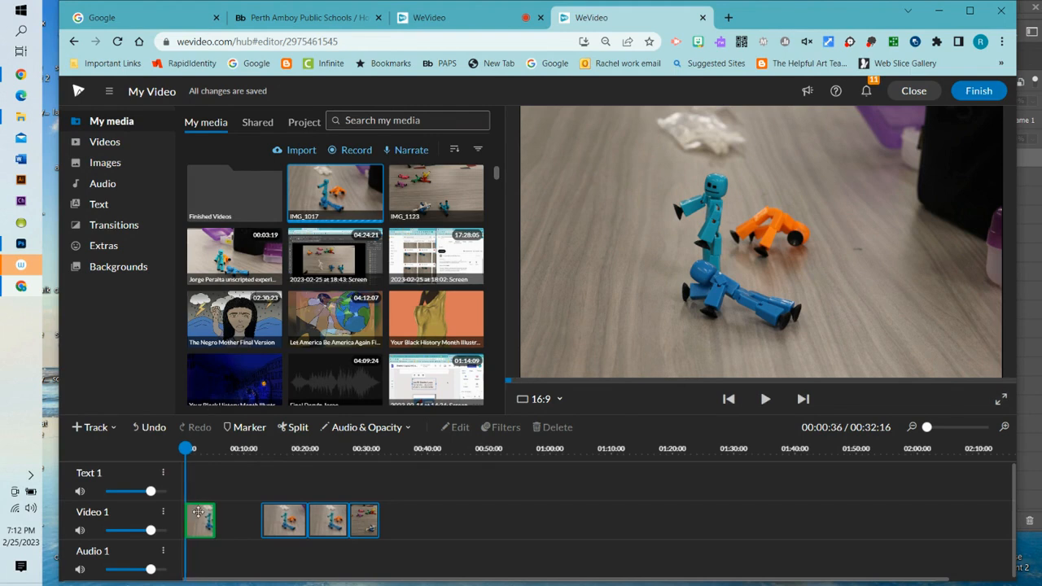
{"action": "left_click", "coordinate": [198, 511]}
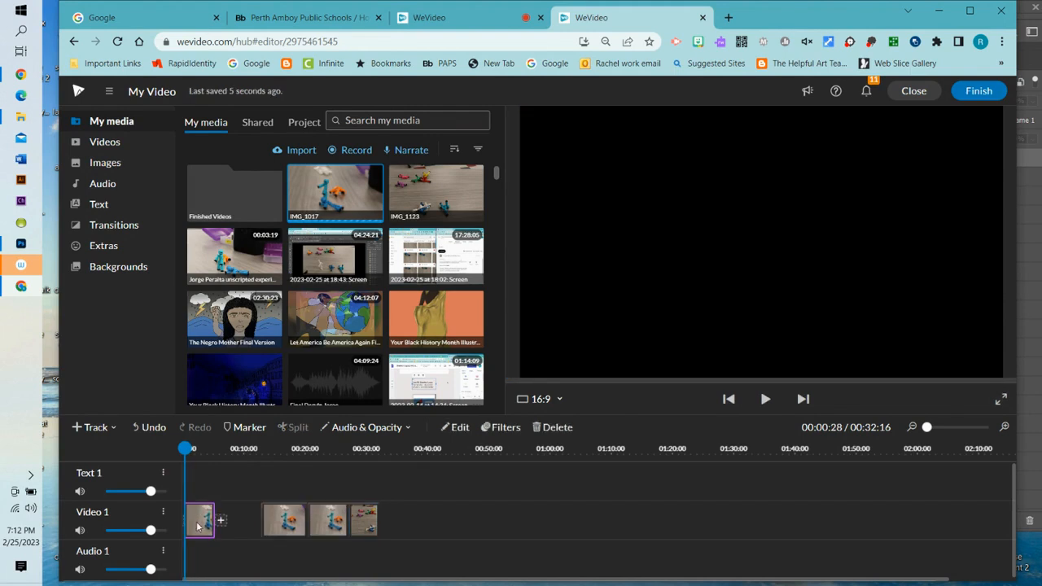
{"action": "double_click", "coordinate": [198, 525]}
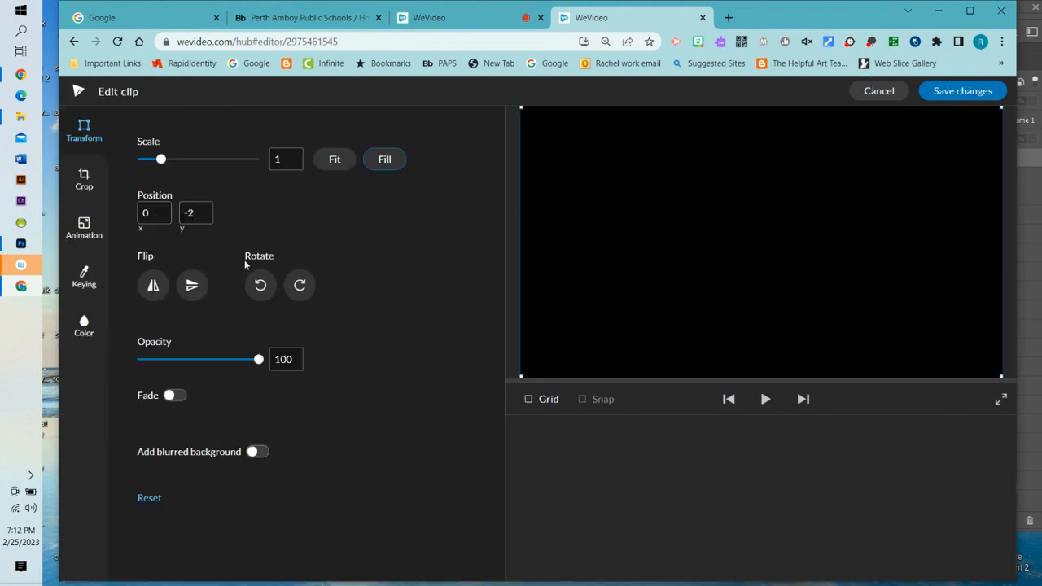
{"action": "left_click", "coordinate": [84, 225]}
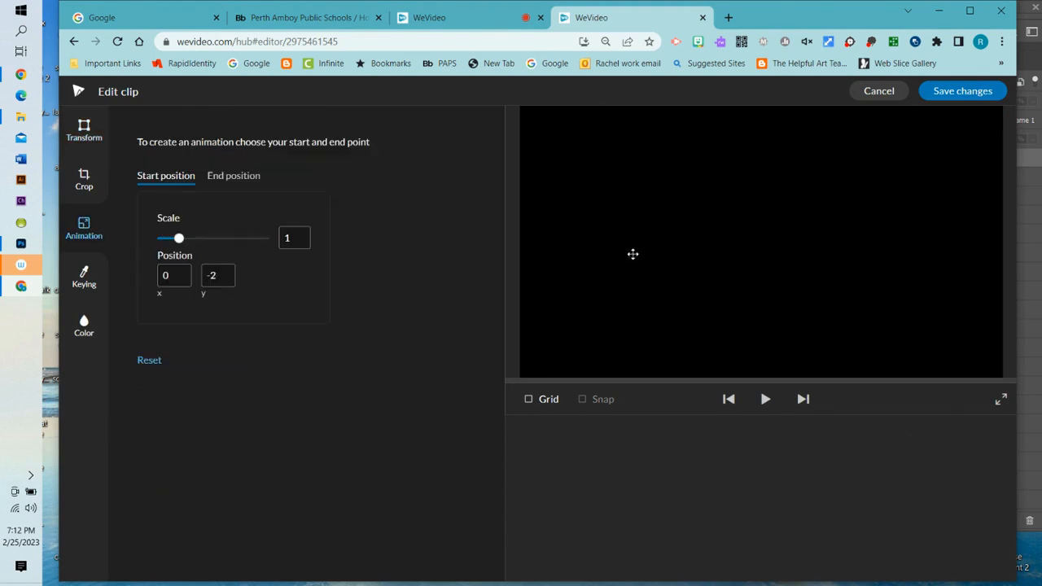
{"action": "left_click", "coordinate": [881, 93]}
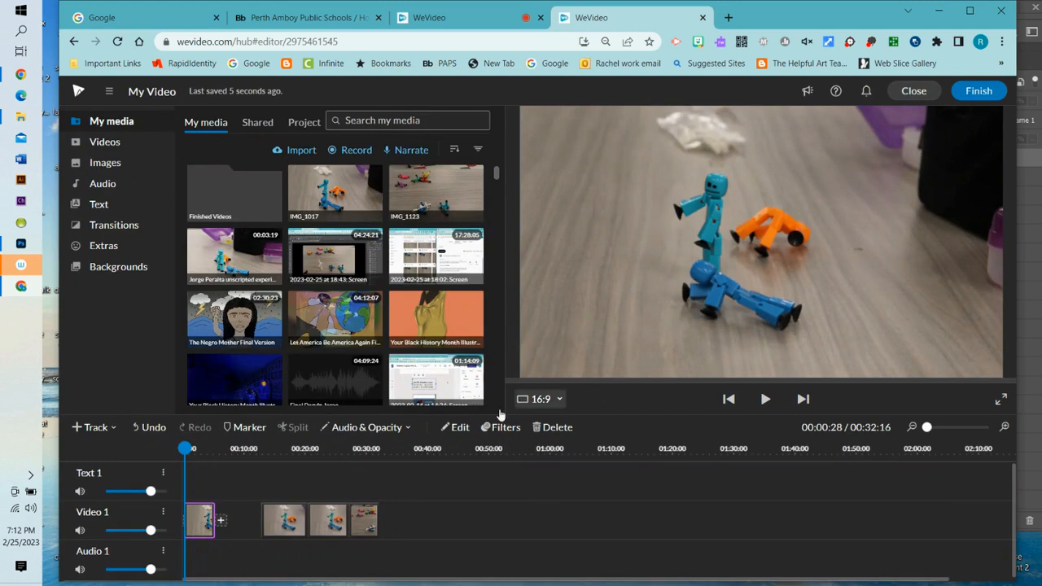
- Animate IMG_1017's end position to scale 3.27, framed on the blue and orange figures
{"action": "left_click_drag", "start_coordinate": [186, 458], "coordinate": [194, 458]}
{"action": "left_click", "coordinate": [196, 517]}
{"action": "double_click", "coordinate": [196, 519]}
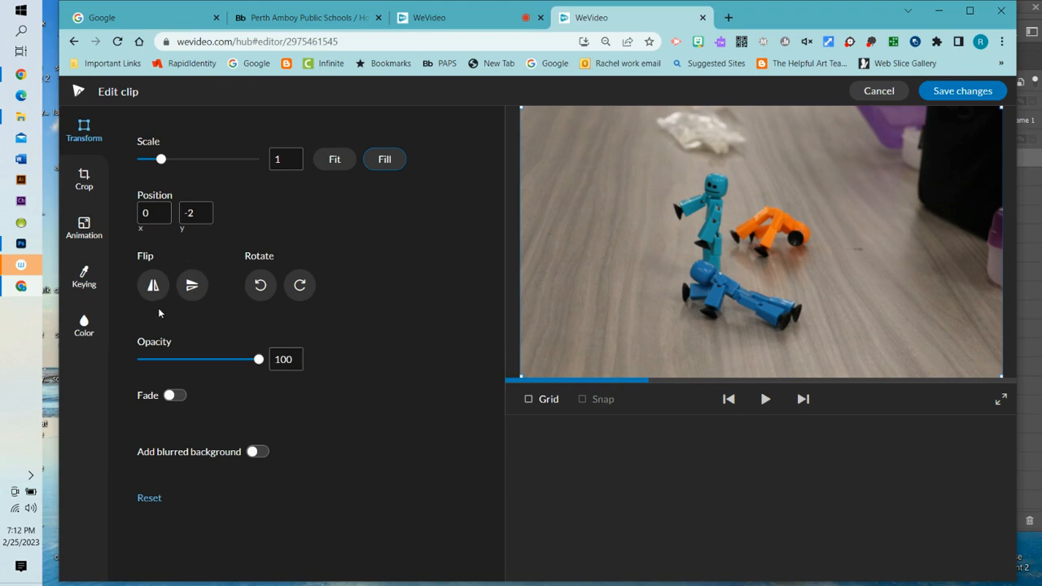
{"action": "left_click", "coordinate": [86, 223]}
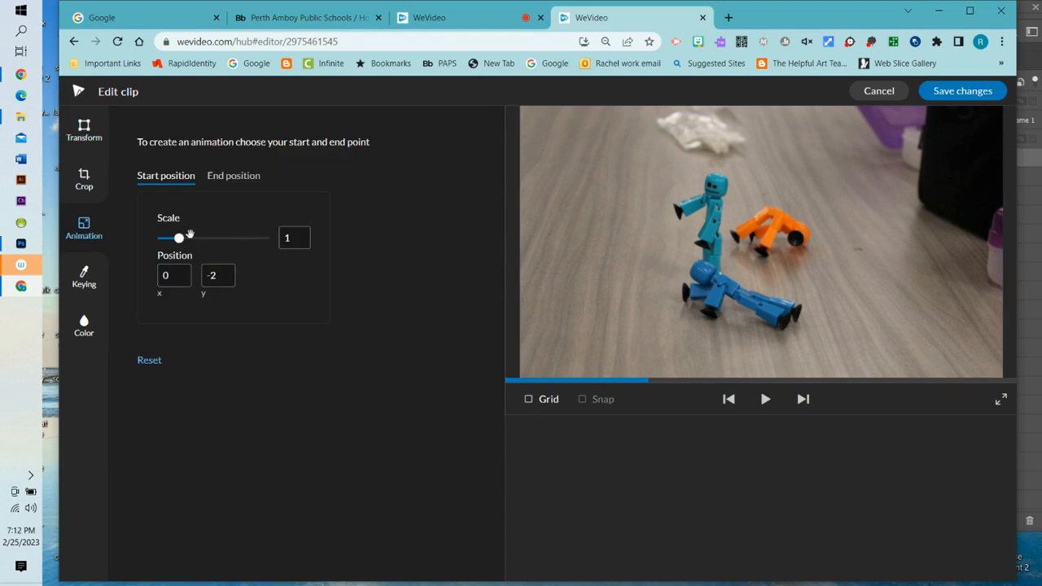
{"action": "left_click", "coordinate": [234, 175]}
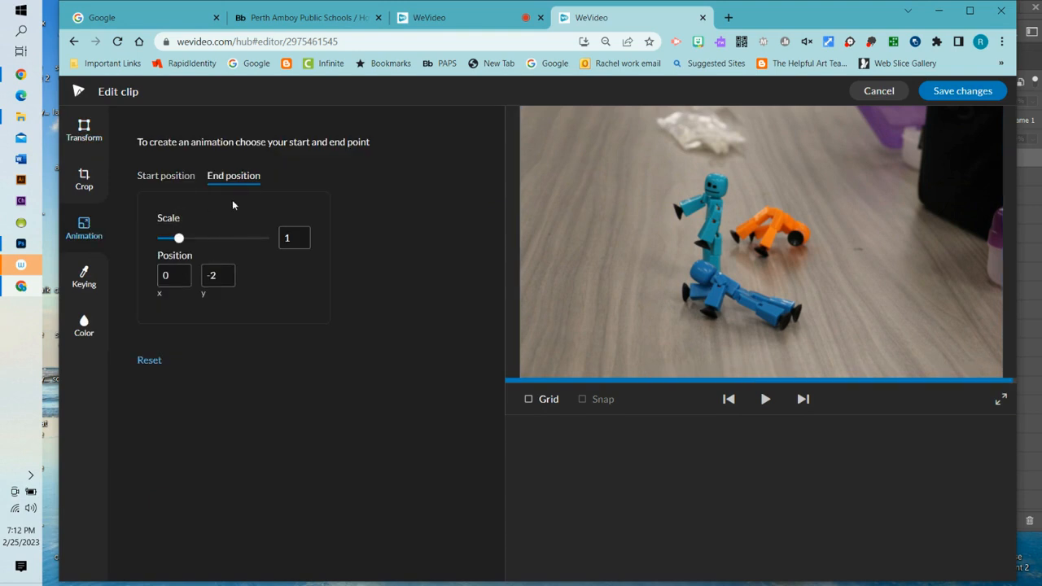
{"action": "left_click_drag", "start_coordinate": [184, 239], "coordinate": [193, 239]}
{"action": "left_click_drag", "start_coordinate": [684, 306], "coordinate": [684, 281]}
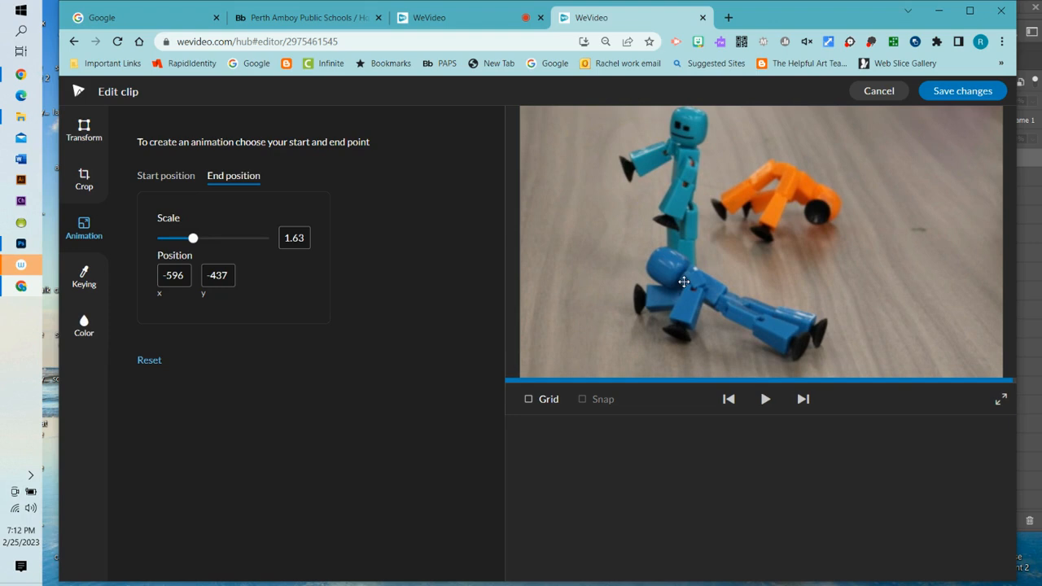
{"action": "mouse_move", "coordinate": [192, 240]}
{"action": "left_click_drag", "start_coordinate": [192, 239], "coordinate": [230, 238]}
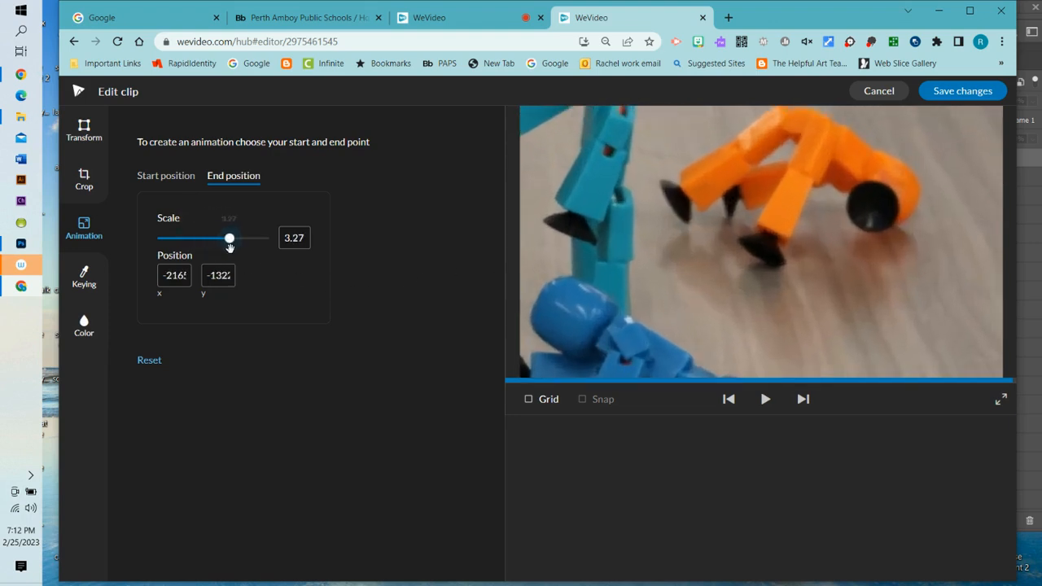
{"action": "left_click_drag", "start_coordinate": [584, 217], "coordinate": [660, 340]}
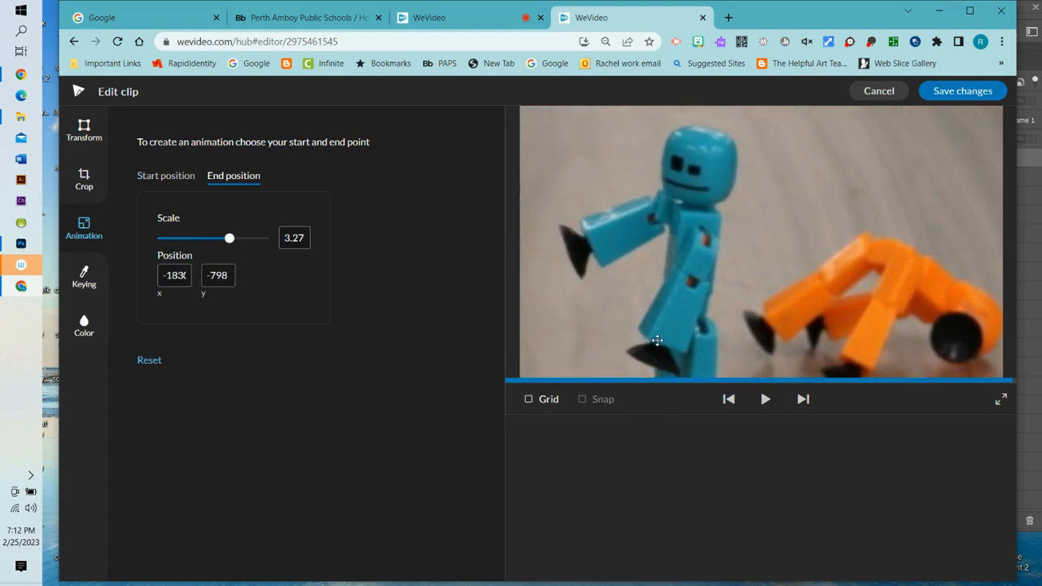
{"action": "left_click", "coordinate": [960, 95]}
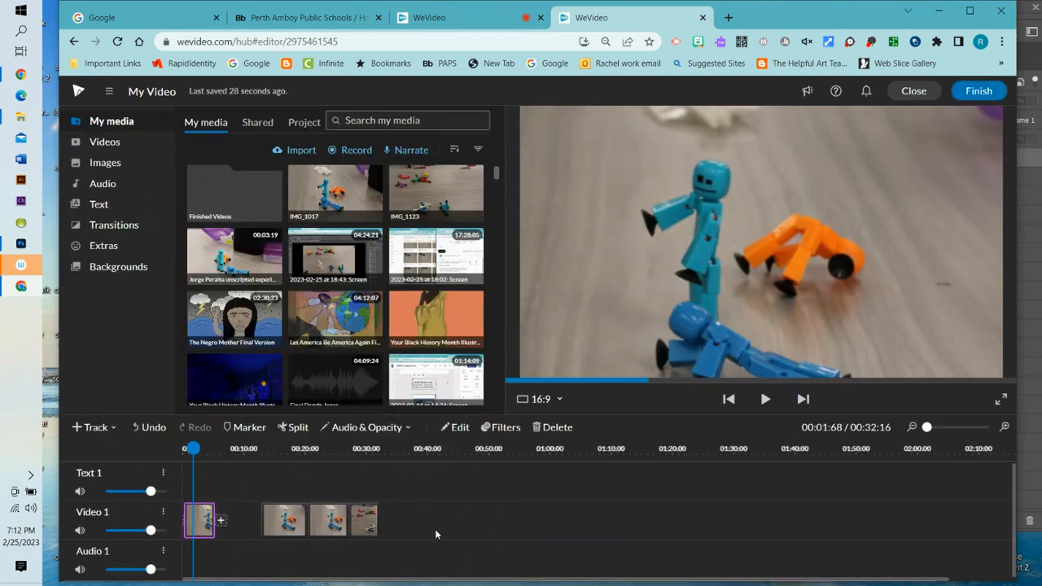
- Close the gaps between the three clips following the first clip
{"action": "left_click_drag", "start_coordinate": [441, 517], "coordinate": [192, 494]}
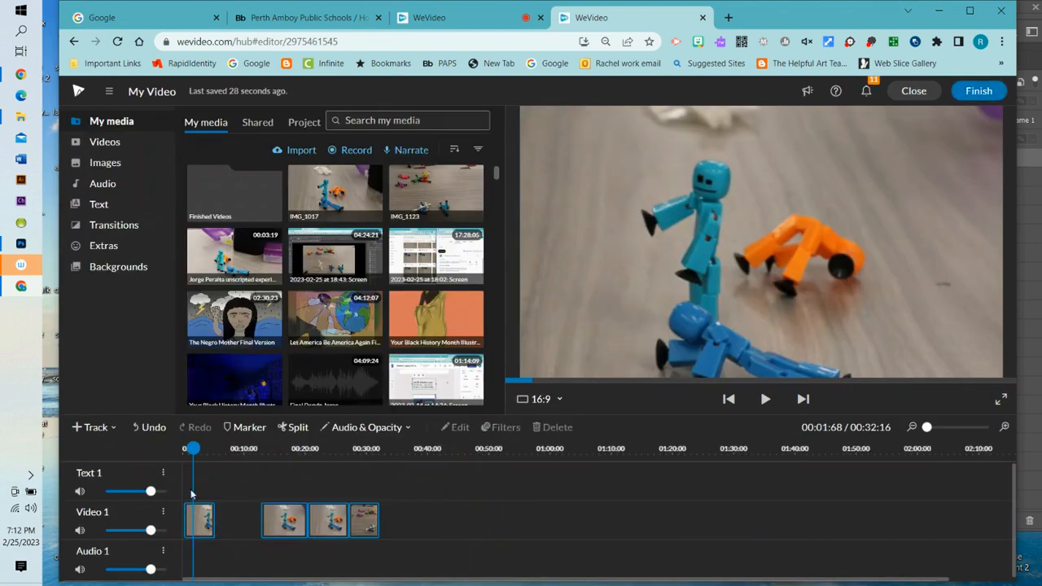
{"action": "right_click", "coordinate": [265, 522]}
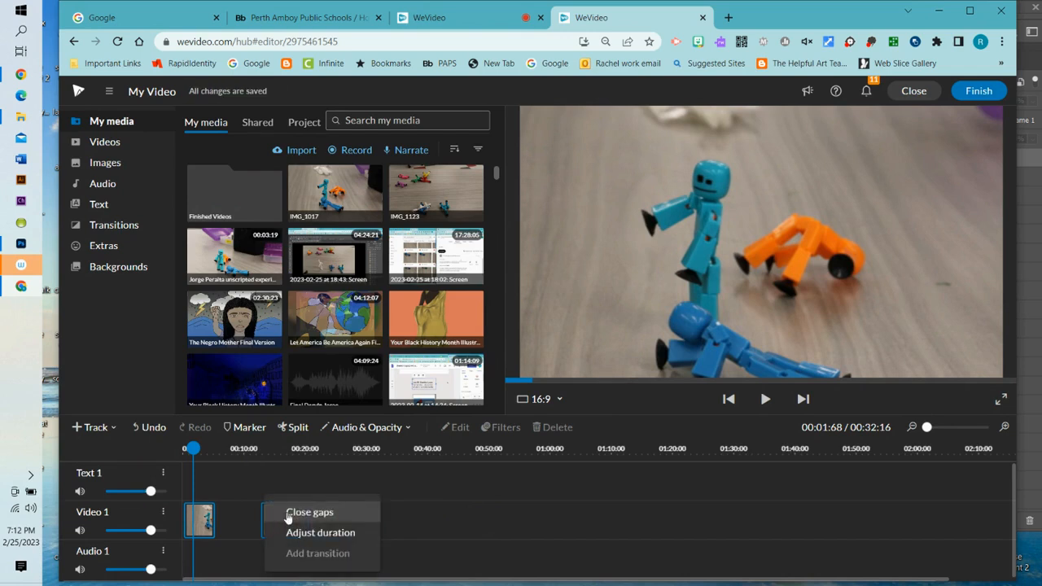
{"action": "left_click", "coordinate": [286, 510]}
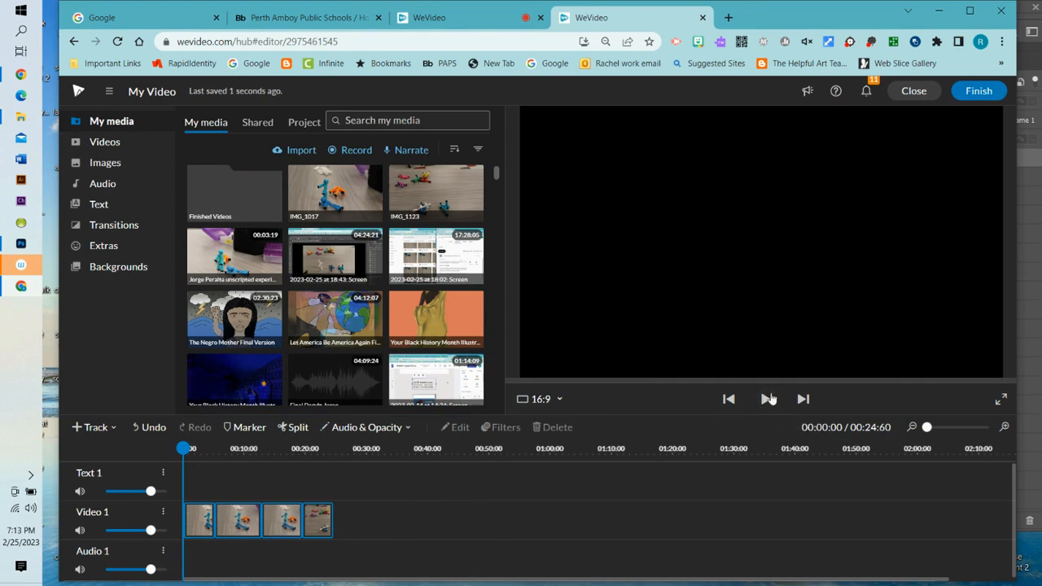
- Preview the assembled sequence, then shift the three later clips rightward
{"action": "left_click", "coordinate": [765, 401]}
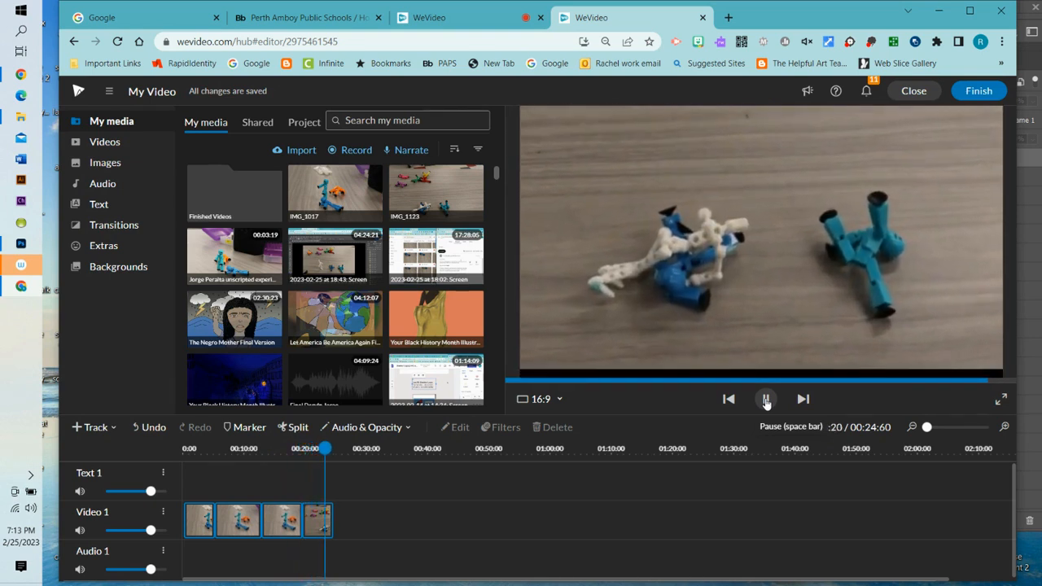
{"action": "left_click_drag", "start_coordinate": [335, 449], "coordinate": [220, 460]}
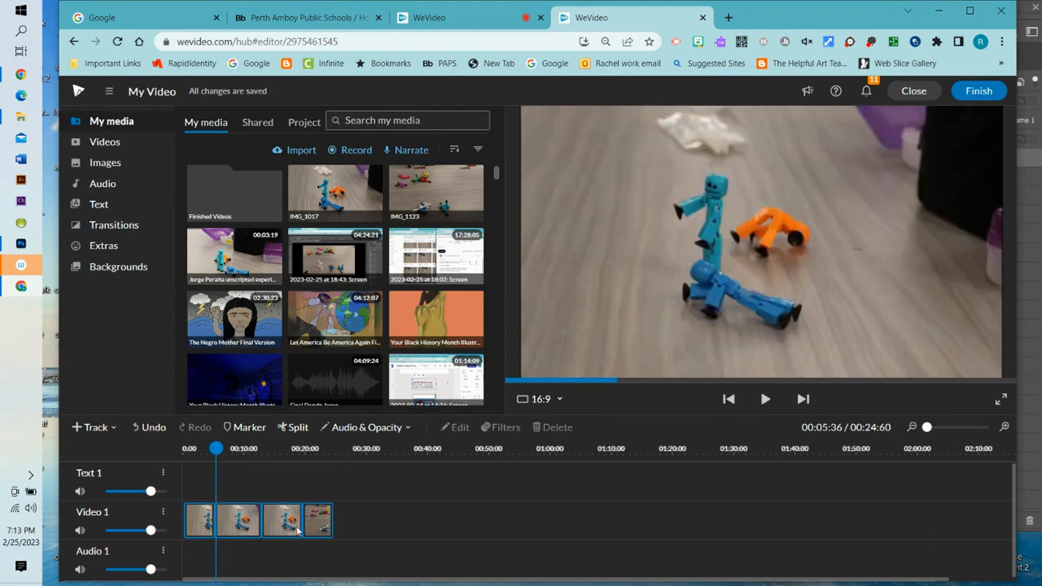
{"action": "left_click_drag", "start_coordinate": [249, 519], "coordinate": [303, 521]}
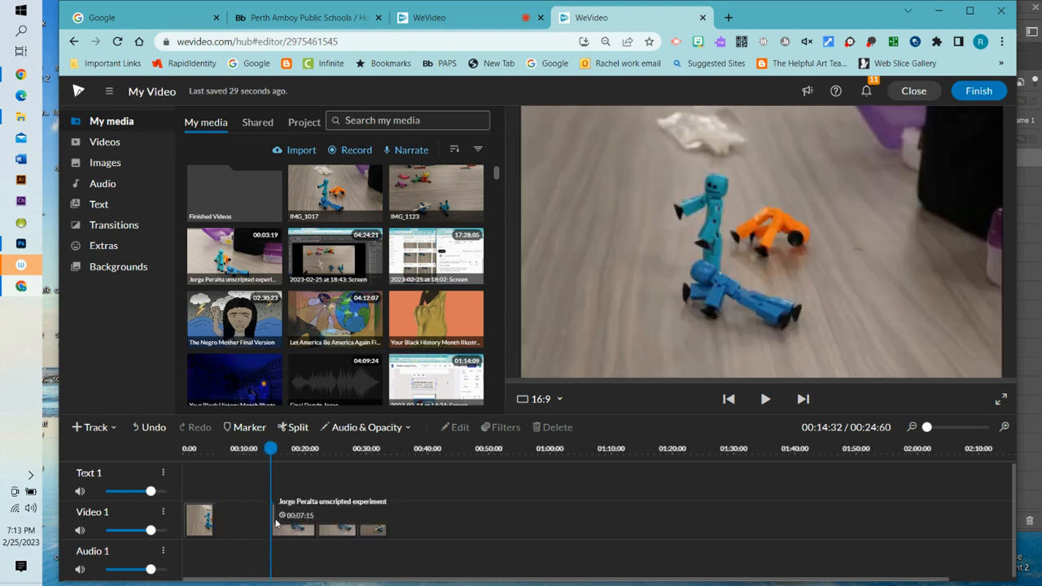
- Trim the beginning of the first moved stop-motion clip
{"action": "left_click", "coordinate": [274, 519]}
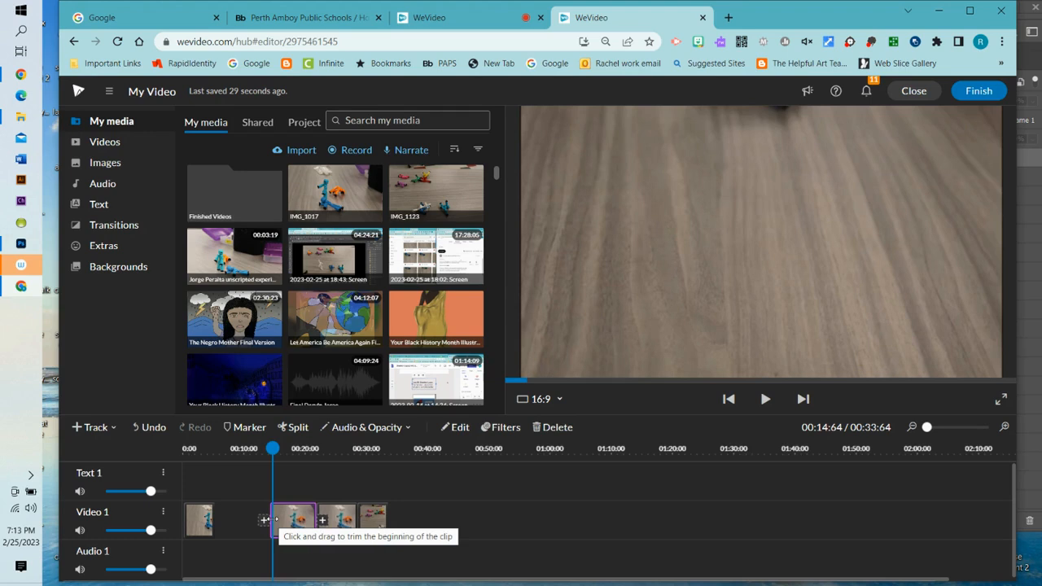
{"action": "left_click_drag", "start_coordinate": [265, 519], "coordinate": [267, 519]}
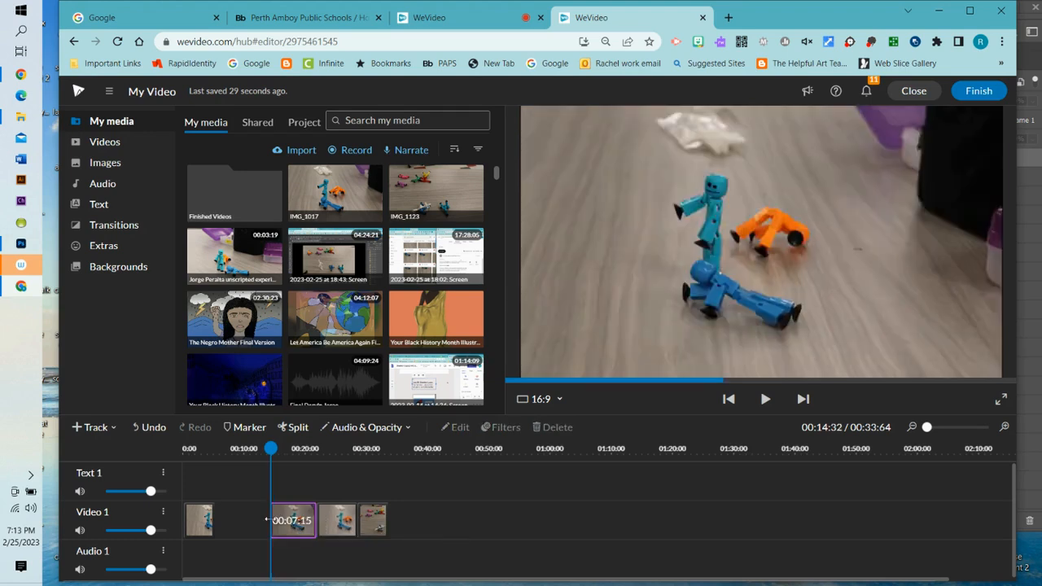
{"action": "left_click_drag", "start_coordinate": [270, 521], "coordinate": [270, 522]}
{"action": "left_click_drag", "start_coordinate": [269, 524], "coordinate": [264, 521]}
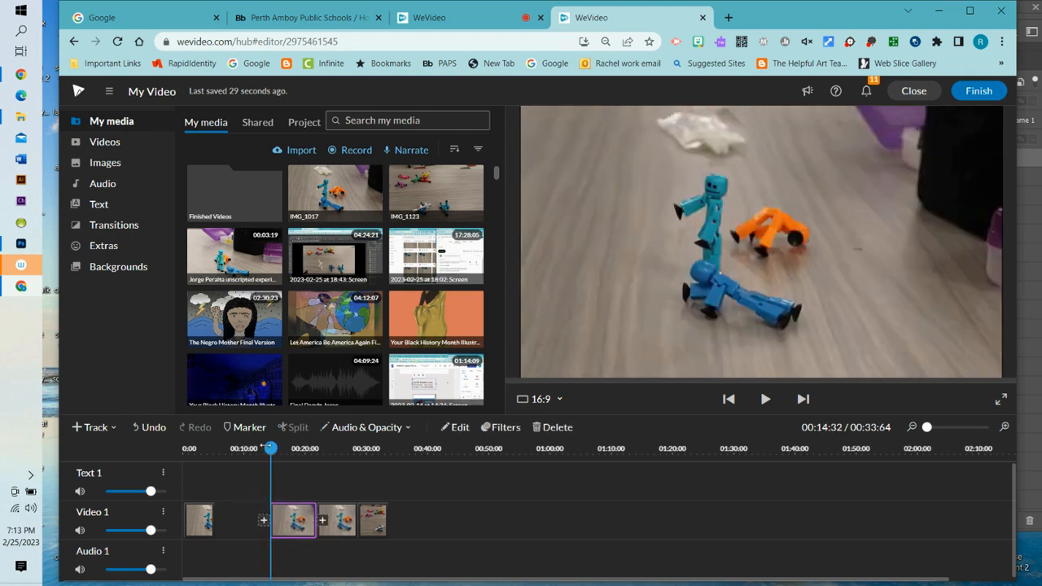
{"action": "left_click", "coordinate": [418, 533]}
- Move the three clips right, drop in a media item, and delete the tiny stray clip near 11 seconds
{"action": "left_click_drag", "start_coordinate": [300, 516], "coordinate": [446, 518]}
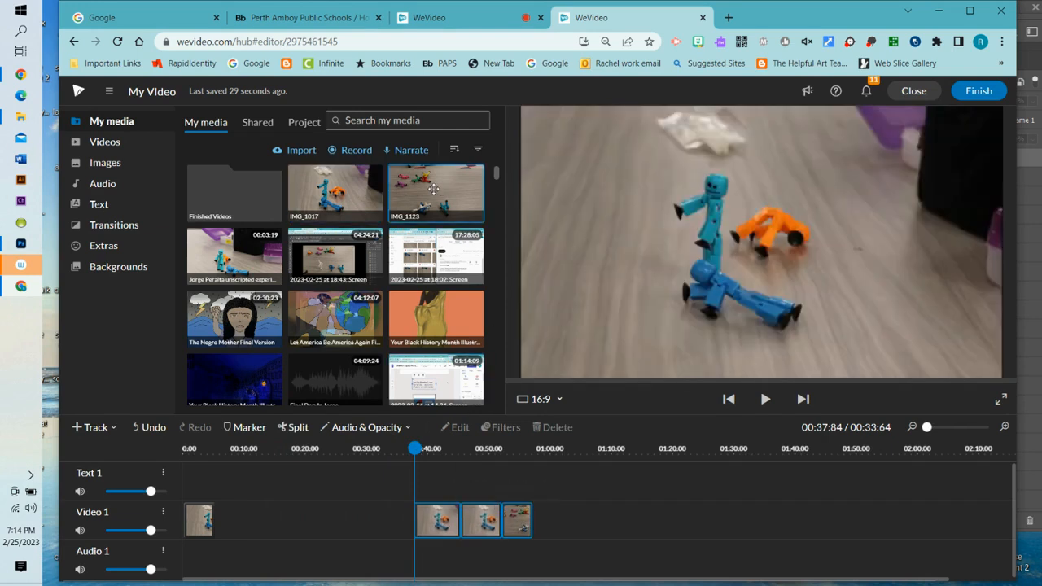
{"action": "left_click_drag", "start_coordinate": [419, 189], "coordinate": [255, 529]}
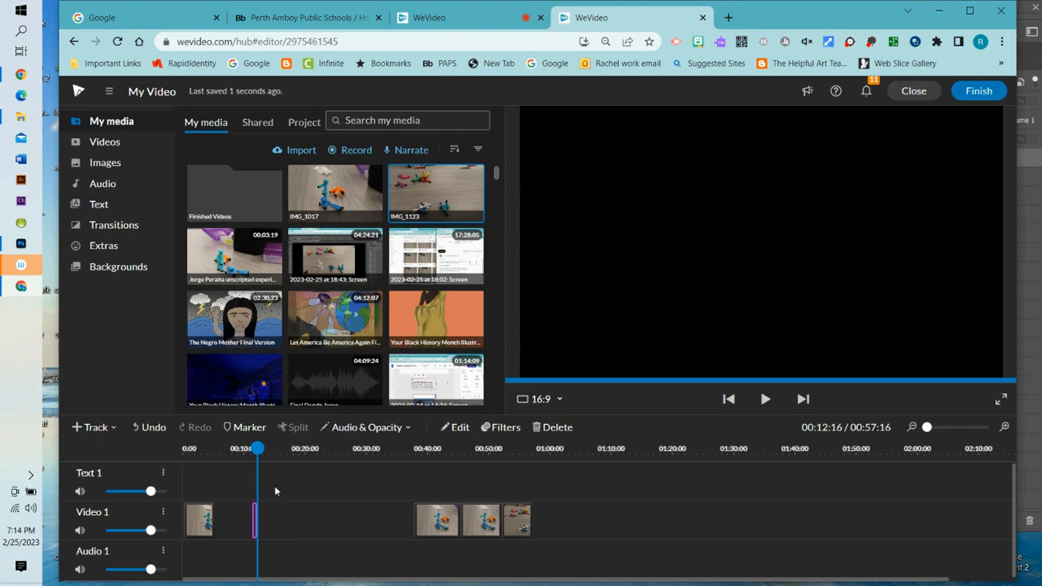
{"action": "left_click_drag", "start_coordinate": [257, 450], "coordinate": [253, 476]}
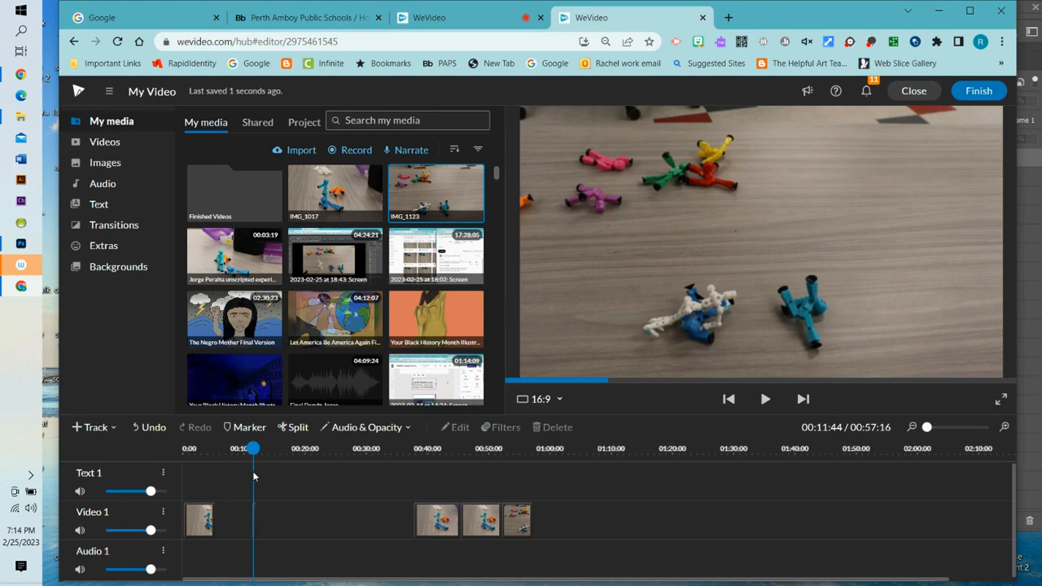
{"action": "left_click", "coordinate": [253, 517]}
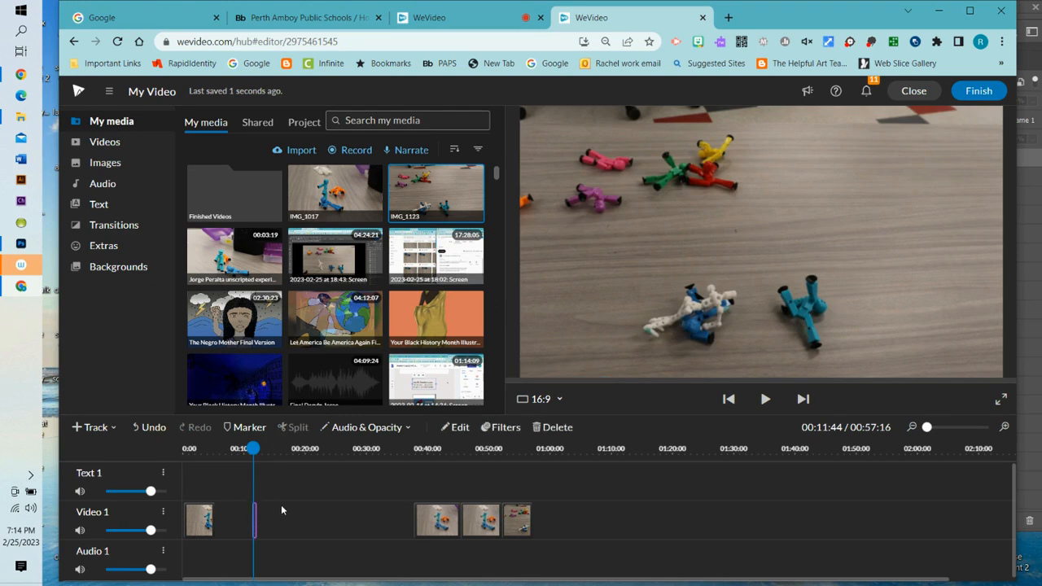
{"action": "key", "text": "Delete"}
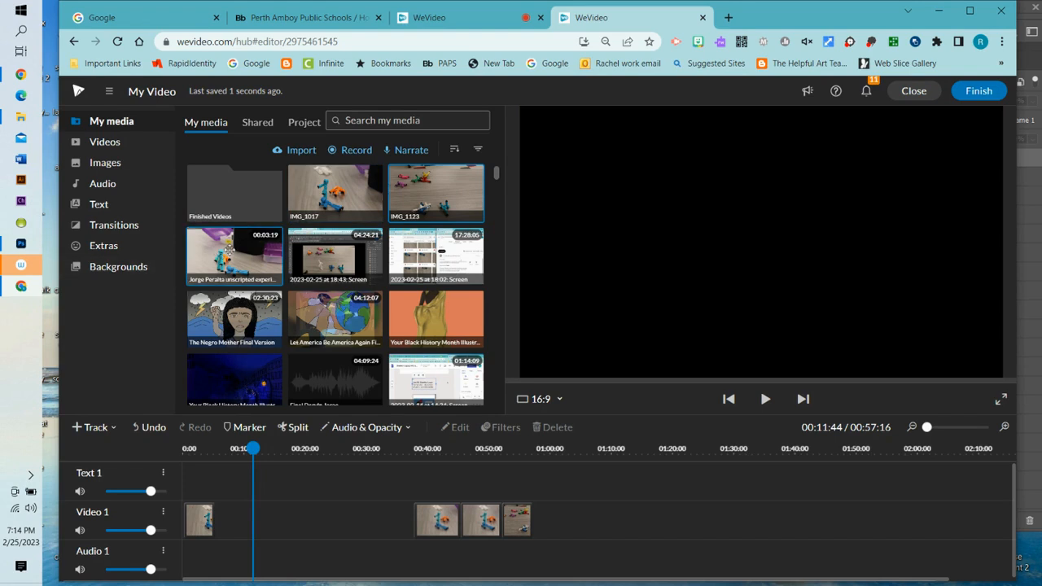
- Add the unscripted experiment video at the playhead and close all gaps on Video 1
{"action": "left_click_drag", "start_coordinate": [246, 255], "coordinate": [245, 519]}
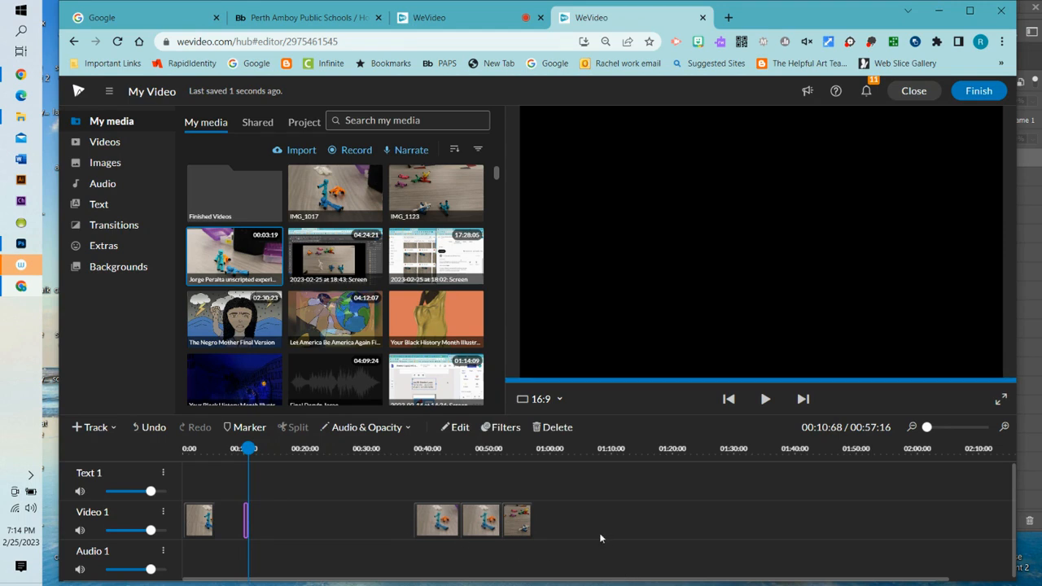
{"action": "left_click_drag", "start_coordinate": [598, 523], "coordinate": [183, 485]}
{"action": "right_click", "coordinate": [431, 521]}
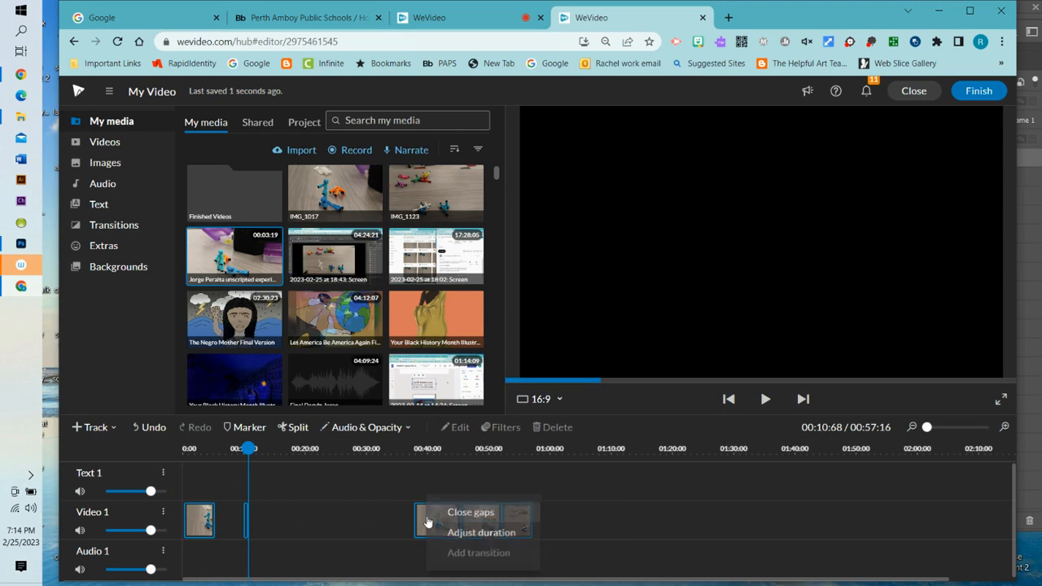
{"action": "left_click", "coordinate": [470, 512]}
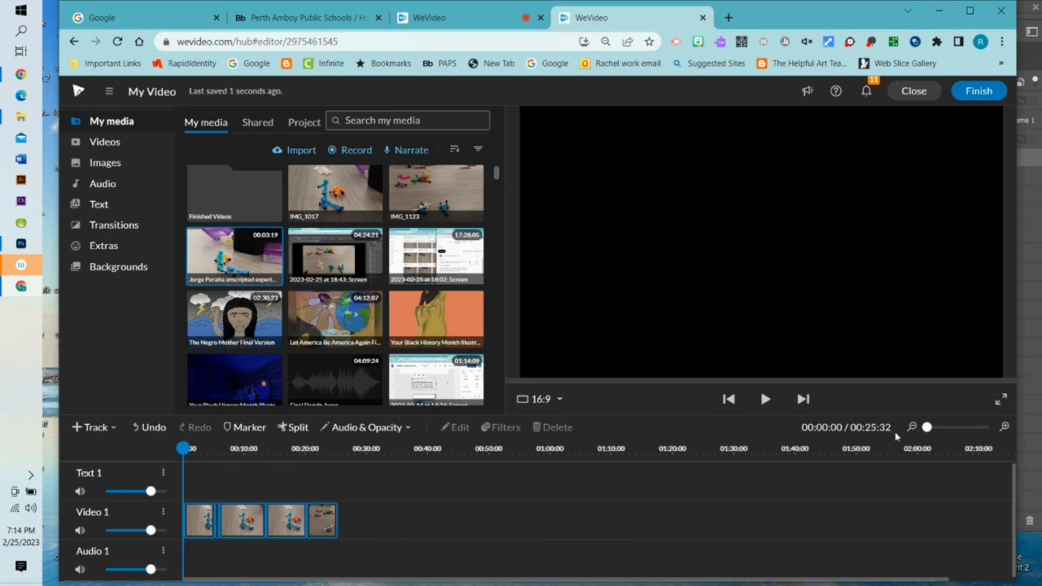
- Preview the fight clips, pause, and set the playhead inside the second clip near 00:08
{"action": "left_click", "coordinate": [767, 400]}
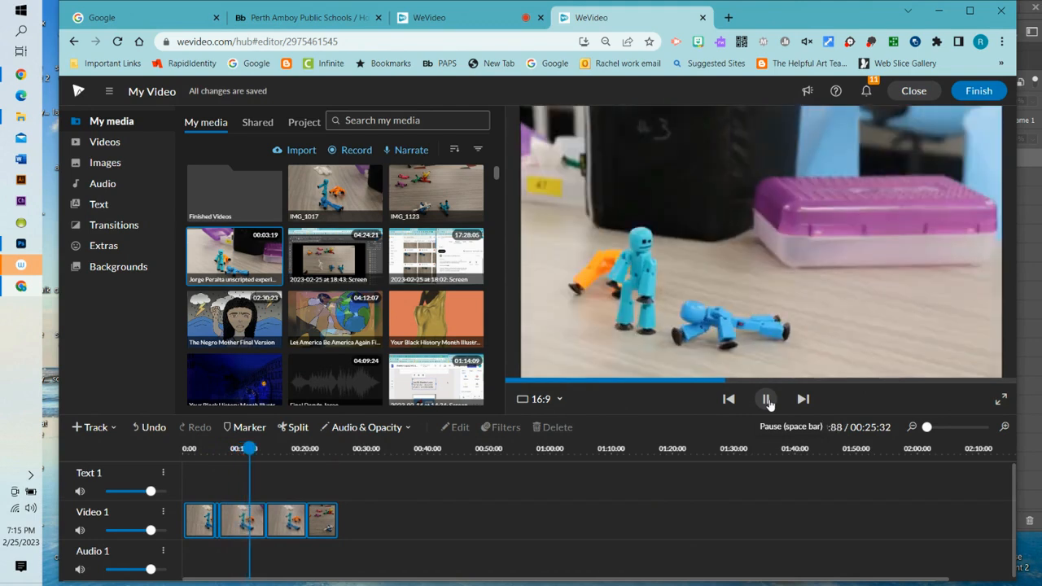
{"action": "left_click", "coordinate": [765, 399]}
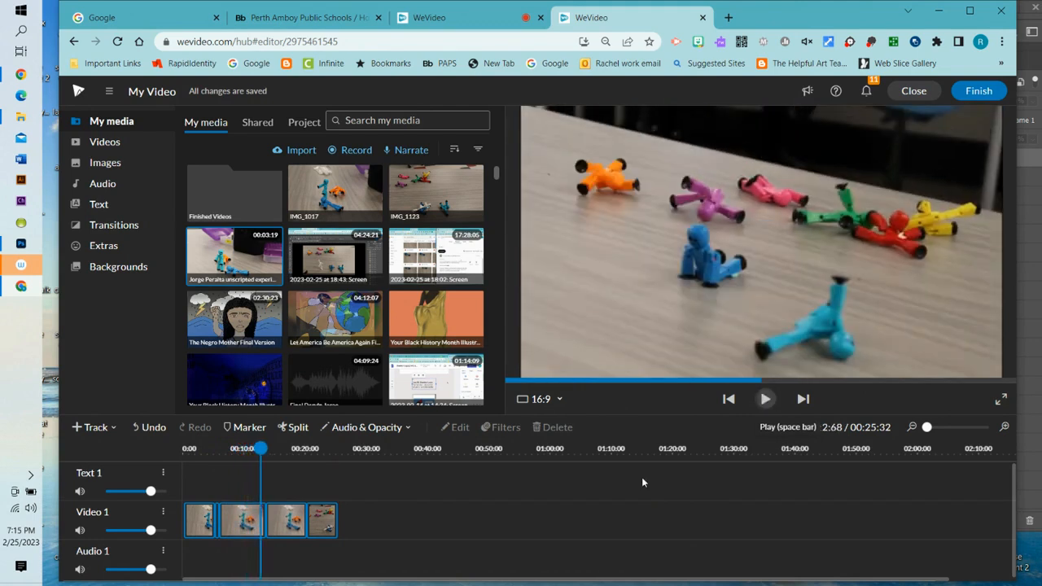
{"action": "left_click", "coordinate": [215, 528]}
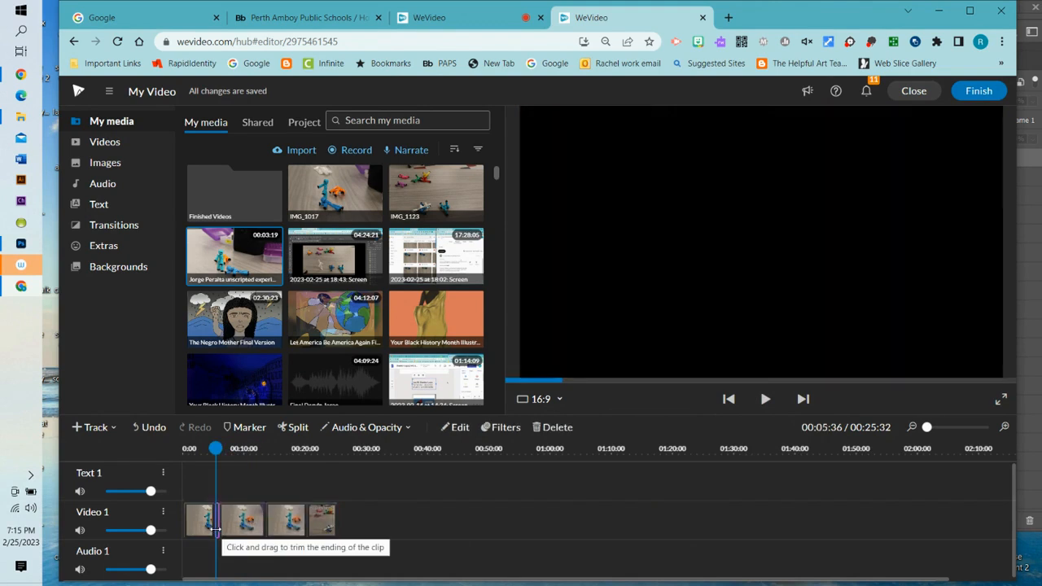
{"action": "left_click", "coordinate": [216, 529]}
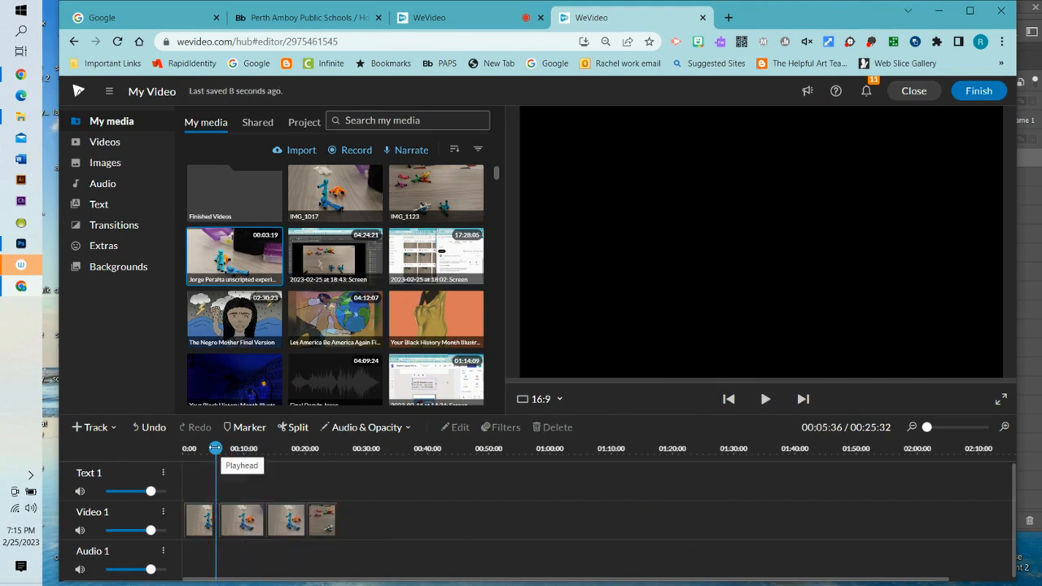
{"action": "left_click_drag", "start_coordinate": [215, 448], "coordinate": [237, 467]}
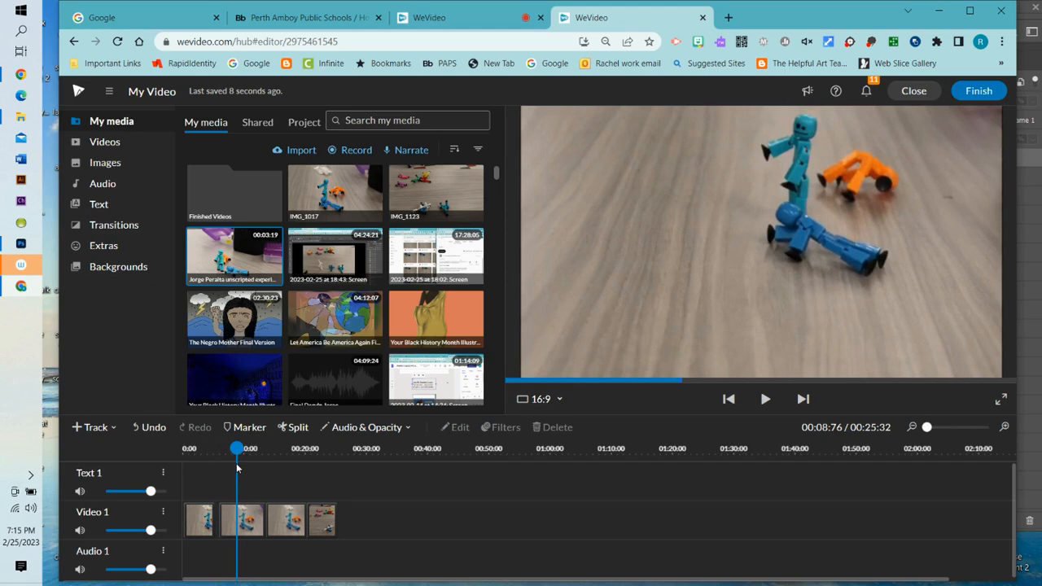
- Split the second clip at the 8-second mark and slow its first piece to 1/6x speed
{"action": "left_click", "coordinate": [235, 521]}
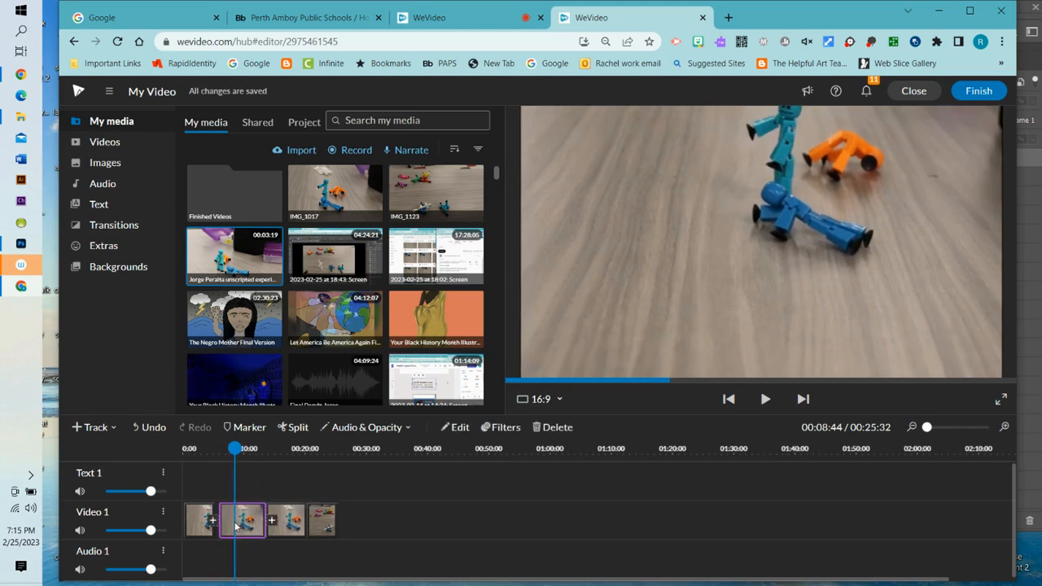
{"action": "left_click", "coordinate": [301, 428]}
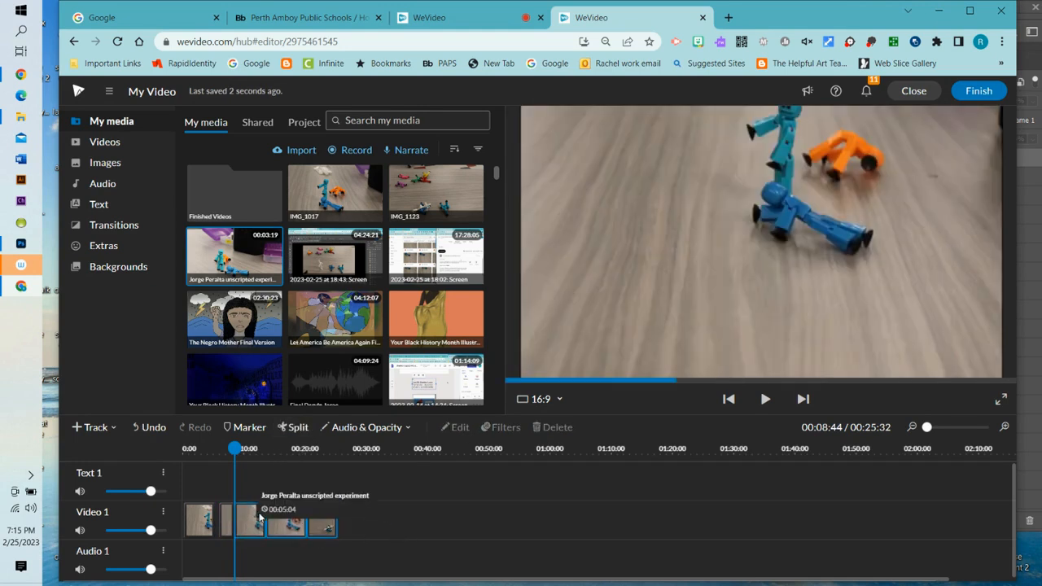
{"action": "left_click_drag", "start_coordinate": [259, 517], "coordinate": [344, 519]}
{"action": "left_click", "coordinate": [229, 523]}
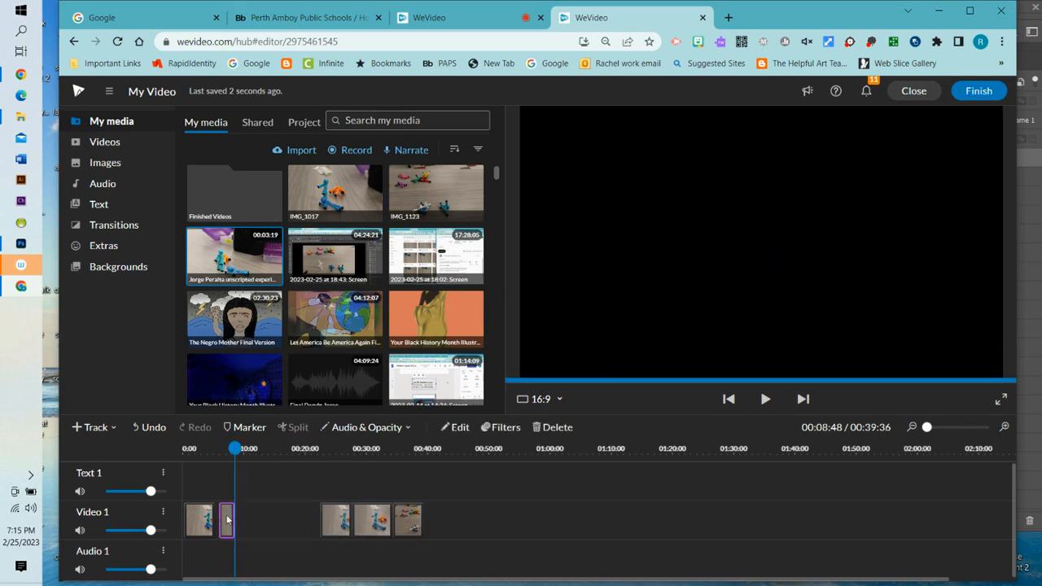
{"action": "double_click", "coordinate": [227, 518]}
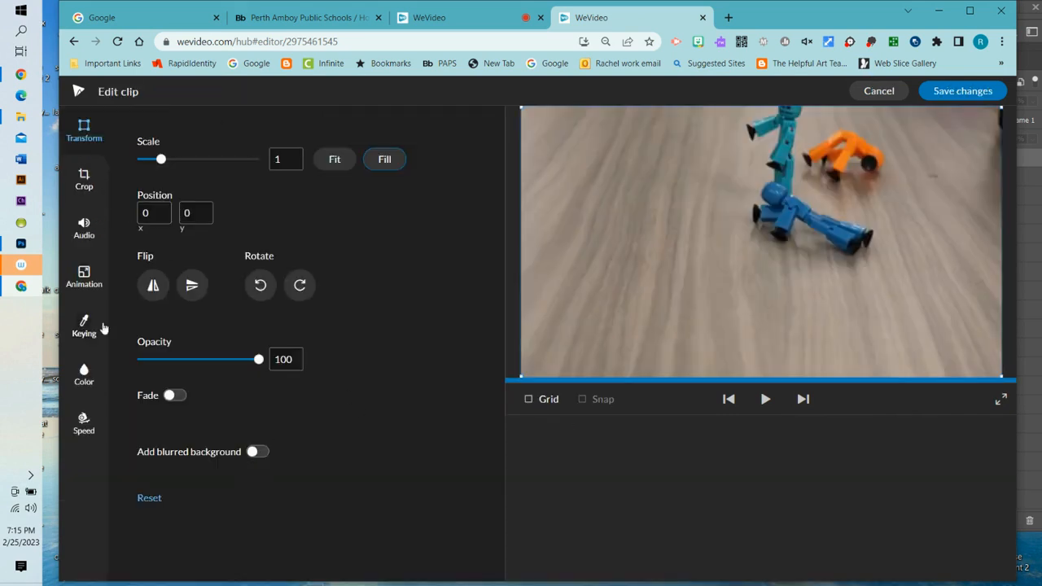
{"action": "left_click", "coordinate": [84, 421]}
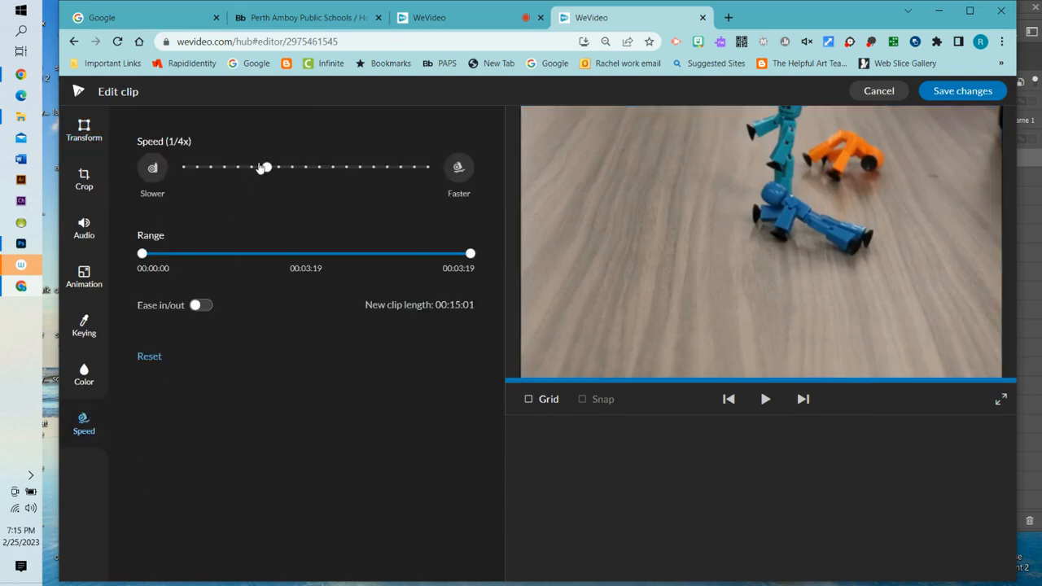
{"action": "left_click_drag", "start_coordinate": [267, 167], "coordinate": [246, 175]}
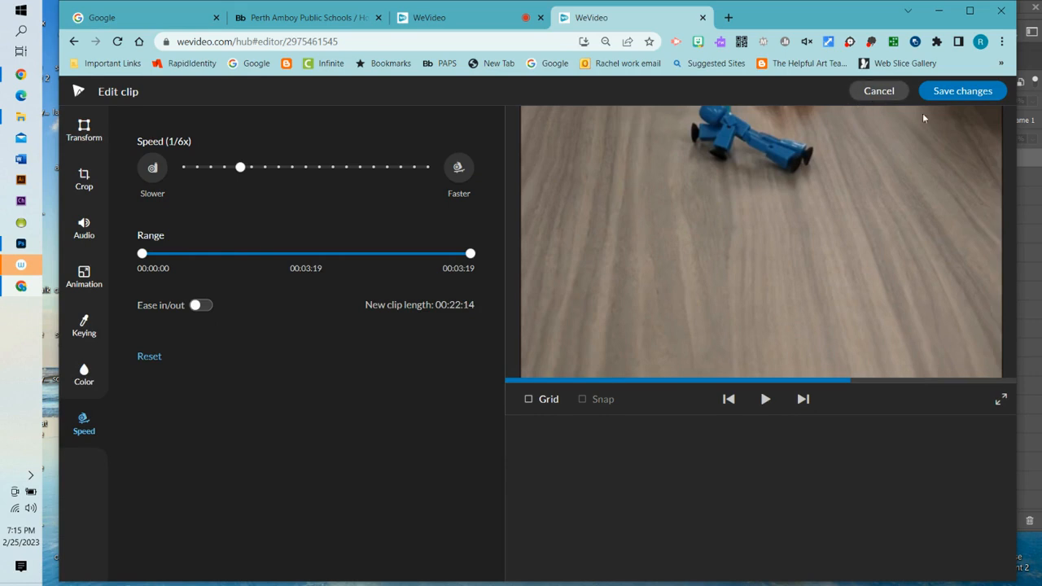
{"action": "left_click", "coordinate": [944, 91]}
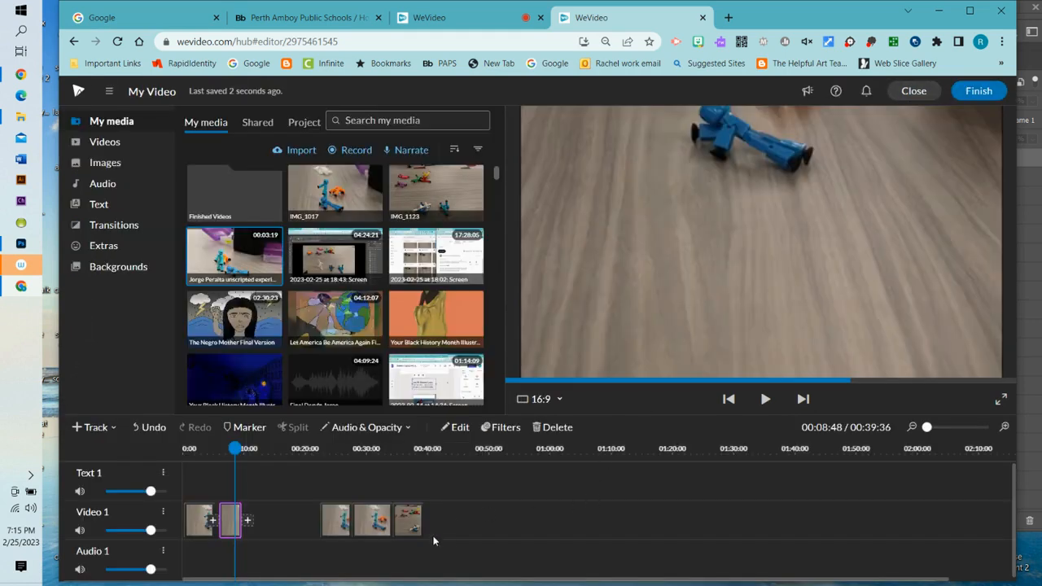
- Close the gaps on Video 1 and replay the edited video from the start
{"action": "left_click", "coordinate": [450, 527]}
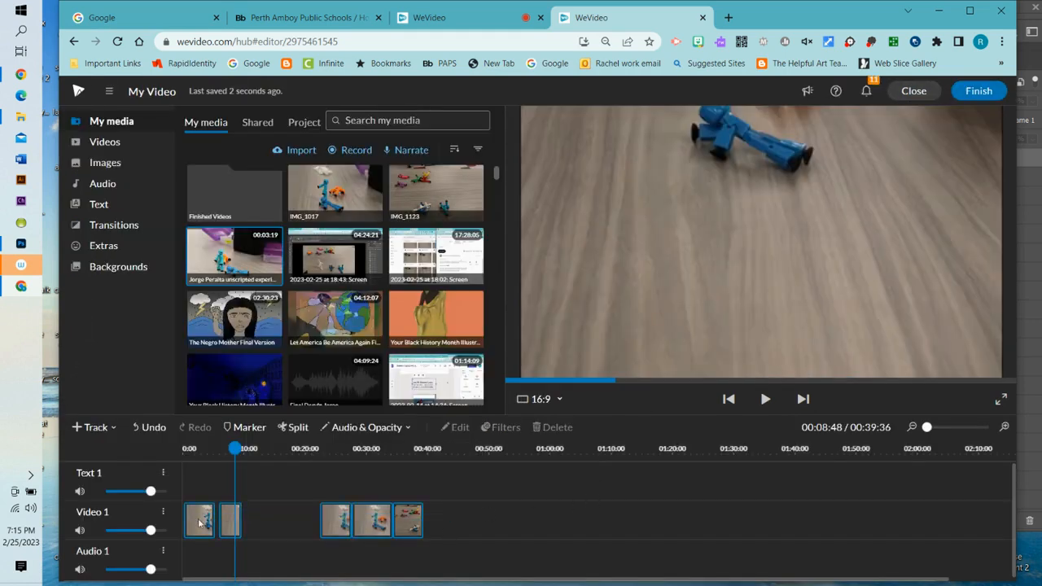
{"action": "right_click", "coordinate": [333, 528]}
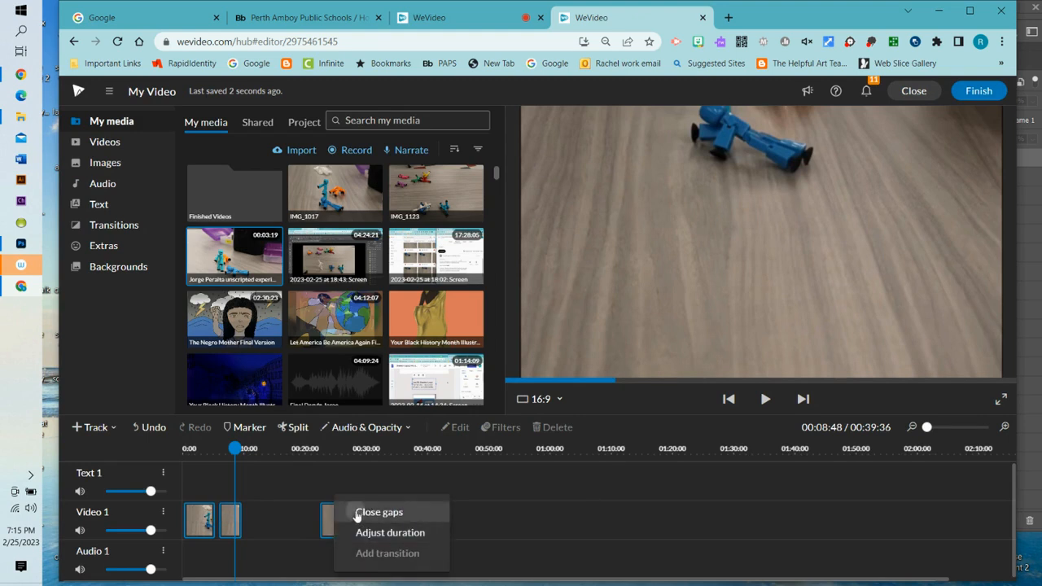
{"action": "left_click", "coordinate": [357, 512]}
{"action": "left_click_drag", "start_coordinate": [235, 448], "coordinate": [161, 450]}
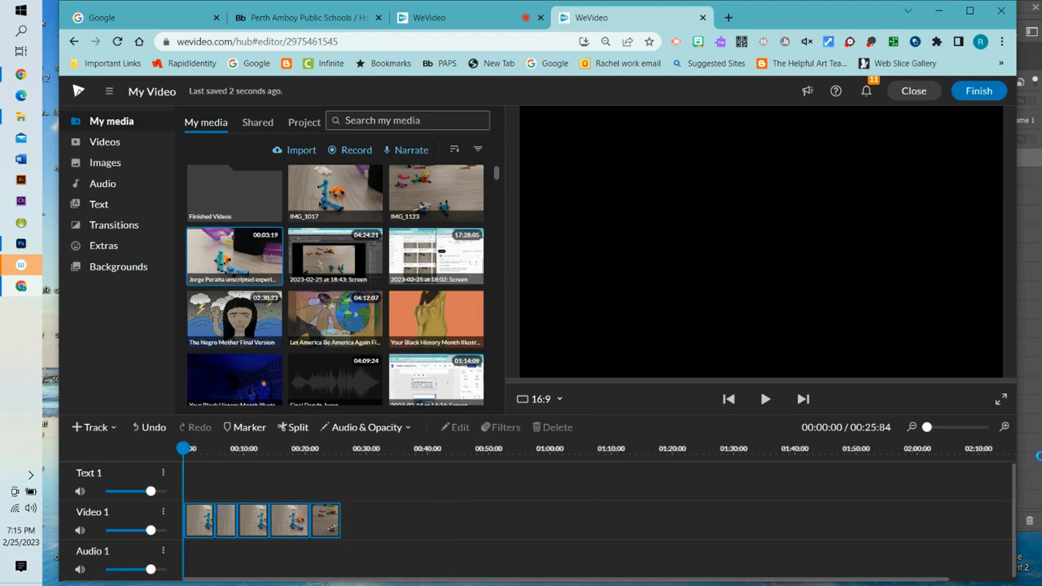
{"action": "left_click", "coordinate": [765, 399]}
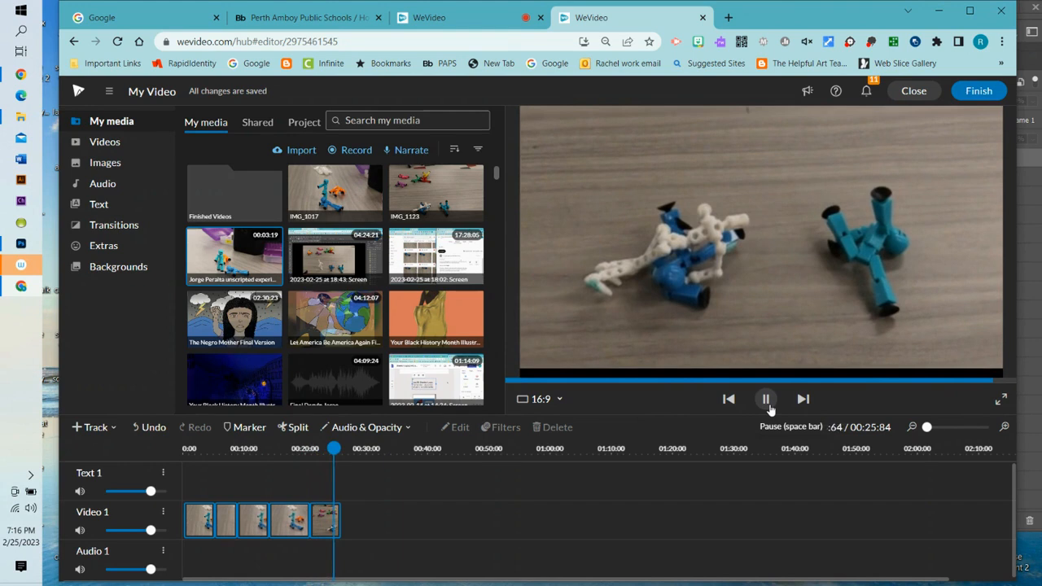
- Pause playback near the end, rewind to 0, and open the Audio library
{"action": "left_click", "coordinate": [769, 405]}
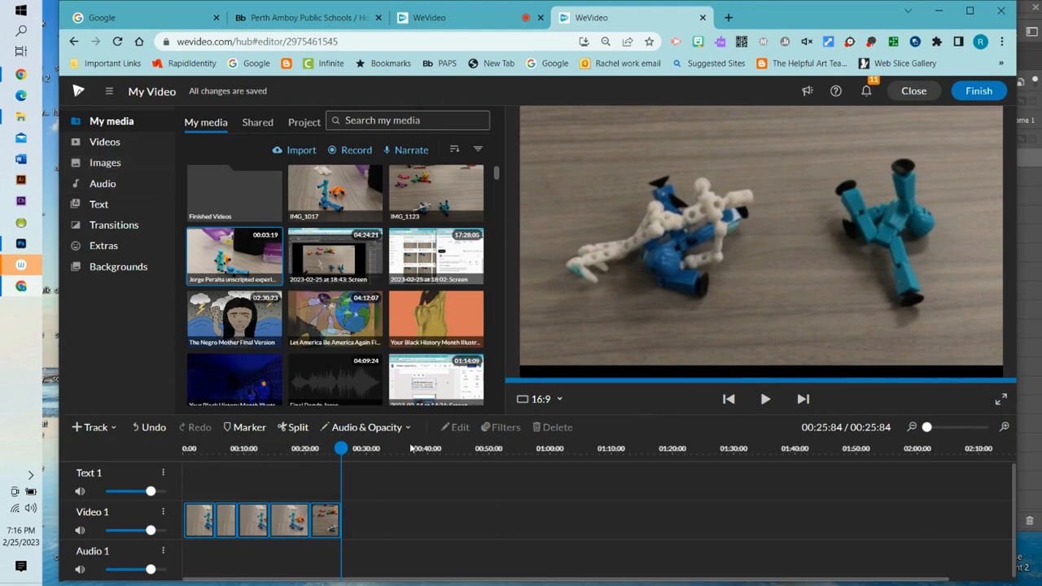
{"action": "left_click_drag", "start_coordinate": [342, 450], "coordinate": [185, 448]}
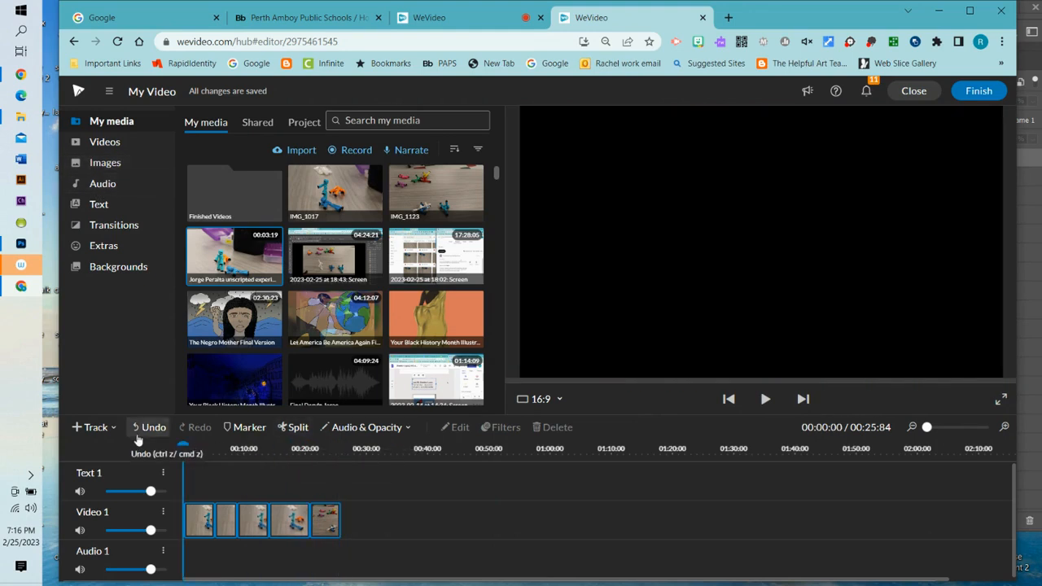
{"action": "left_click", "coordinate": [100, 187]}
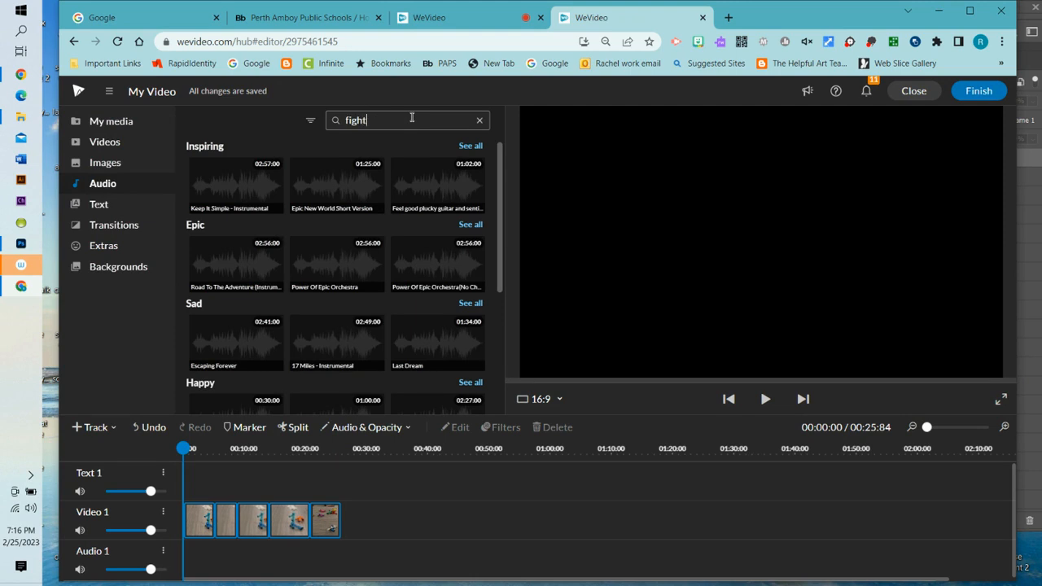
- Search the audio library for 'fight' and play to locate the punch near 00:20
{"action": "key", "text": "Return"}
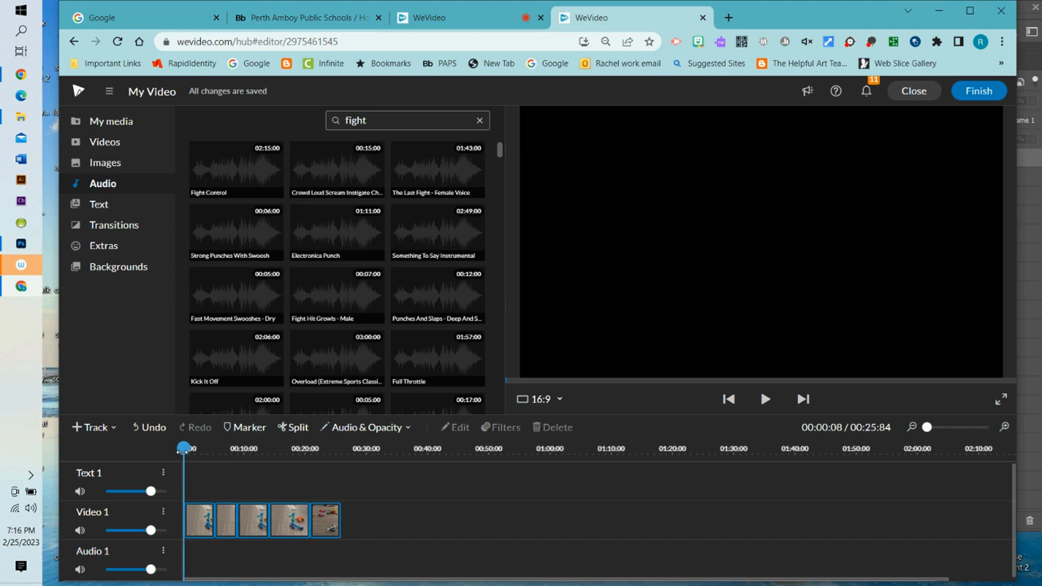
{"action": "key", "text": "space"}
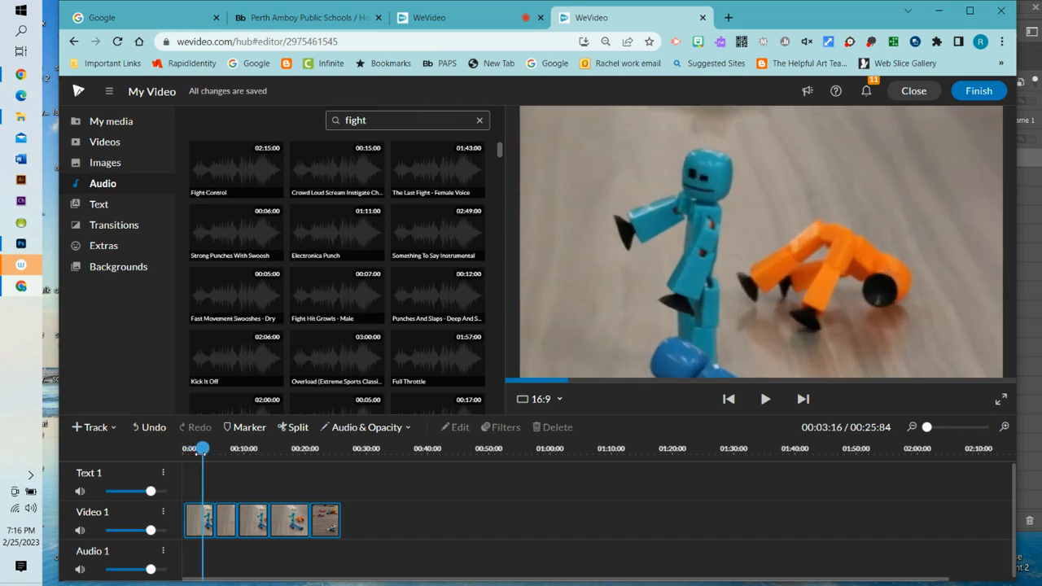
{"action": "left_click_drag", "start_coordinate": [202, 454], "coordinate": [308, 504]}
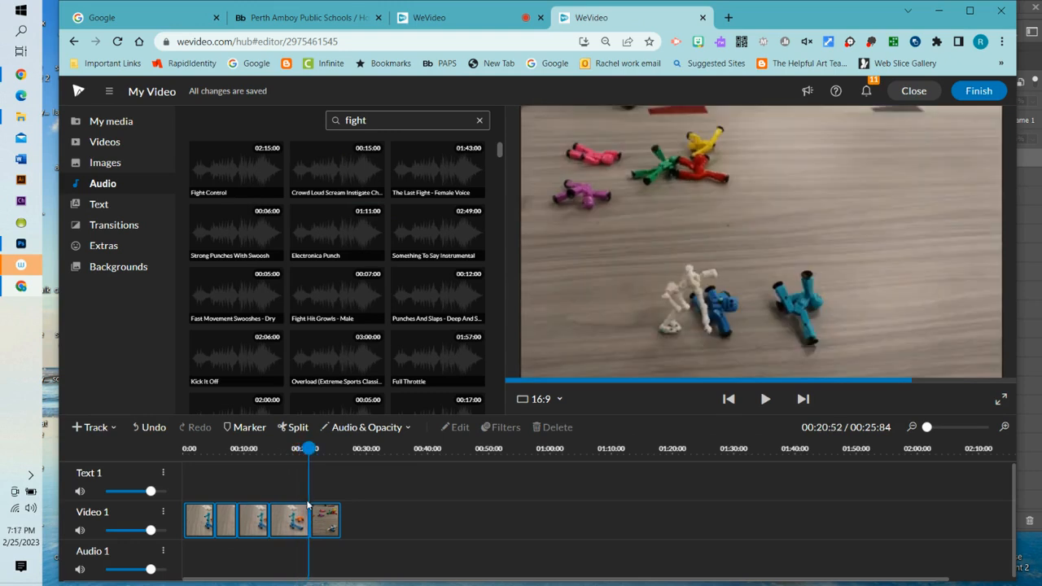
- Add Strong Punches With Swoosh to Audio 1 and fine-tune it against the ~19-second punch
{"action": "left_click_drag", "start_coordinate": [244, 227], "coordinate": [319, 573]}
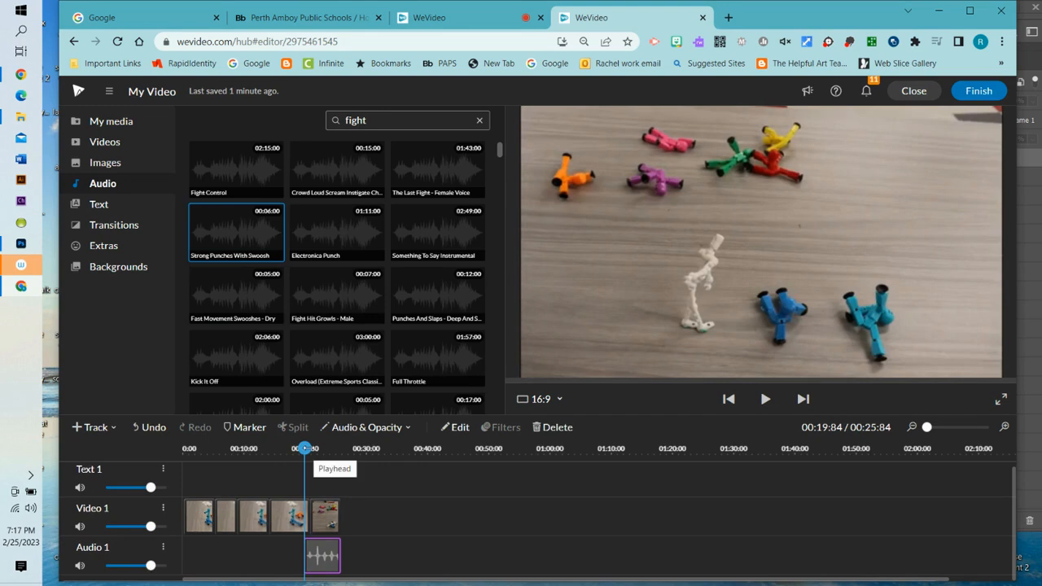
{"action": "left_click_drag", "start_coordinate": [304, 448], "coordinate": [299, 448]}
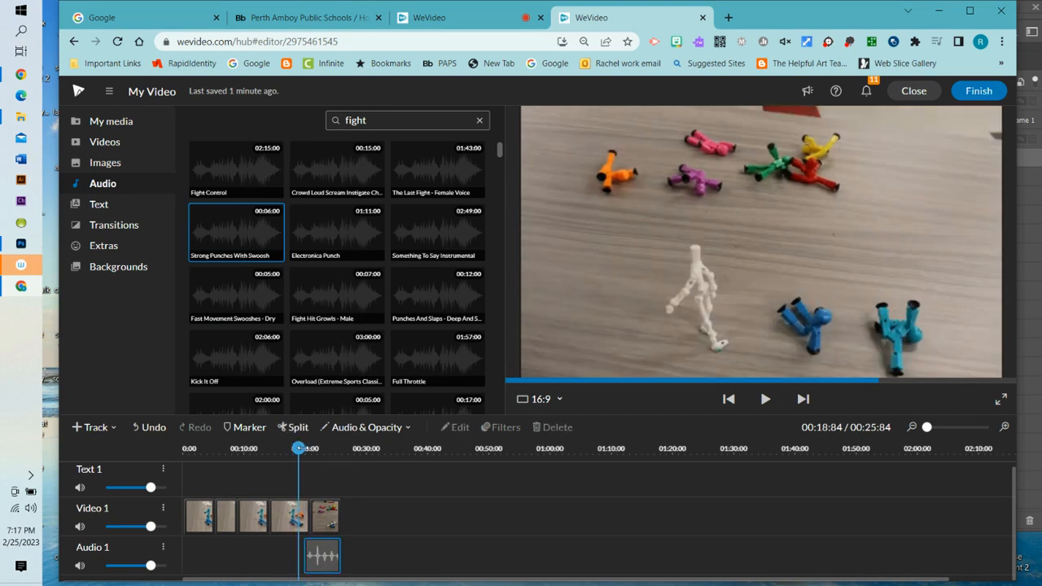
{"action": "left_click", "coordinate": [307, 556]}
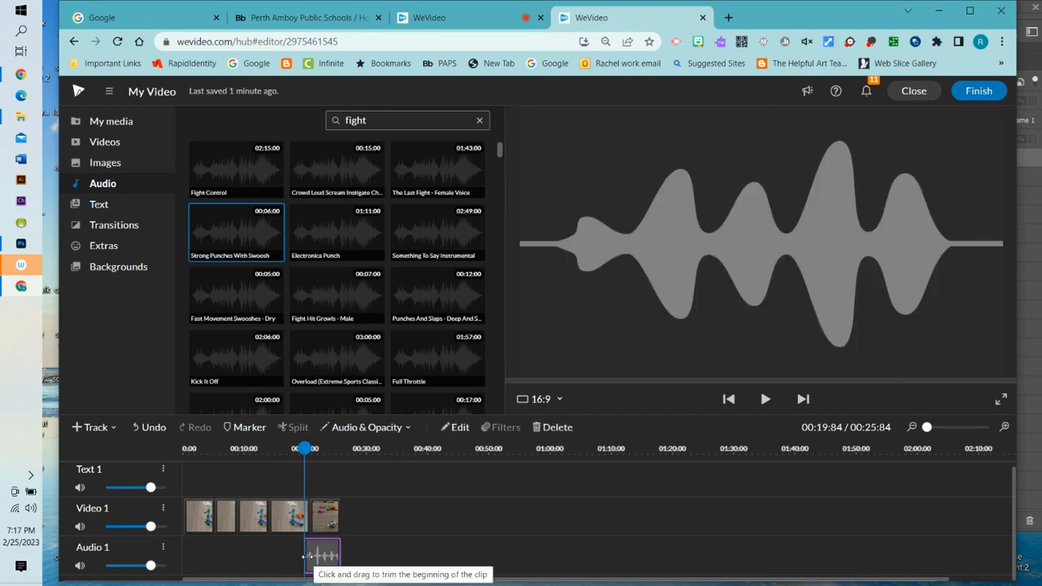
{"action": "left_click_drag", "start_coordinate": [323, 556], "coordinate": [305, 554]}
{"action": "left_click_drag", "start_coordinate": [288, 447], "coordinate": [305, 461]}
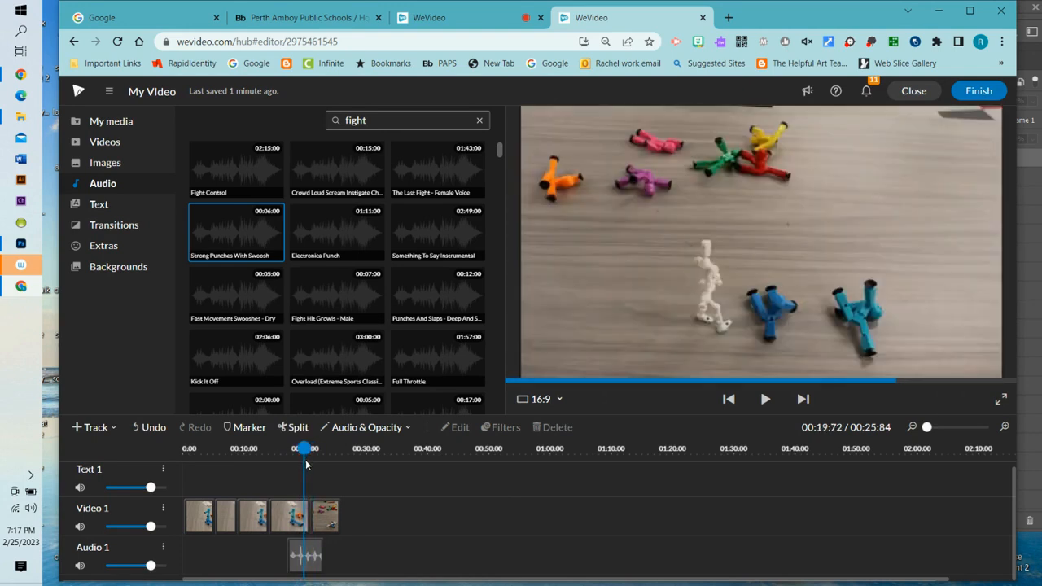
{"action": "left_click", "coordinate": [299, 561]}
{"action": "left_click_drag", "start_coordinate": [306, 558], "coordinate": [315, 555]}
- Undo the last nudge and play the video from the start to hear the punch
{"action": "left_click_drag", "start_coordinate": [299, 449], "coordinate": [212, 447]}
{"action": "left_click", "coordinate": [150, 426]}
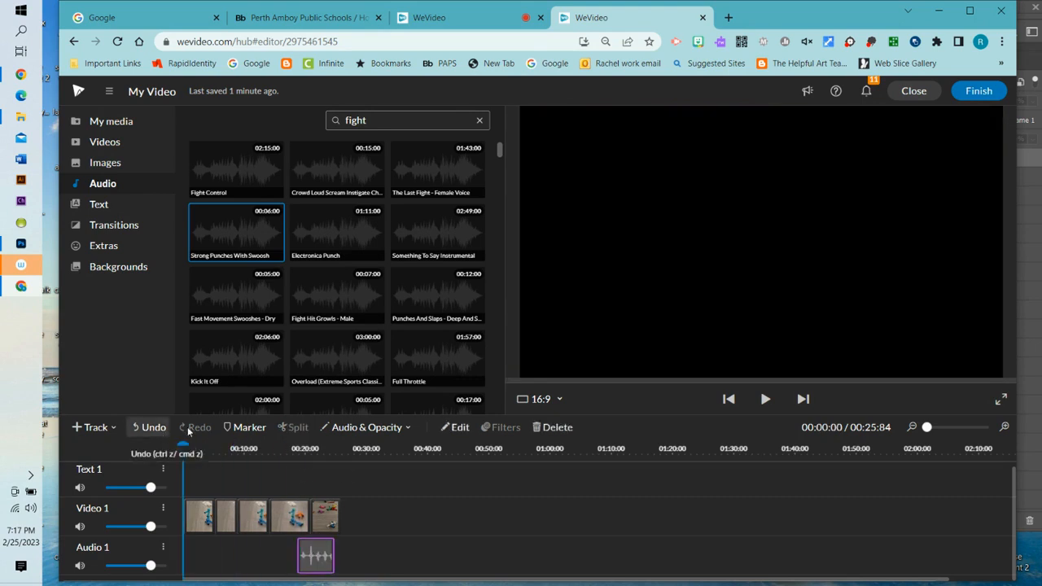
{"action": "left_click", "coordinate": [766, 399]}
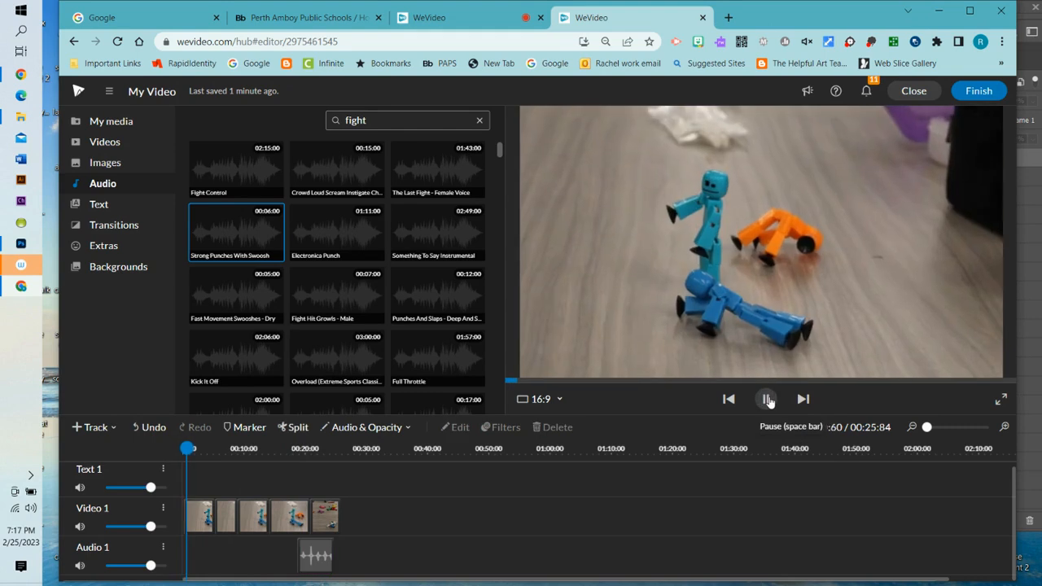
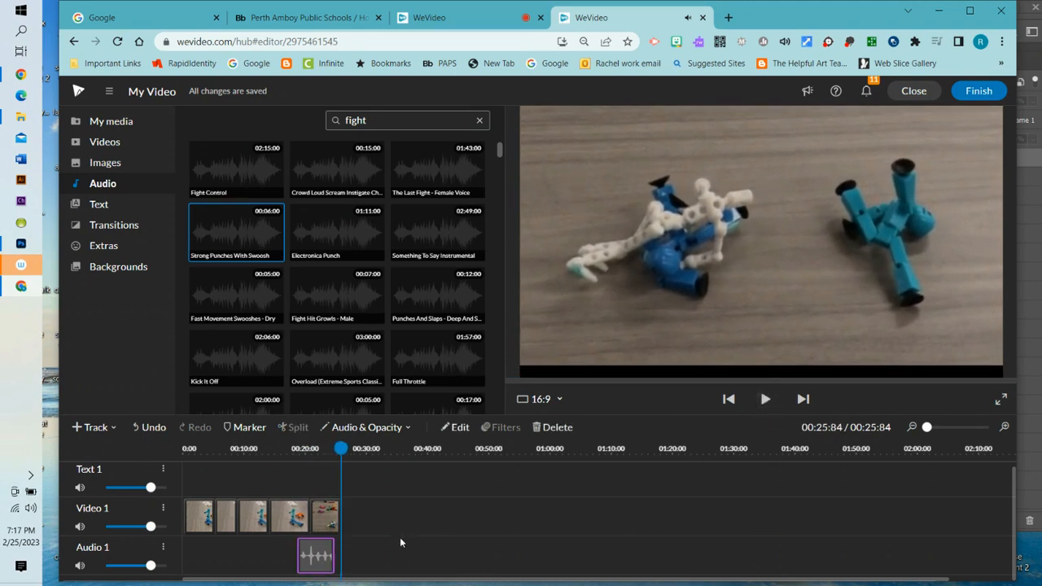
- Trim the start of the Strong Punches With Swoosh clip and play to check its timing
{"action": "left_click", "coordinate": [298, 556]}
{"action": "left_click_drag", "start_coordinate": [298, 556], "coordinate": [302, 555]}
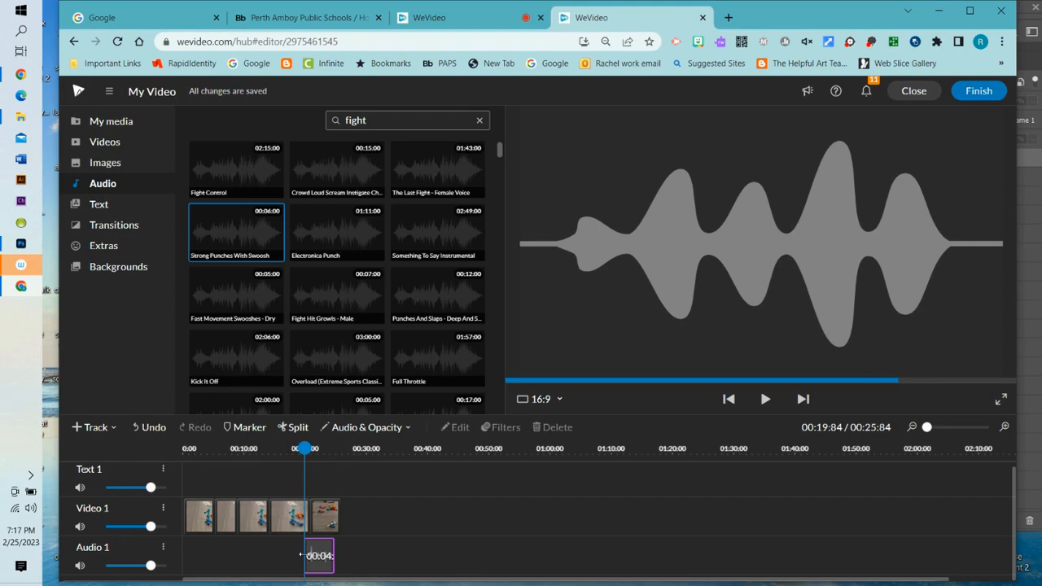
{"action": "left_click_drag", "start_coordinate": [303, 448], "coordinate": [290, 448]}
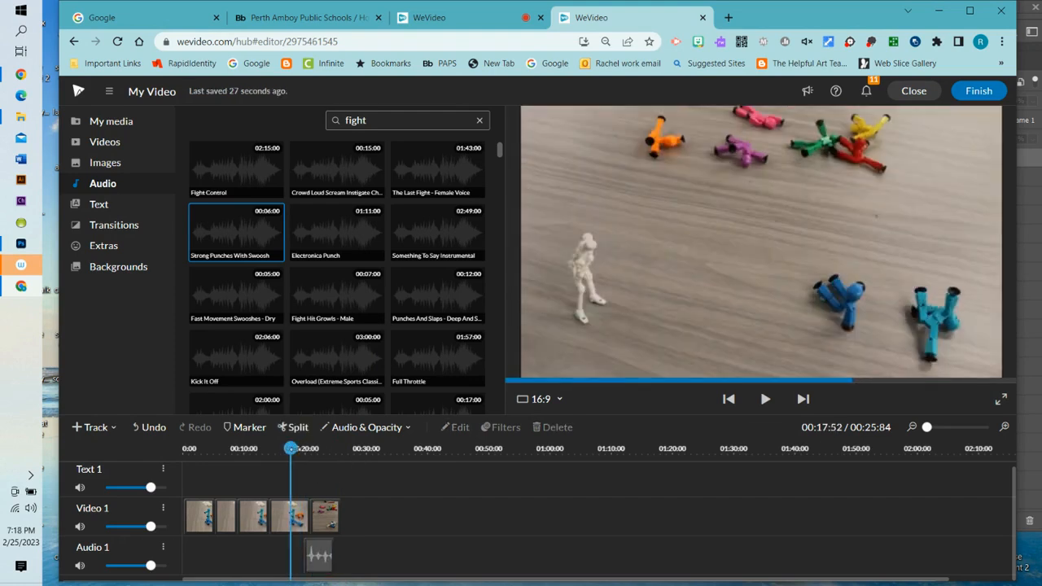
{"action": "left_click", "coordinate": [765, 400]}
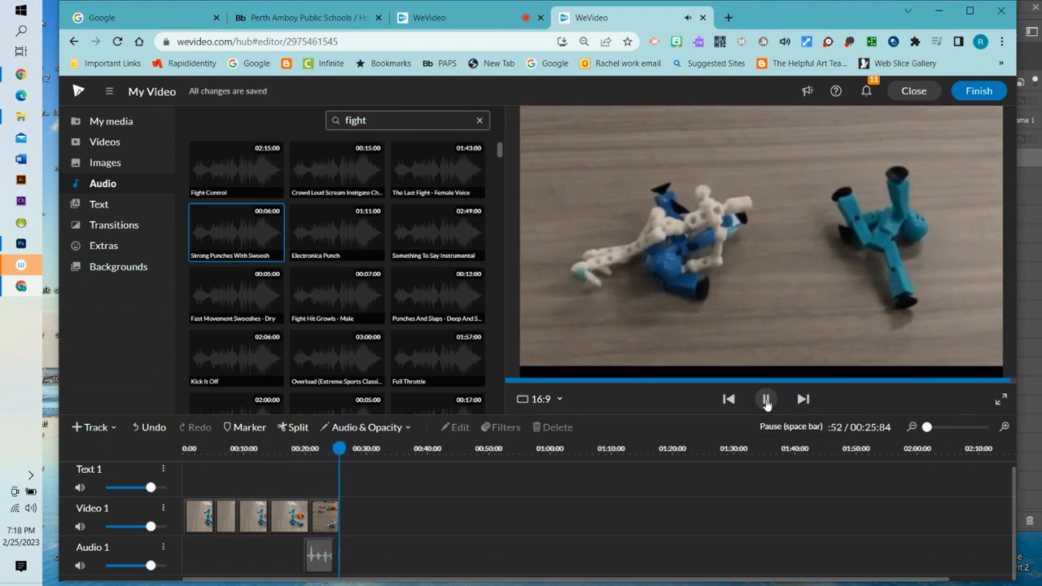
{"action": "left_click", "coordinate": [766, 400]}
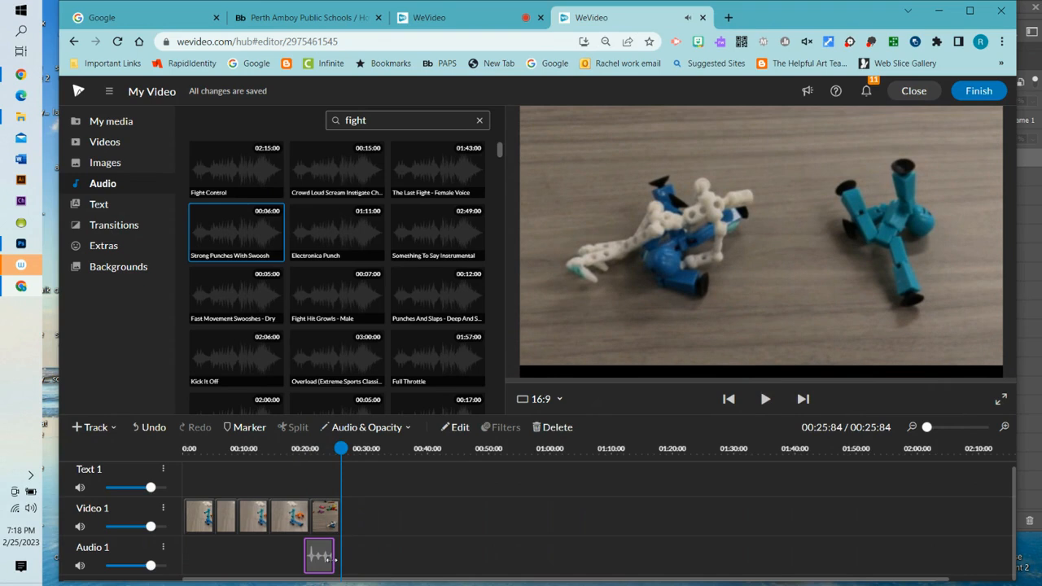
- Shorten the end of the punch clip and replay the ending to hear the shorter burst
{"action": "left_click_drag", "start_coordinate": [340, 558], "coordinate": [318, 558]}
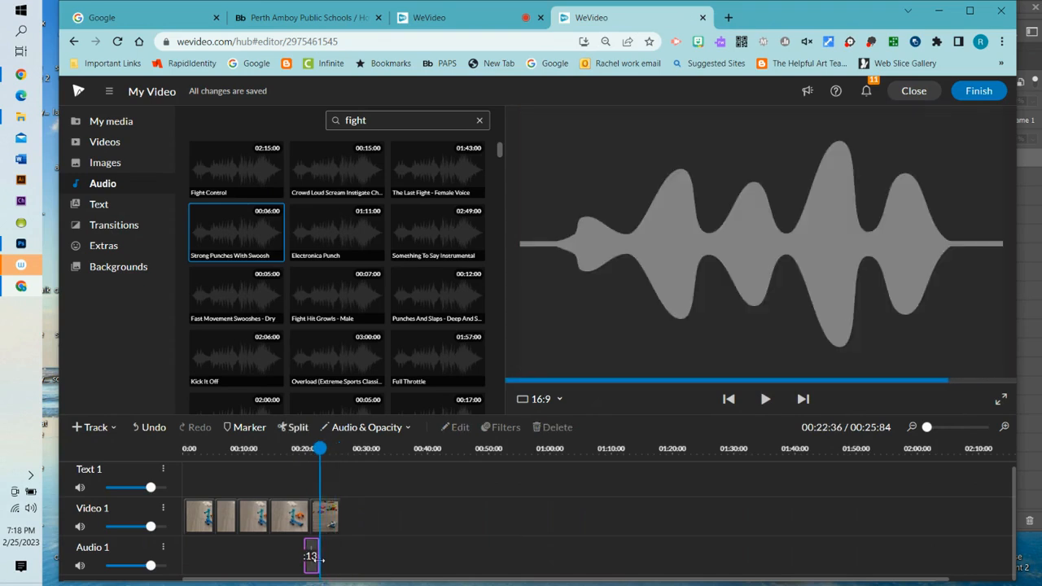
{"action": "left_click", "coordinate": [311, 556]}
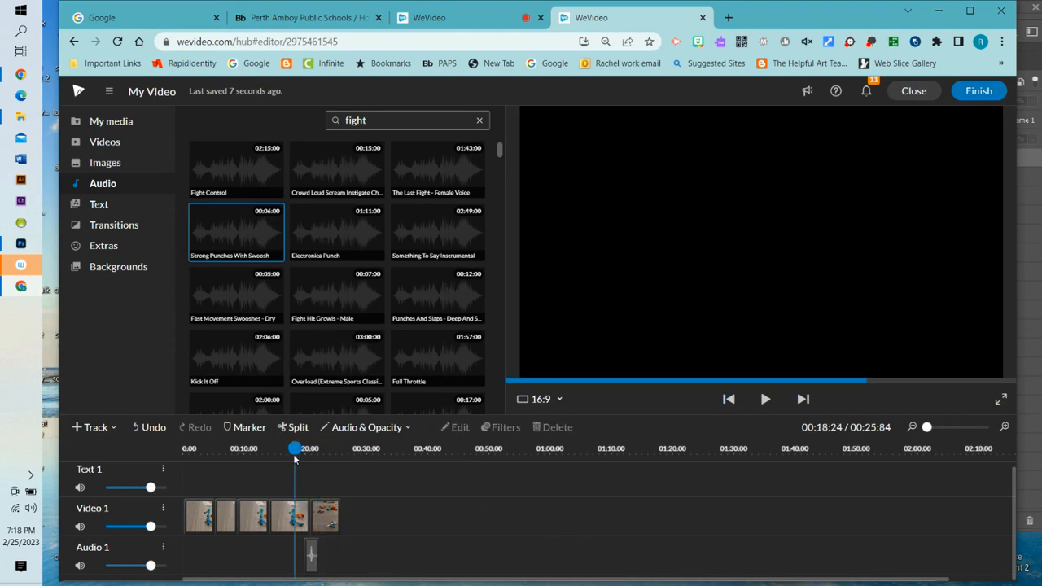
{"action": "left_click", "coordinate": [765, 400]}
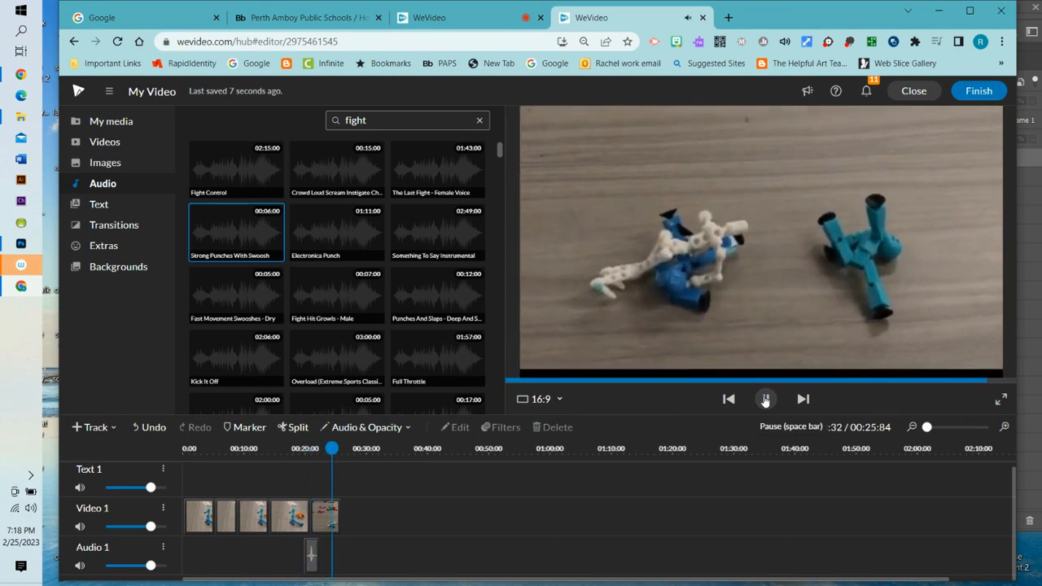
{"action": "left_click", "coordinate": [765, 399]}
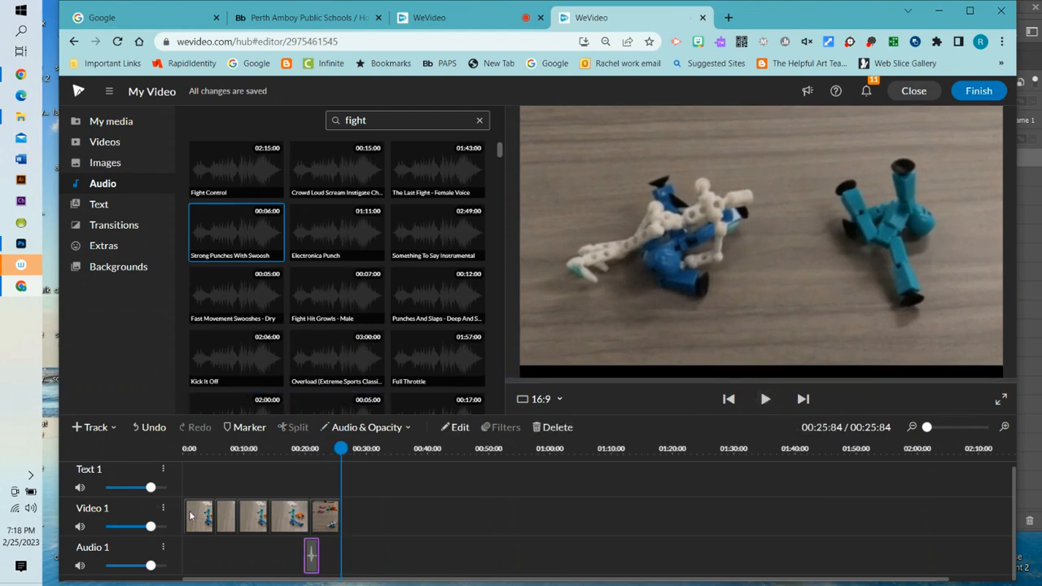
- Add an empty Audio 2 track, rewind the playhead to 0:00, and start a new audio search
{"action": "left_click", "coordinate": [164, 548]}
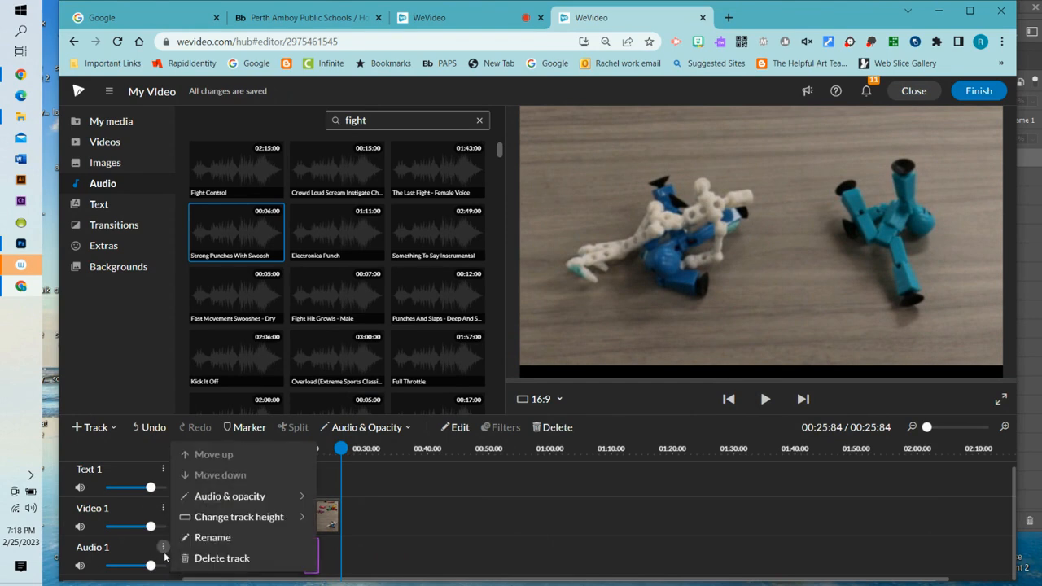
{"action": "left_click", "coordinate": [142, 454]}
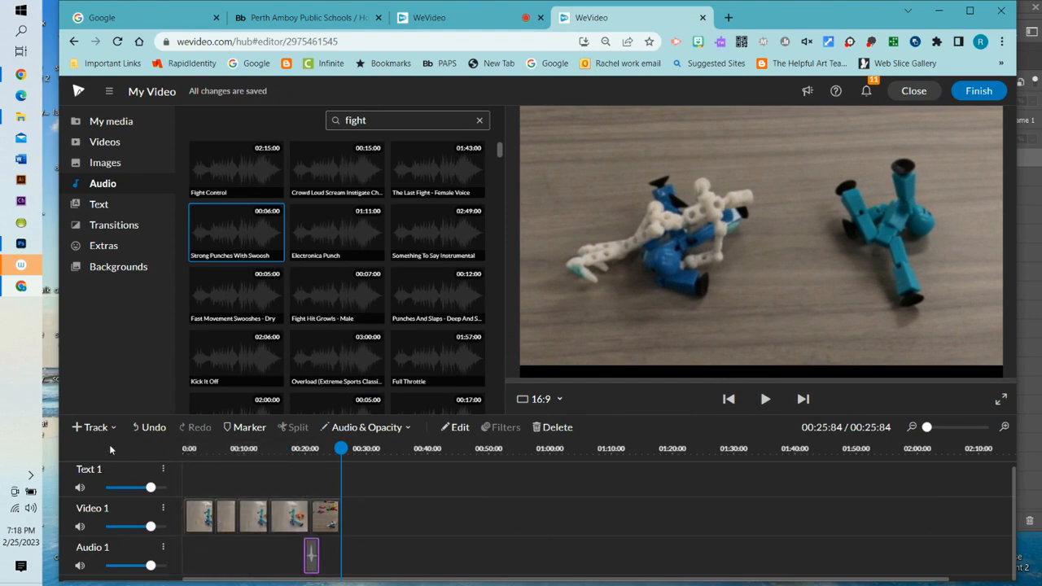
{"action": "left_click", "coordinate": [111, 428]}
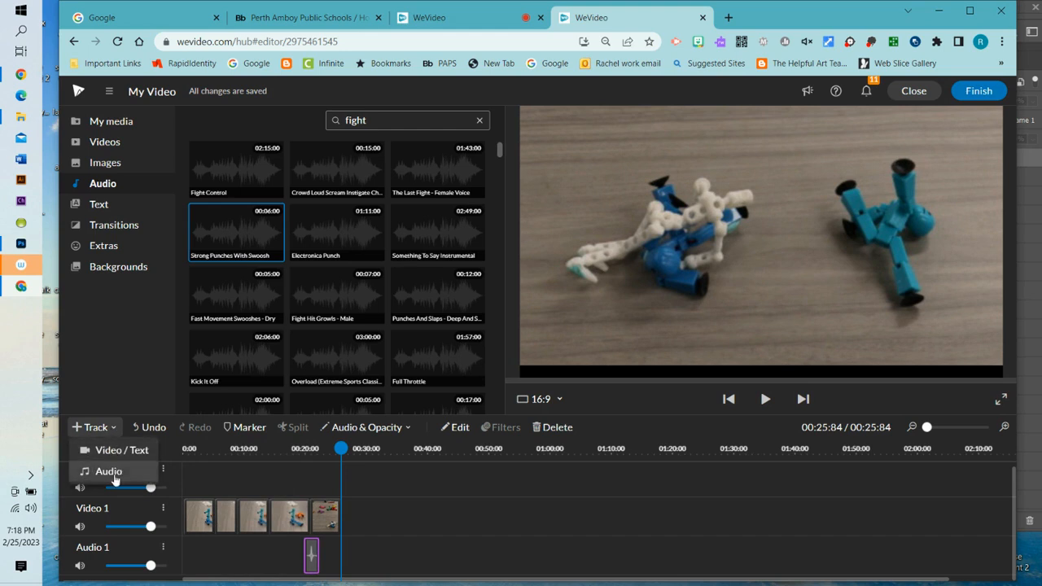
{"action": "left_click", "coordinate": [114, 450]}
{"action": "scroll", "coordinate": [536, 530], "scroll_direction": "down", "scroll_amount": 1}
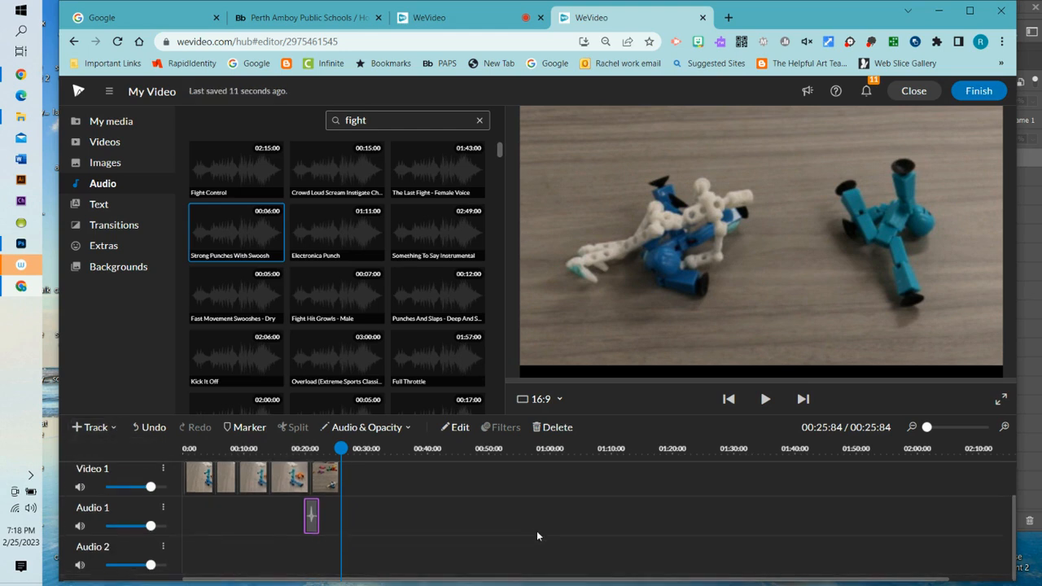
{"action": "left_click_drag", "start_coordinate": [340, 448], "coordinate": [184, 447]}
{"action": "left_click", "coordinate": [154, 430]}
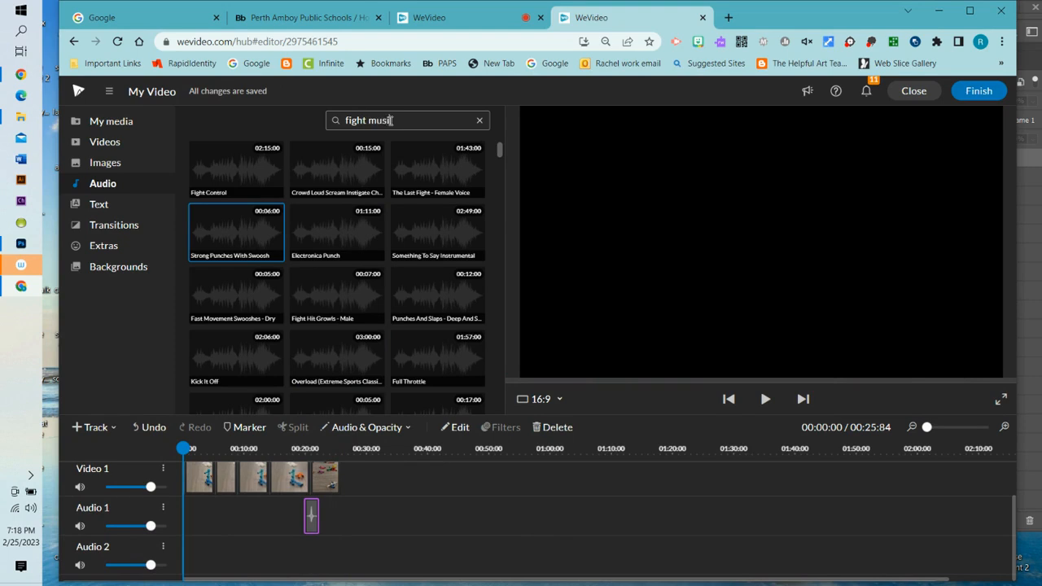
- Search 'fight music', put Fight Control on Audio 2, and cut it off at 00:25:52
{"action": "key", "text": "Return"}
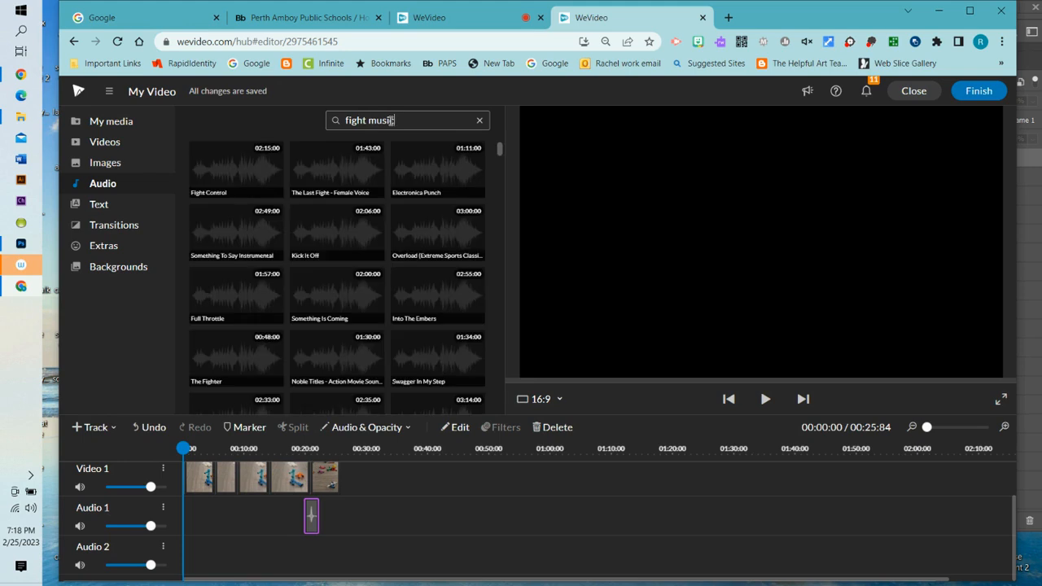
{"action": "left_click", "coordinate": [244, 179]}
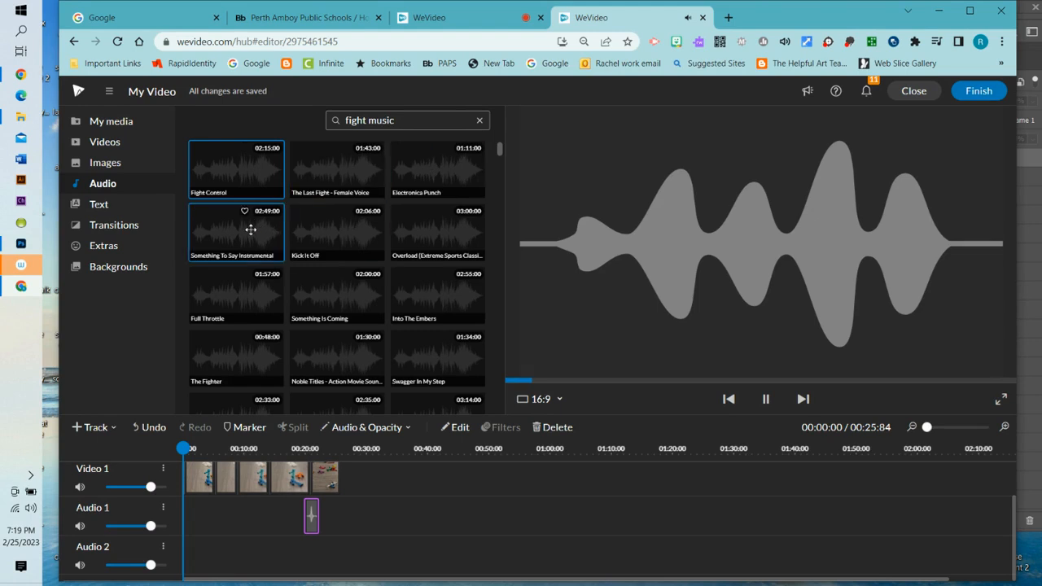
{"action": "left_click_drag", "start_coordinate": [245, 169], "coordinate": [187, 566]}
{"action": "left_click_drag", "start_coordinate": [188, 449], "coordinate": [340, 448]}
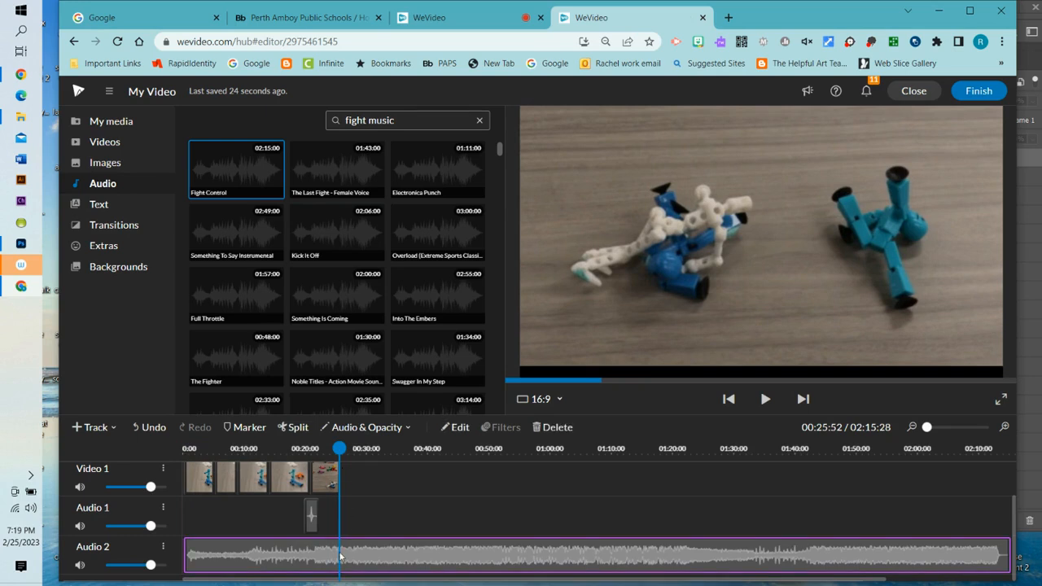
{"action": "left_click", "coordinate": [288, 430]}
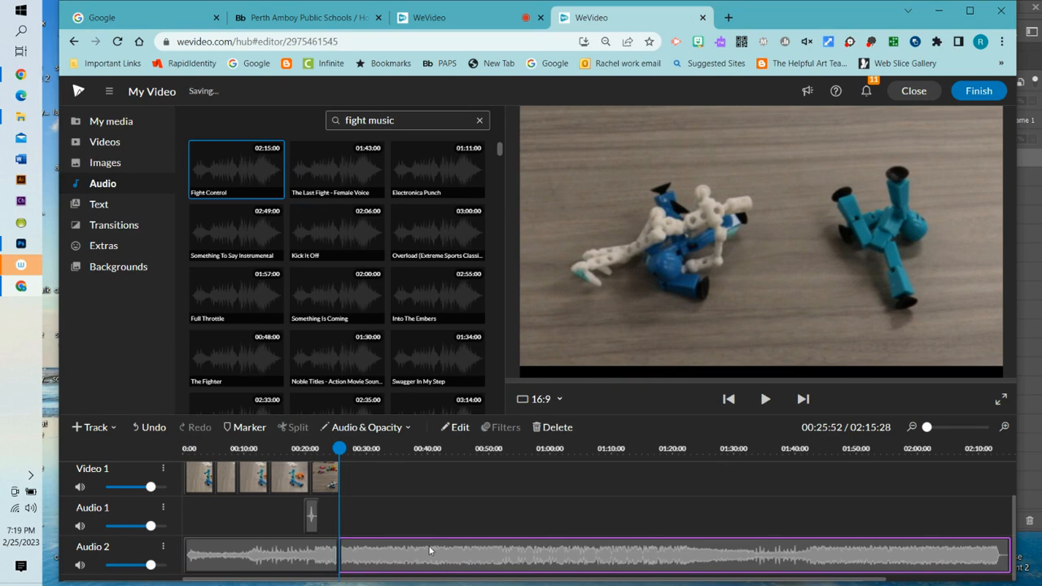
{"action": "key", "text": "Delete"}
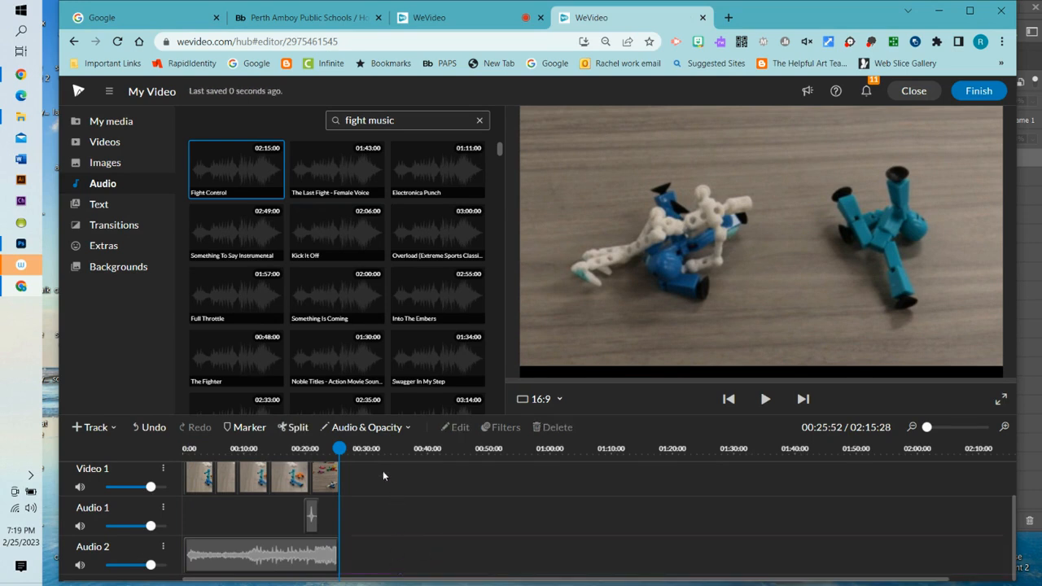
- Enable a 1-second fade in and fade out on the Fight Control music and save
{"action": "left_click_drag", "start_coordinate": [339, 448], "coordinate": [313, 447]}
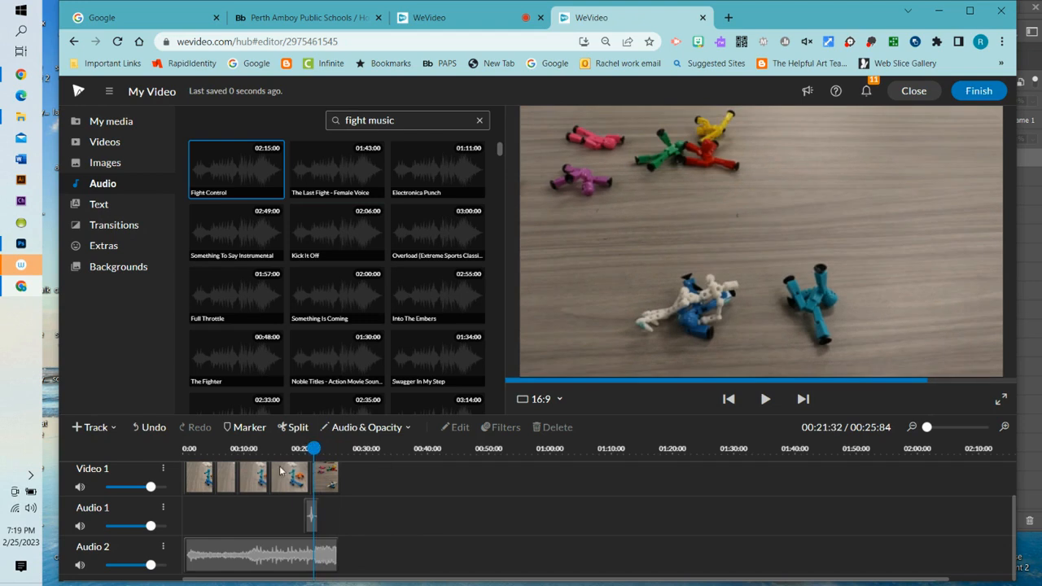
{"action": "double_click", "coordinate": [307, 560]}
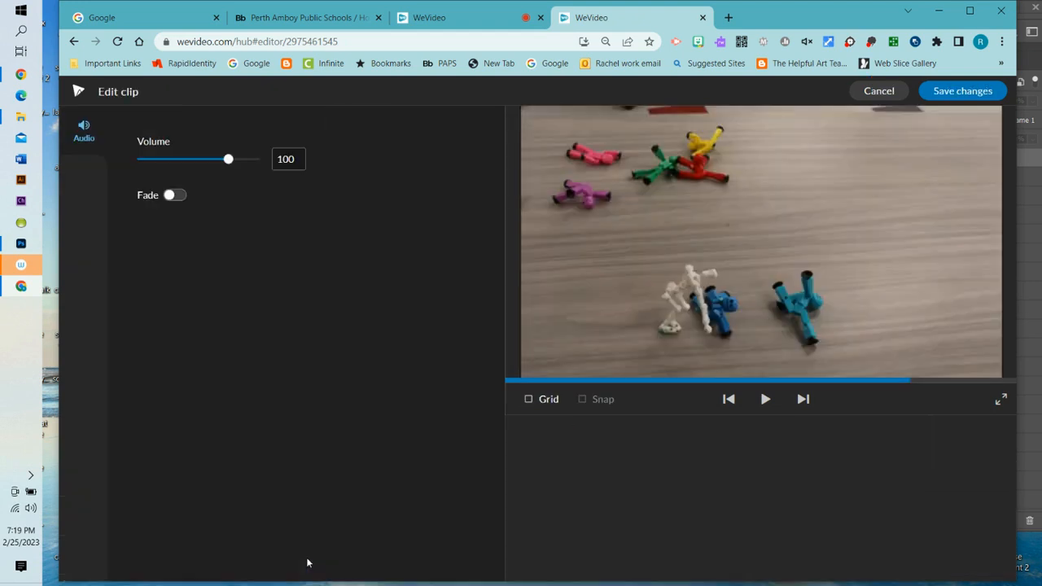
{"action": "left_click", "coordinate": [176, 198]}
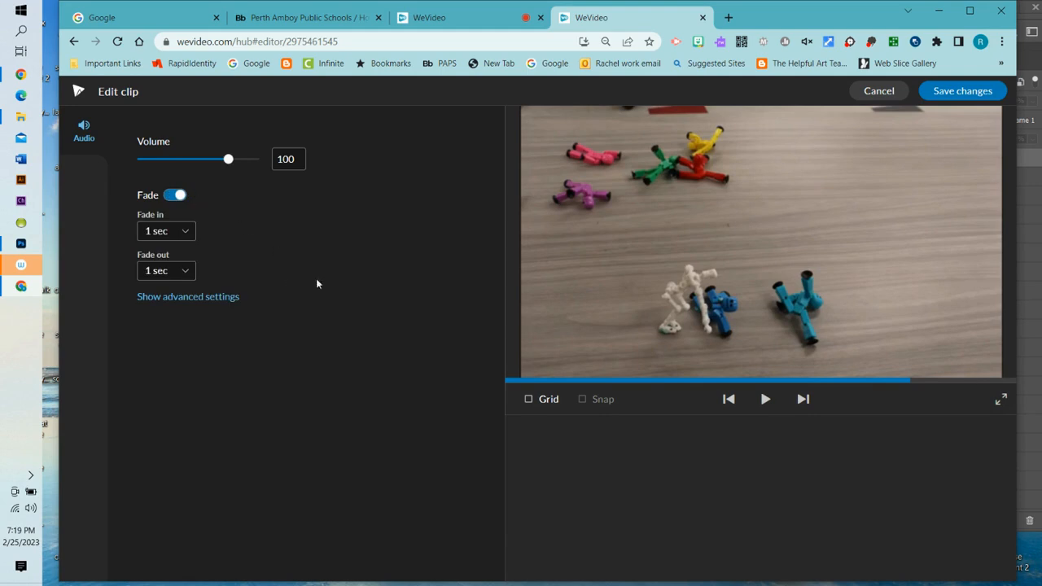
{"action": "left_click", "coordinate": [961, 92]}
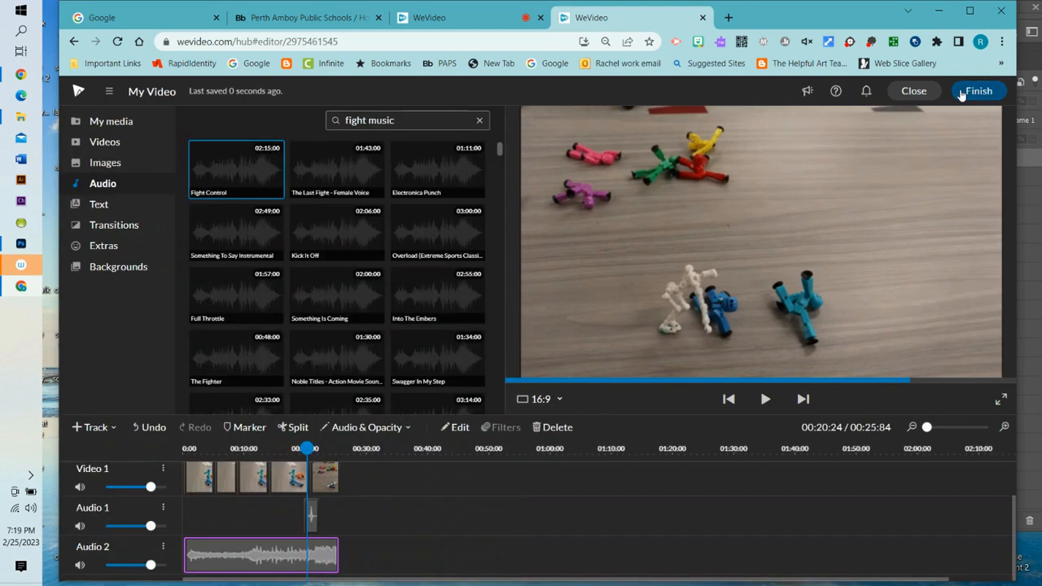
{"action": "double_click", "coordinate": [322, 561]}
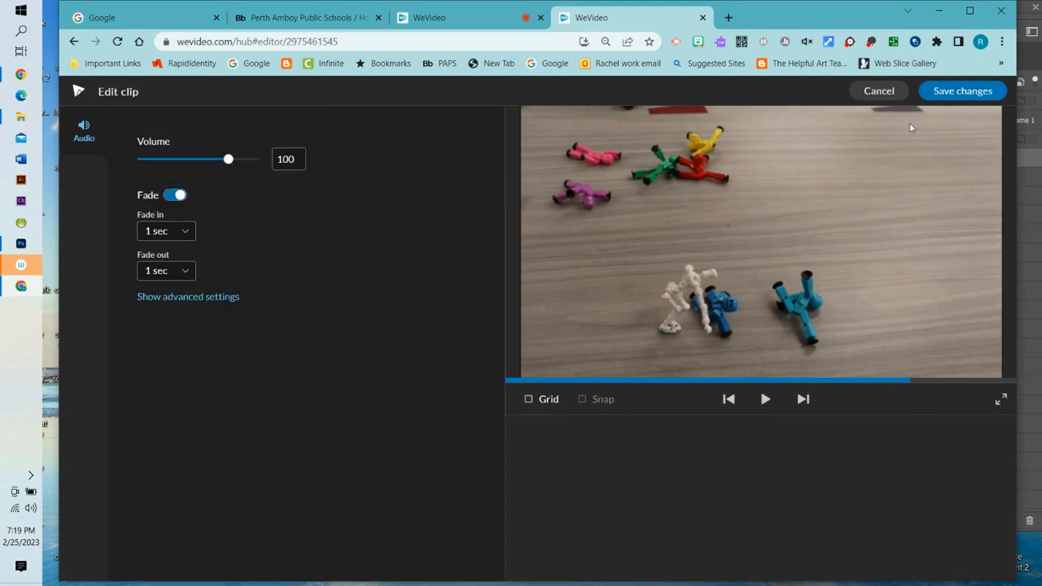
{"action": "left_click", "coordinate": [893, 96]}
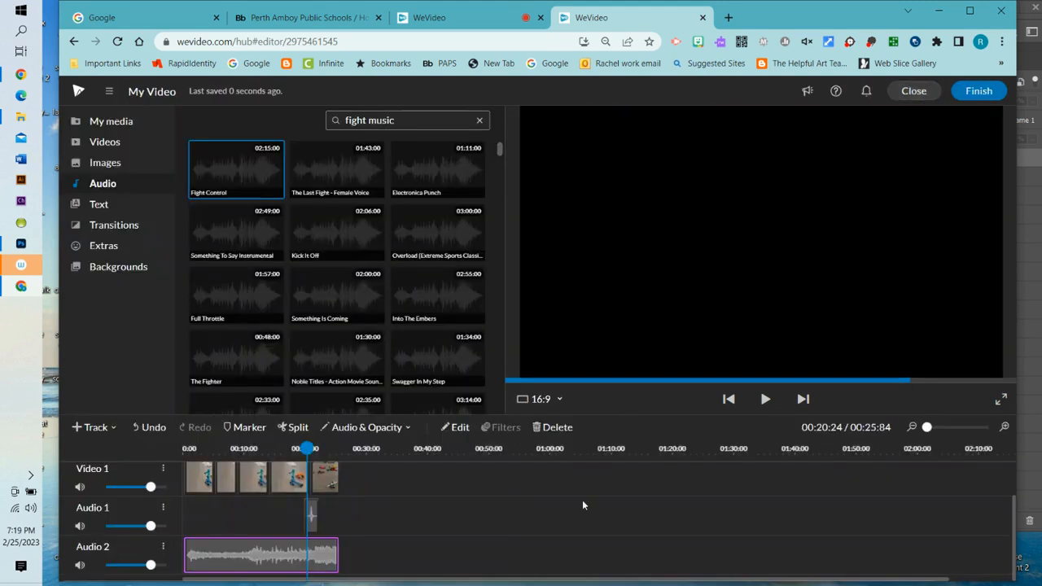
- Show Audio 2's volume line and lower the music's ending keyframe to 51%
{"action": "left_click", "coordinate": [163, 550]}
{"action": "mouse_move", "coordinate": [219, 503]}
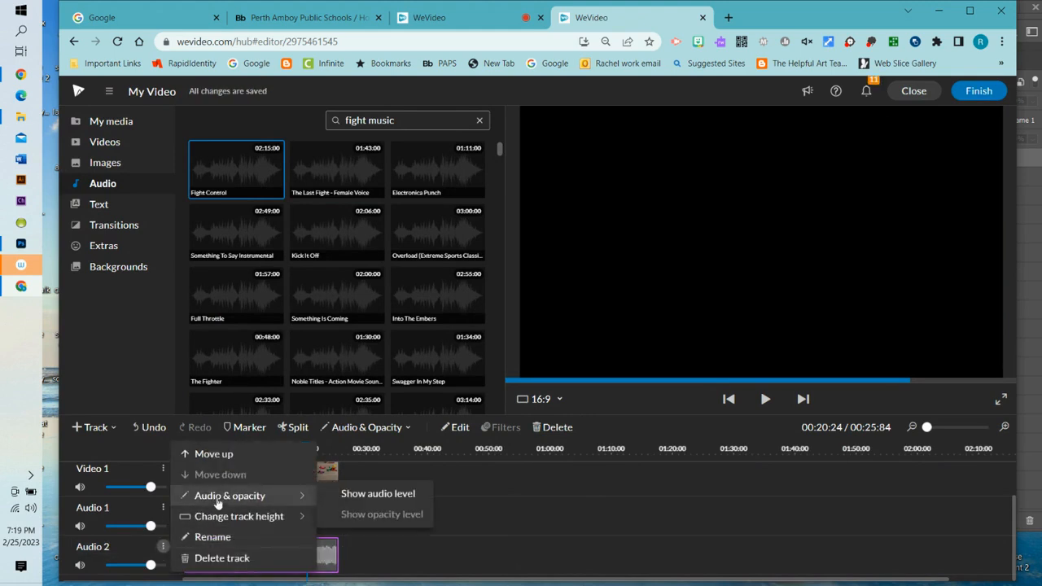
{"action": "left_click", "coordinate": [349, 493]}
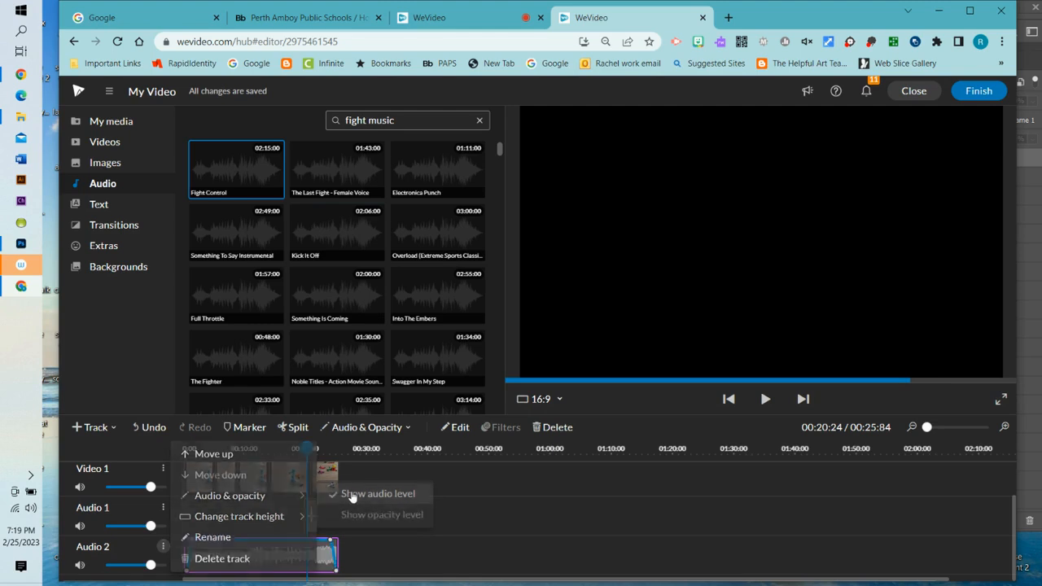
{"action": "left_click_drag", "start_coordinate": [332, 542], "coordinate": [313, 556]}
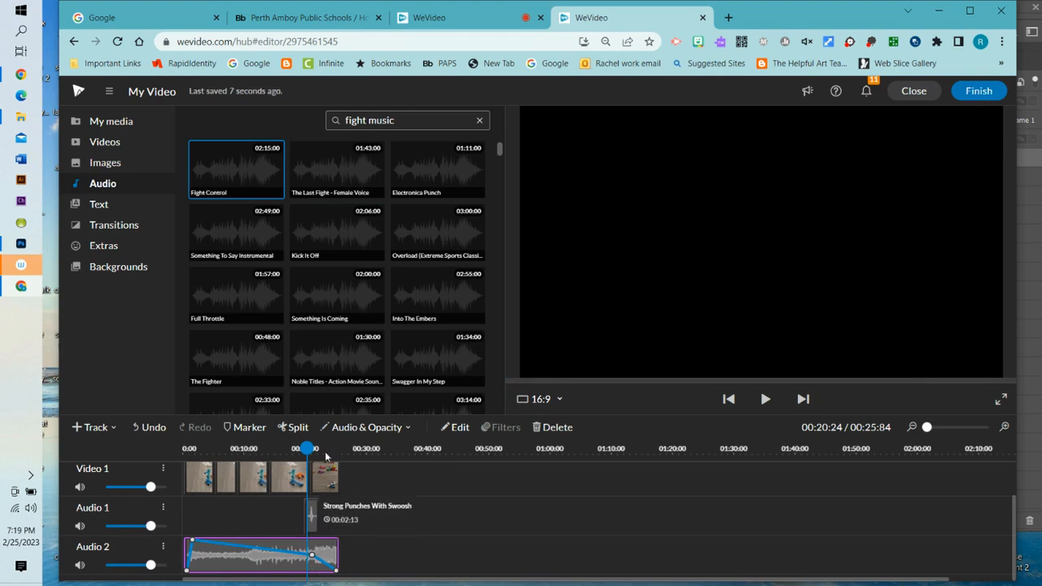
- Play the whole video from the start to review the mix
{"action": "left_click_drag", "start_coordinate": [306, 449], "coordinate": [153, 448]}
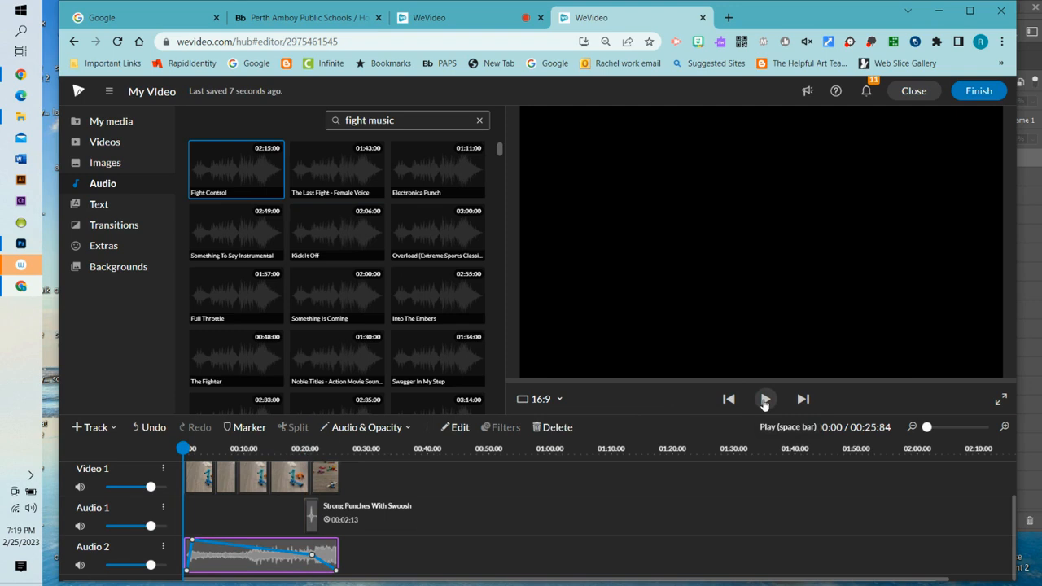
{"action": "left_click", "coordinate": [765, 399]}
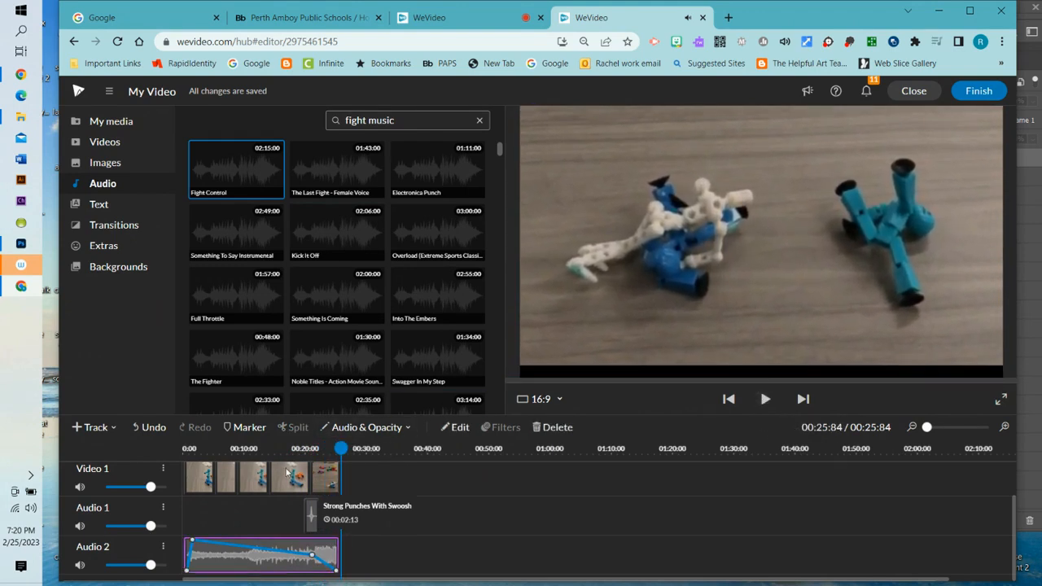
{"action": "left_click_drag", "start_coordinate": [340, 448], "coordinate": [144, 427]}
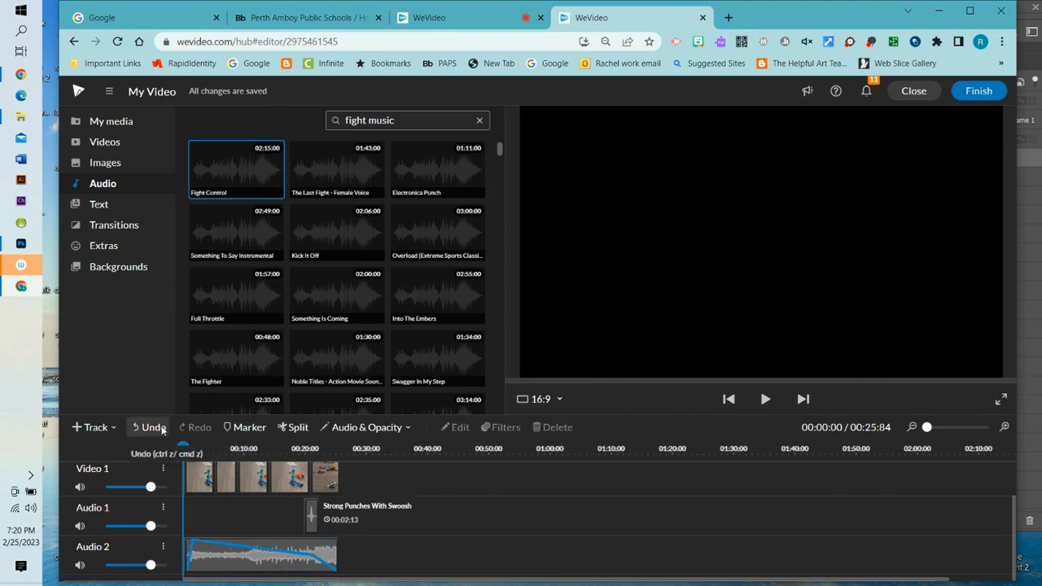
- Place the Make an Impact With Text multi-line title on the Text 1 track
{"action": "scroll", "coordinate": [224, 478], "scroll_direction": "up", "scroll_amount": 2}
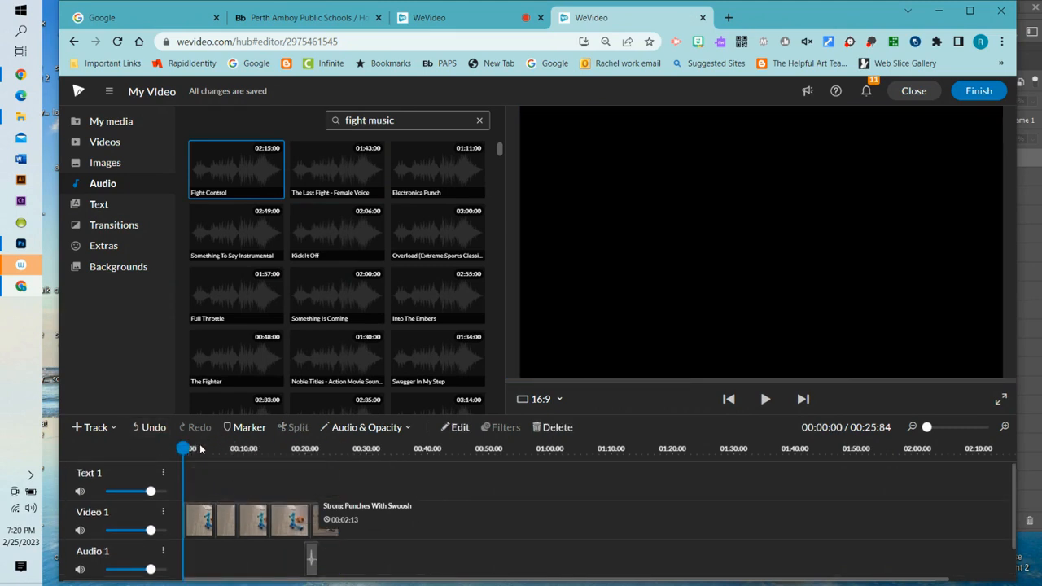
{"action": "left_click", "coordinate": [98, 205]}
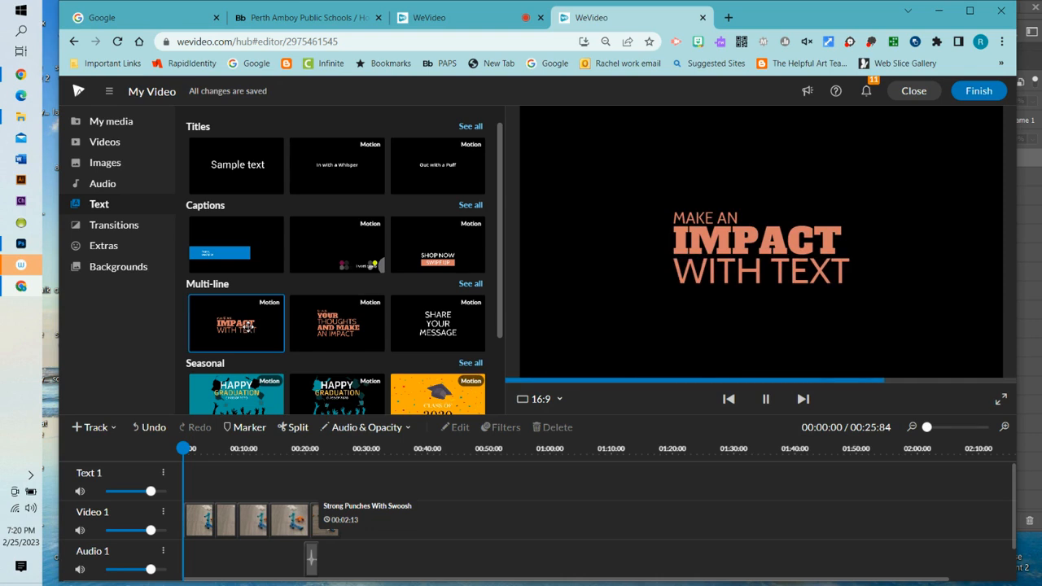
{"action": "left_click_drag", "start_coordinate": [247, 326], "coordinate": [196, 474]}
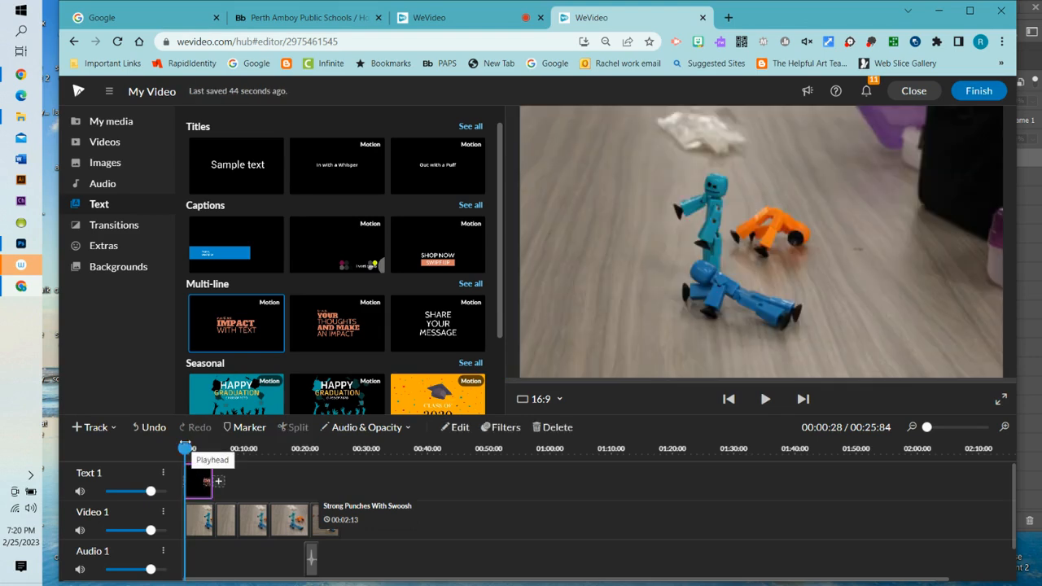
- Move the playhead into the title and select the title clip on Text 1
{"action": "left_click_drag", "start_coordinate": [187, 447], "coordinate": [195, 446]}
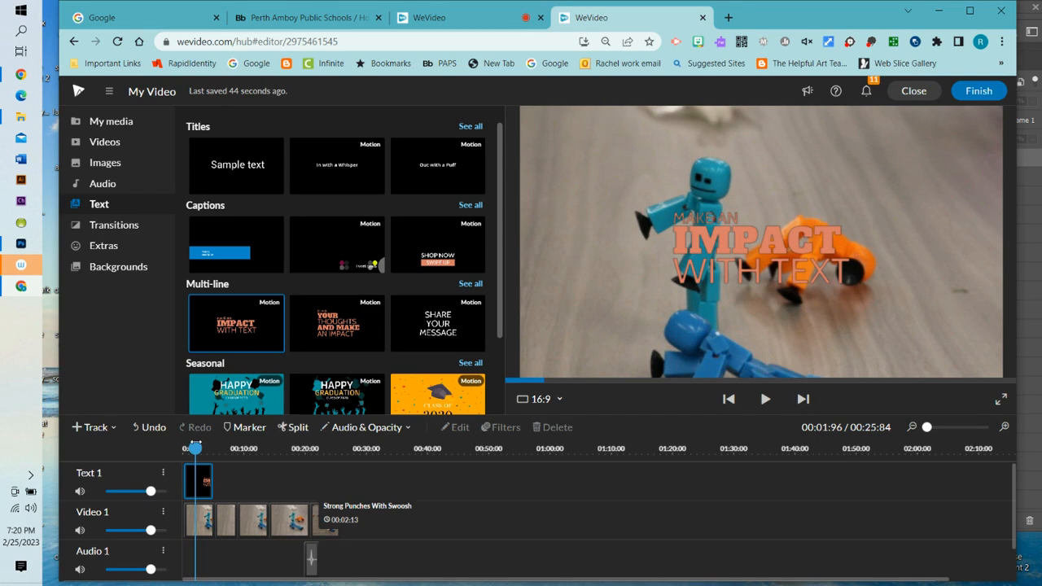
{"action": "left_click", "coordinate": [198, 481]}
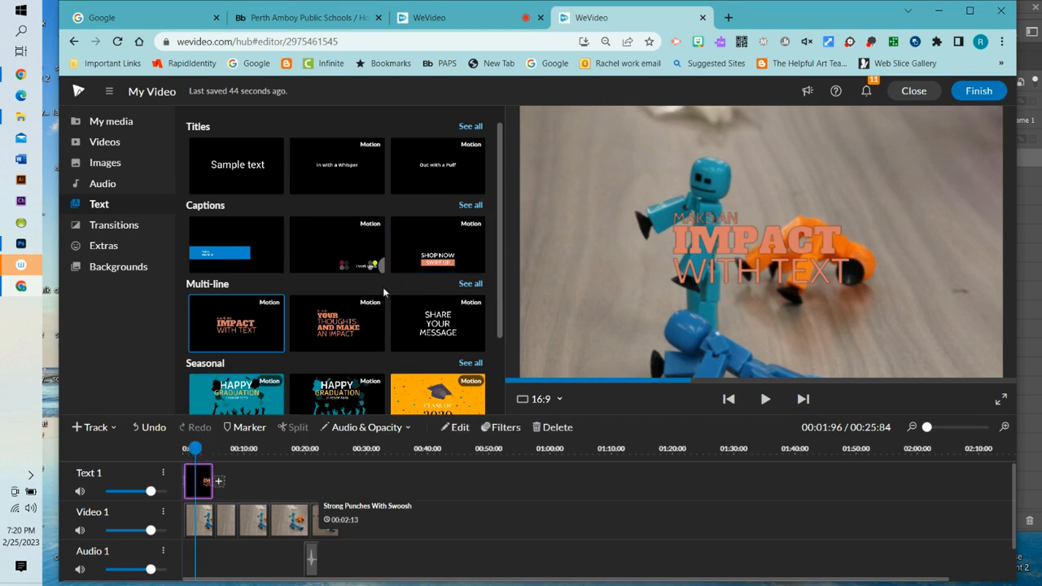
- Change the title's three lines to 'The', 'Stick bots' and 'are fighting'
{"action": "double_click", "coordinate": [196, 480]}
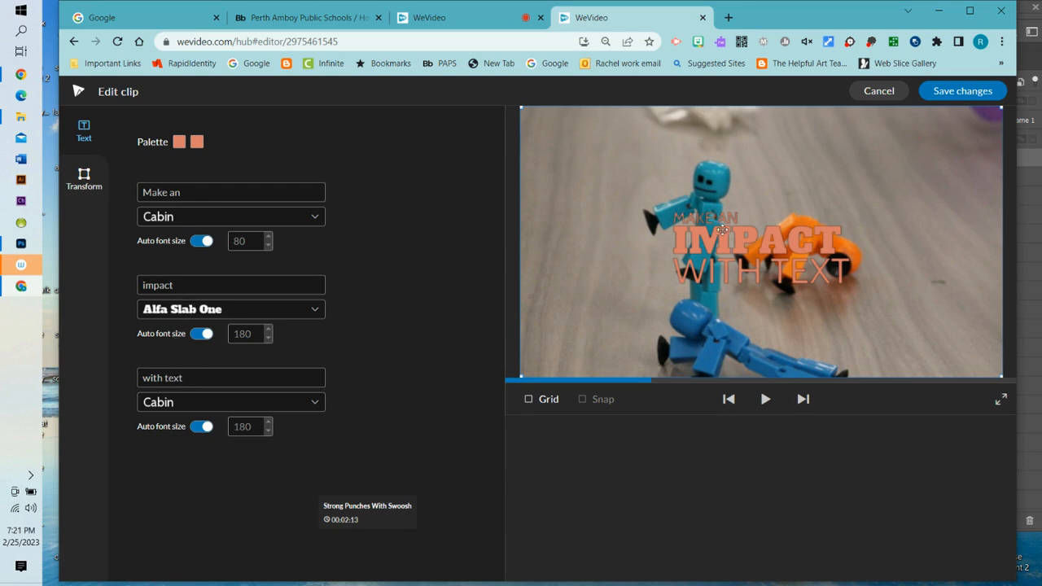
{"action": "left_click", "coordinate": [199, 194]}
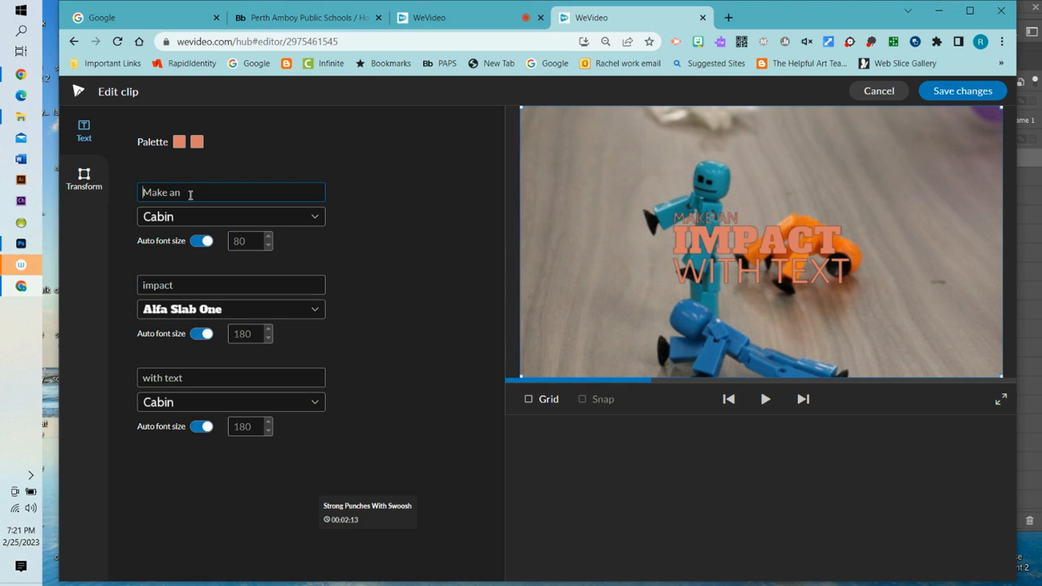
{"action": "key", "text": "ctrl+a"}
{"action": "type", "text": "The"}
{"action": "left_click", "coordinate": [139, 288]}
{"action": "type", "text": "S"}
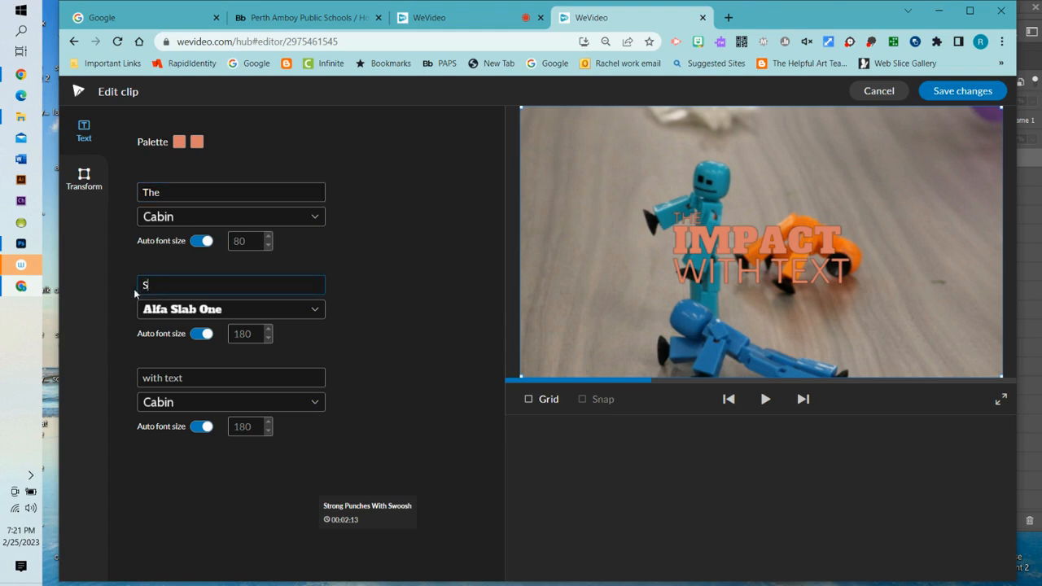
{"action": "type", "text": "tick "}
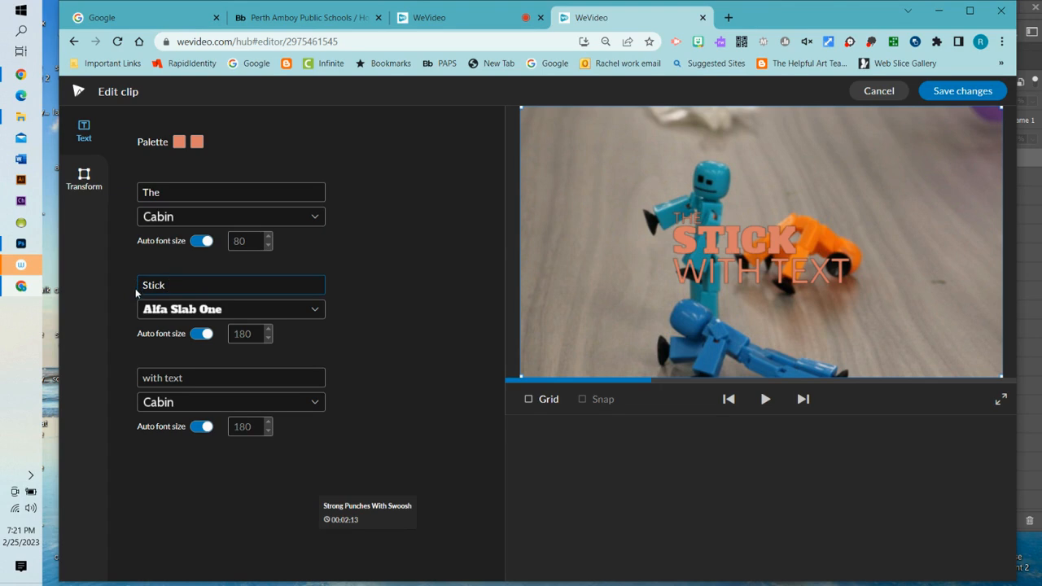
{"action": "type", "text": "bots"}
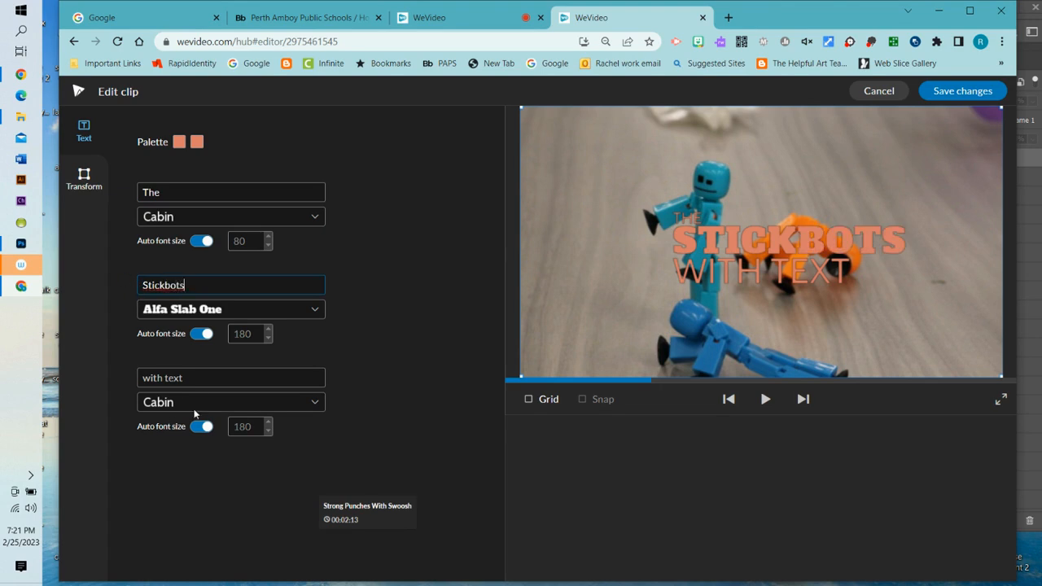
{"action": "left_click", "coordinate": [185, 378]}
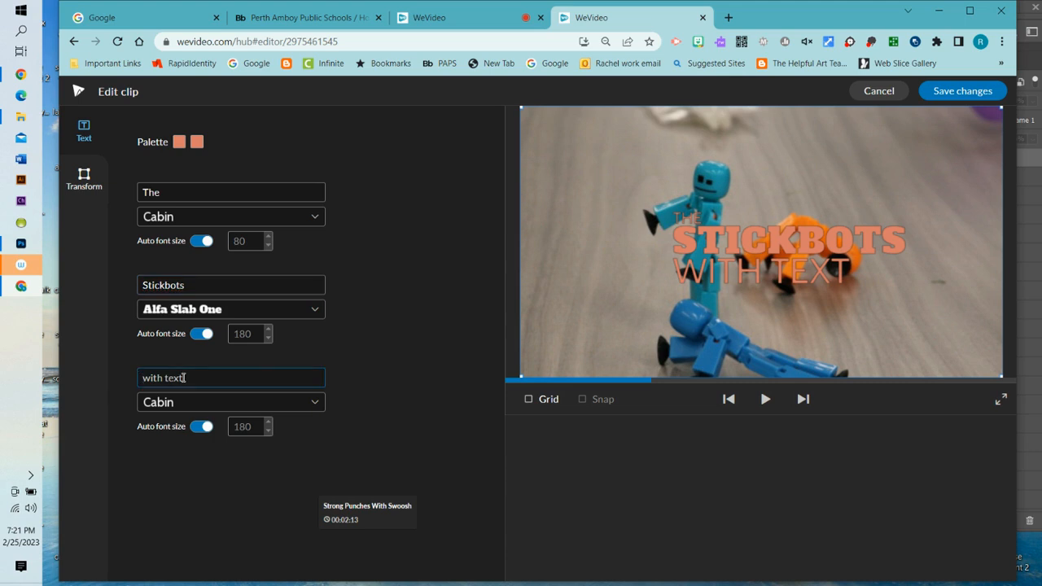
{"action": "type", "text": "are fighting"}
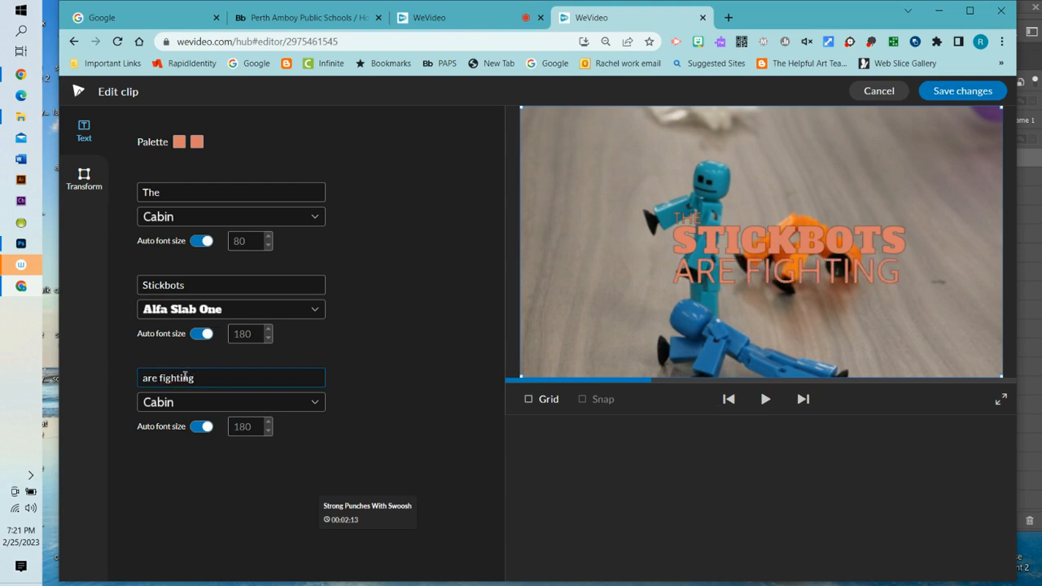
- Set the title text colours to black and white and save the changes
{"action": "left_click", "coordinate": [179, 143]}
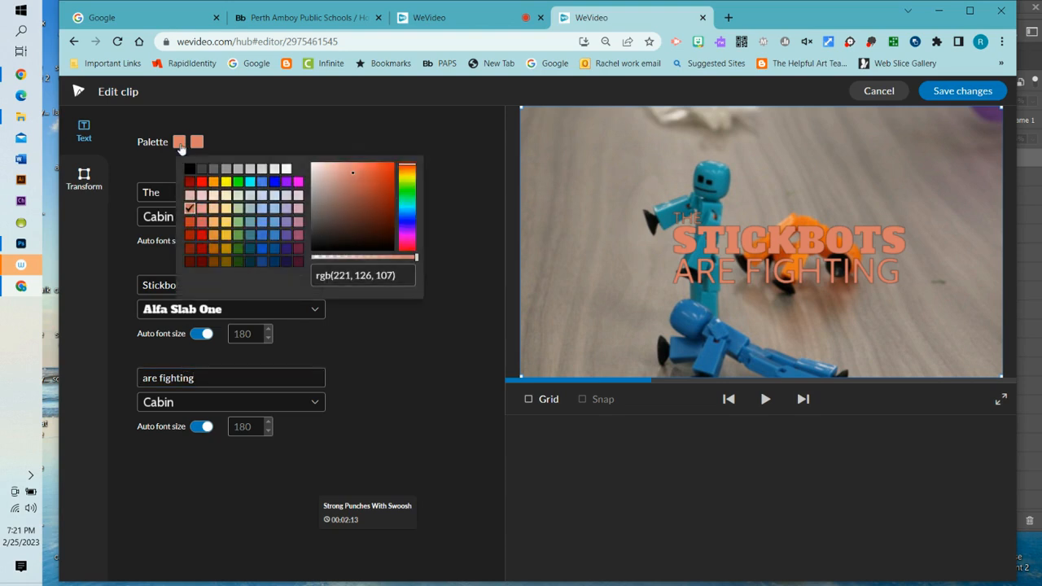
{"action": "left_click", "coordinate": [189, 169]}
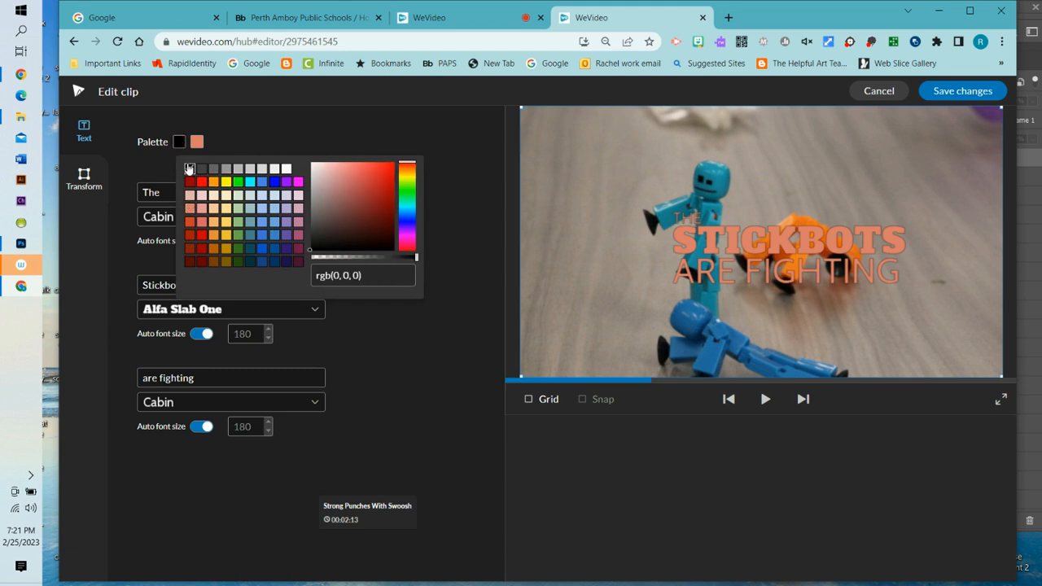
{"action": "left_click", "coordinate": [287, 169]}
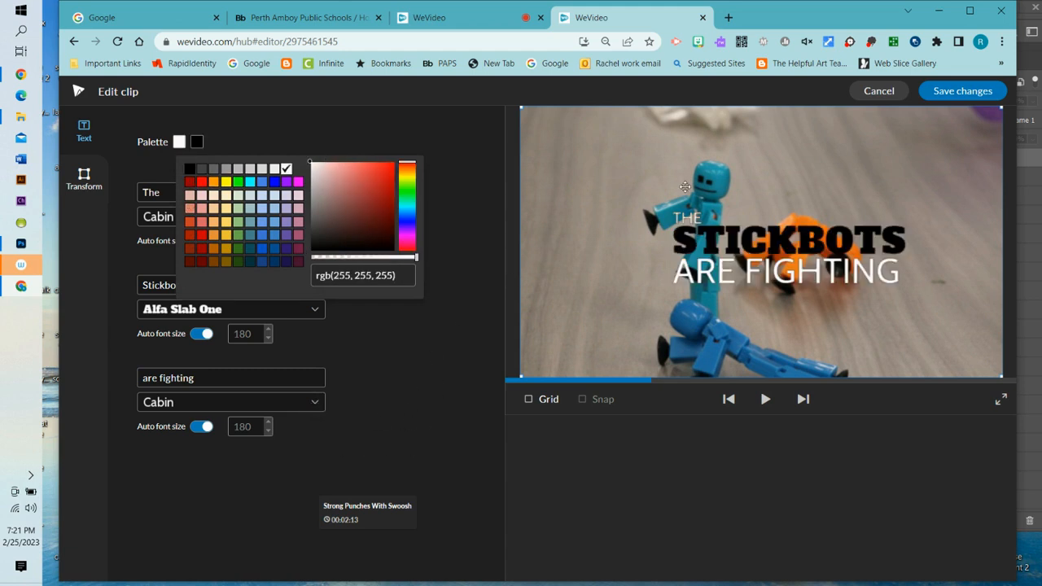
{"action": "left_click", "coordinate": [956, 96]}
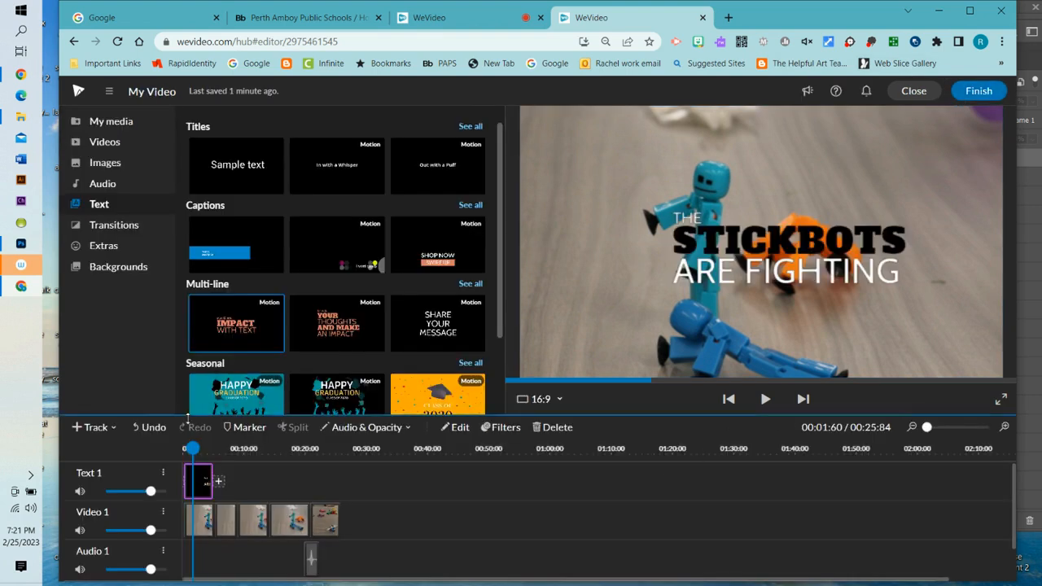
{"action": "left_click_drag", "start_coordinate": [193, 448], "coordinate": [182, 448]}
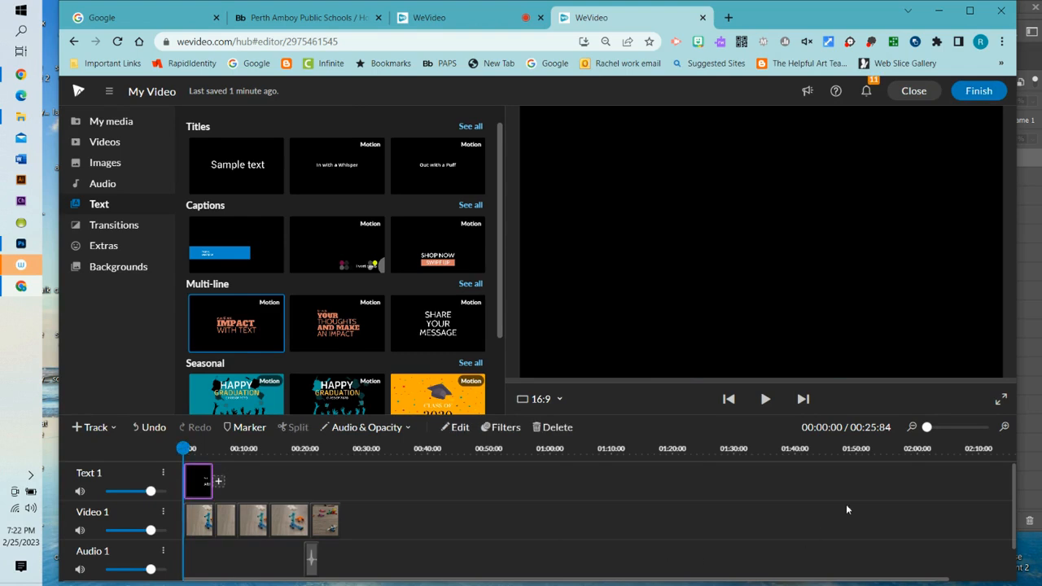
{"action": "left_click", "coordinate": [766, 399]}
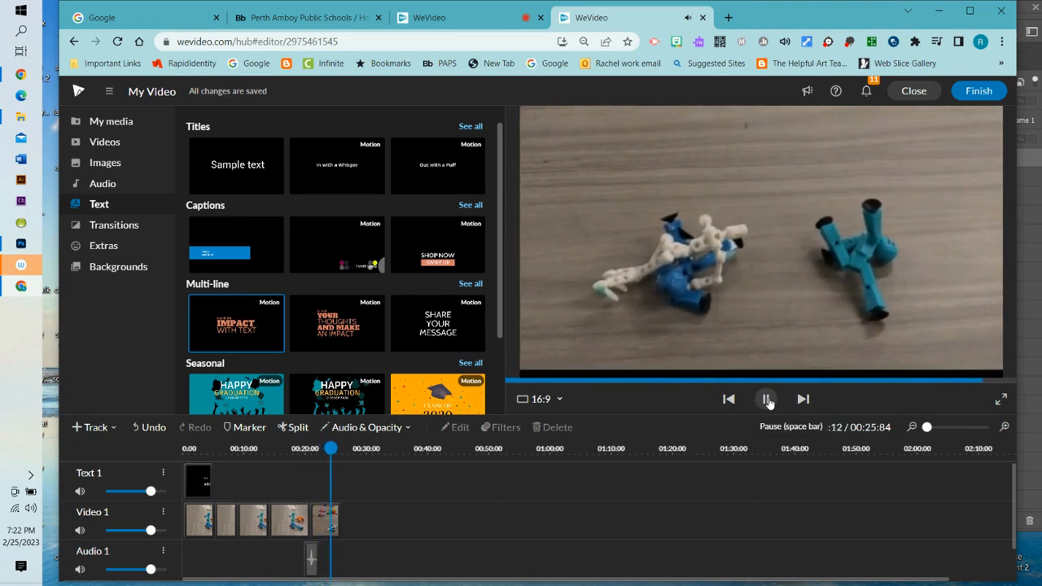
{"action": "left_click", "coordinate": [766, 398]}
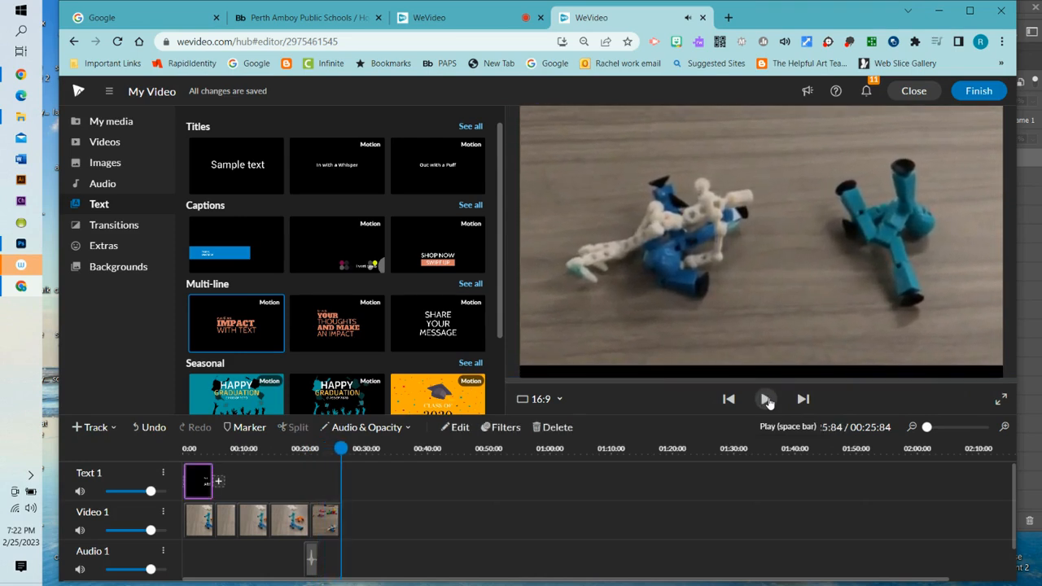
- Raise the Strong Punches With Swoosh volume to maximum and save
{"action": "double_click", "coordinate": [313, 562]}
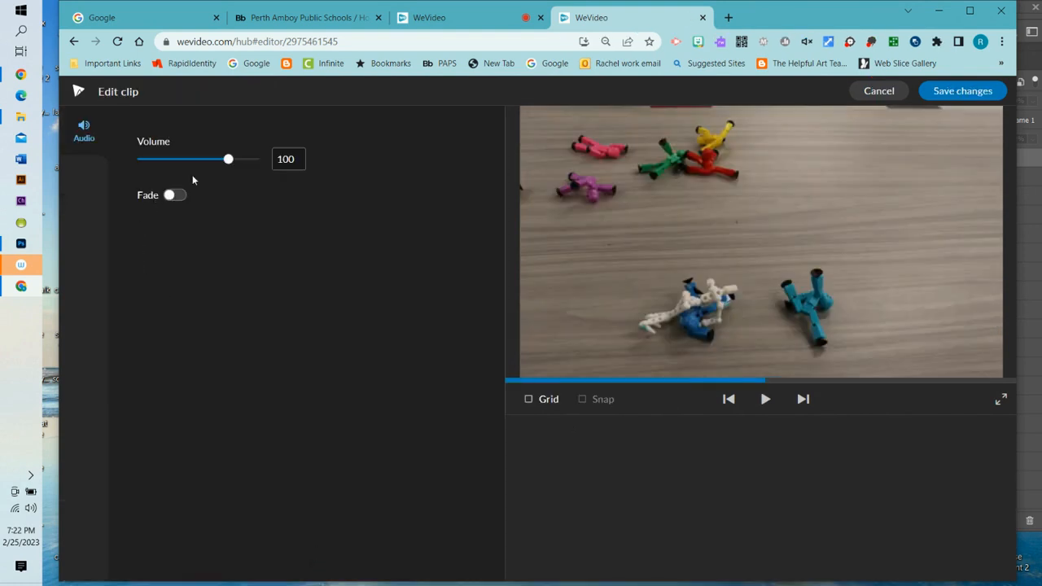
{"action": "left_click_drag", "start_coordinate": [229, 160], "coordinate": [248, 160]}
{"action": "left_click", "coordinate": [977, 91]}
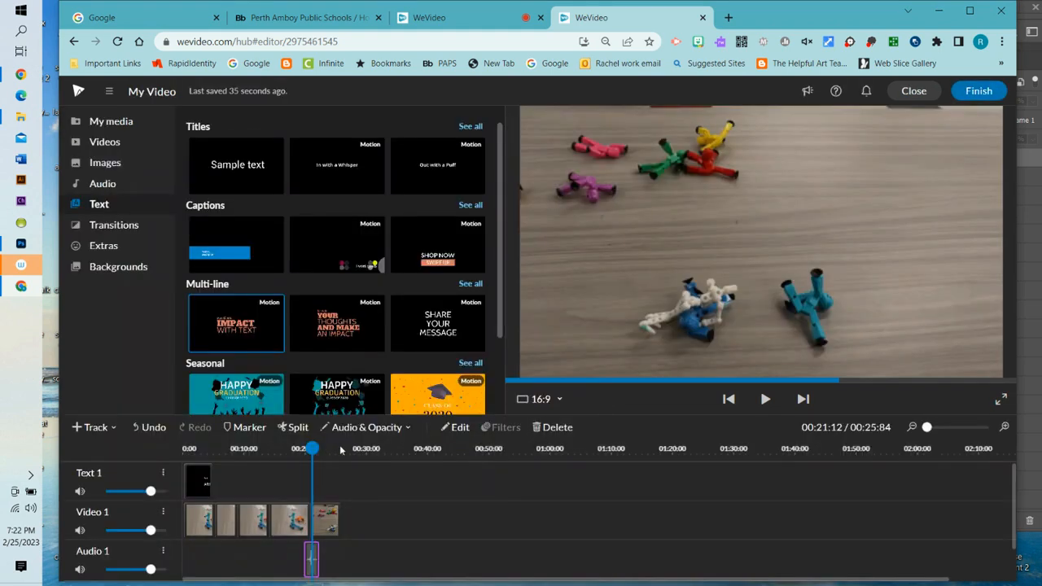
- Replay the punch moment to hear the louder effect, then start the export
{"action": "left_click_drag", "start_coordinate": [312, 448], "coordinate": [292, 449]}
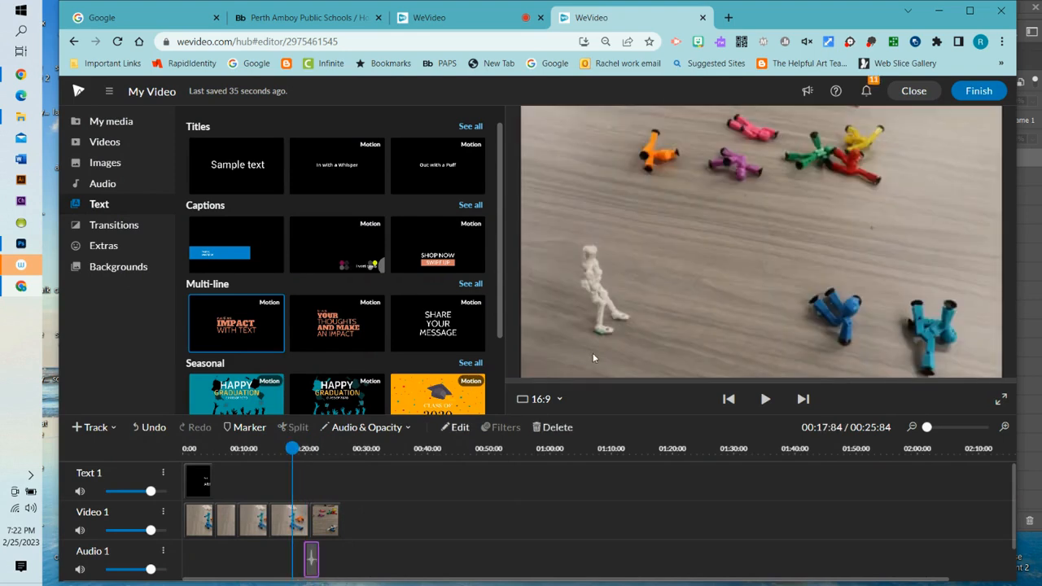
{"action": "left_click", "coordinate": [765, 398]}
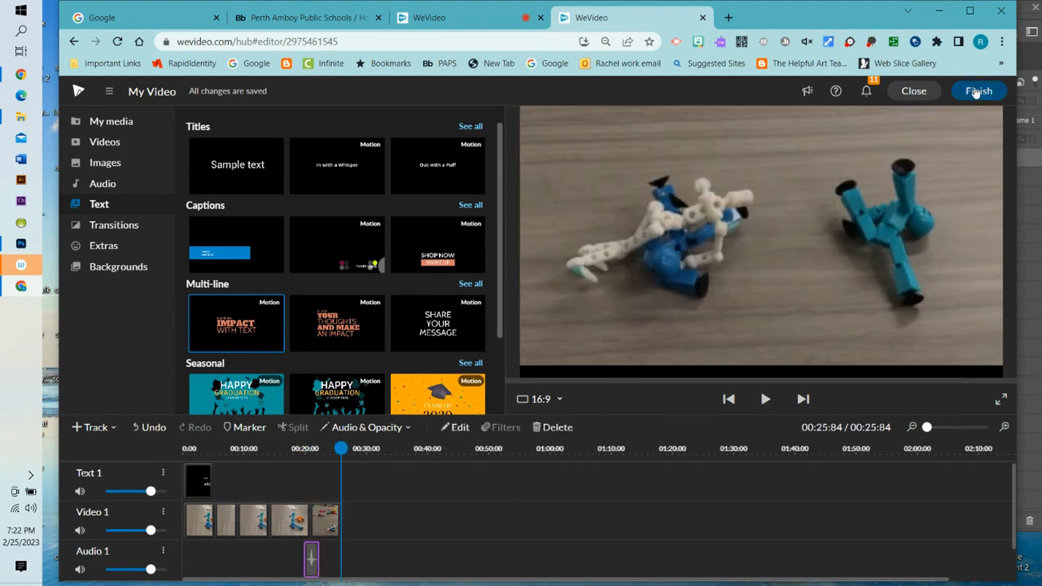
{"action": "left_click", "coordinate": [977, 91]}
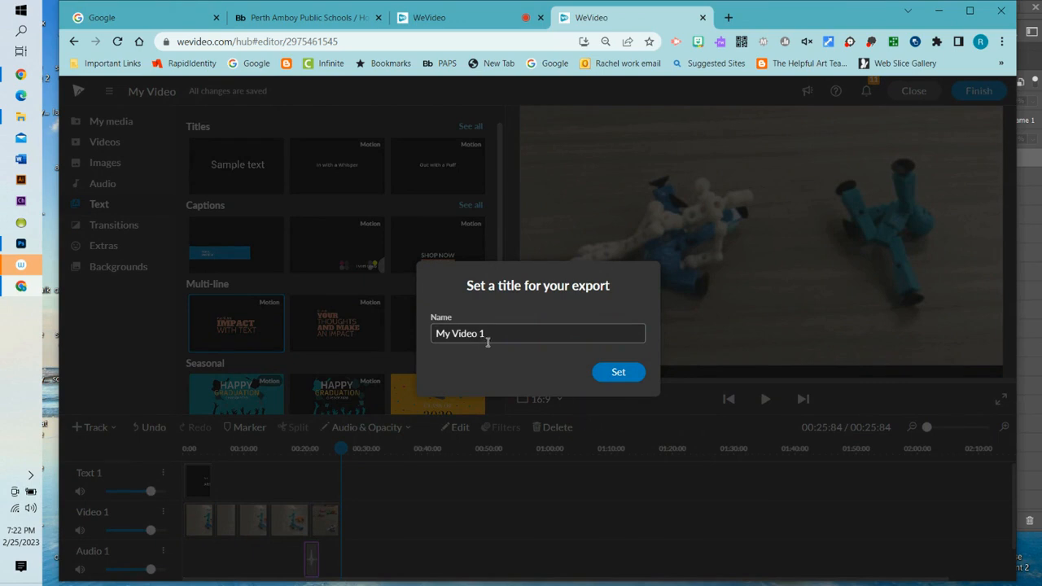
- Replace the default export name with 'The Stickbots are fighting' and confirm it
{"action": "left_click_drag", "start_coordinate": [500, 330], "coordinate": [405, 337]}
{"action": "type", "text": "The Stick"}
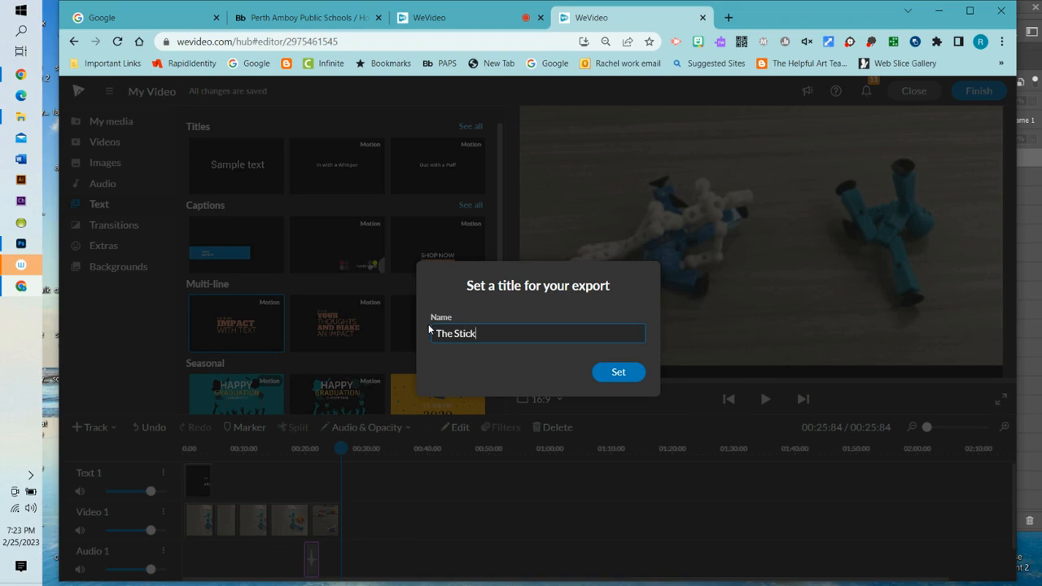
{"action": "type", "text": "bots are fighting"}
{"action": "left_click", "coordinate": [619, 374]}
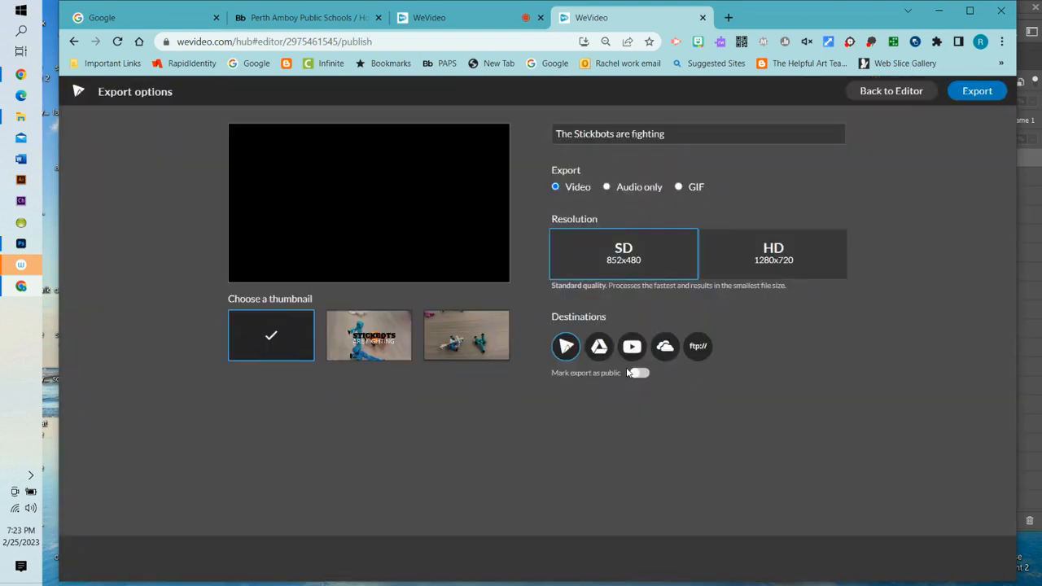
- Export the video in HD 1280x720 to WeVideo and Google Drive, then go to the Google tab
{"action": "left_click", "coordinate": [765, 258]}
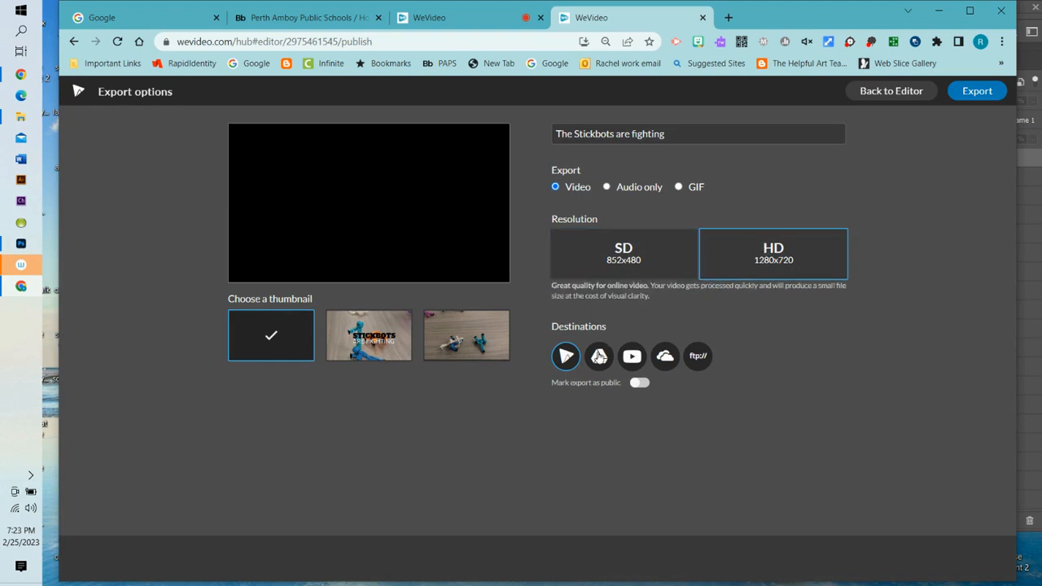
{"action": "left_click", "coordinate": [597, 361]}
{"action": "left_click", "coordinate": [978, 92]}
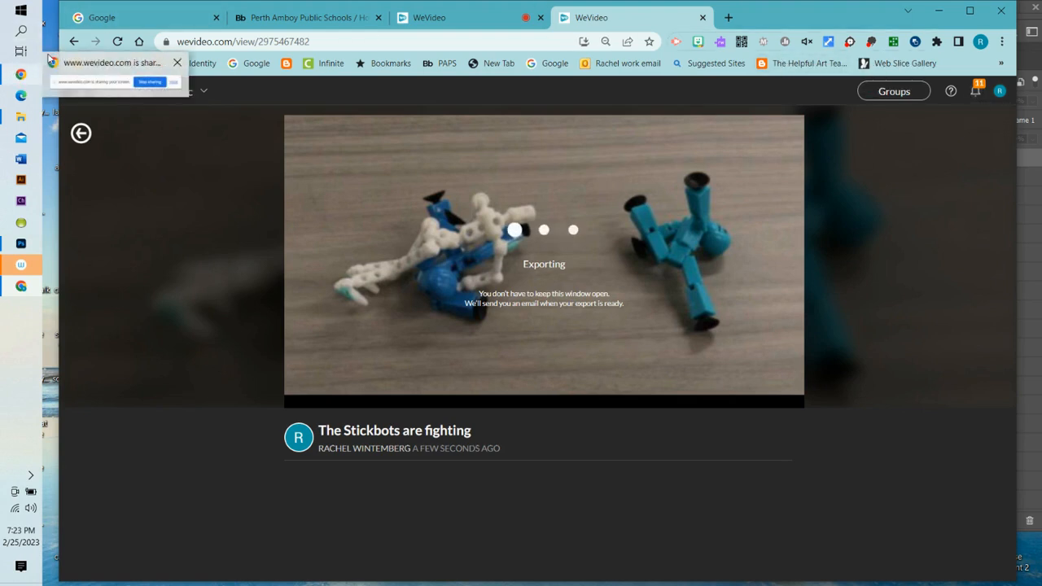
{"action": "left_click", "coordinate": [110, 18]}
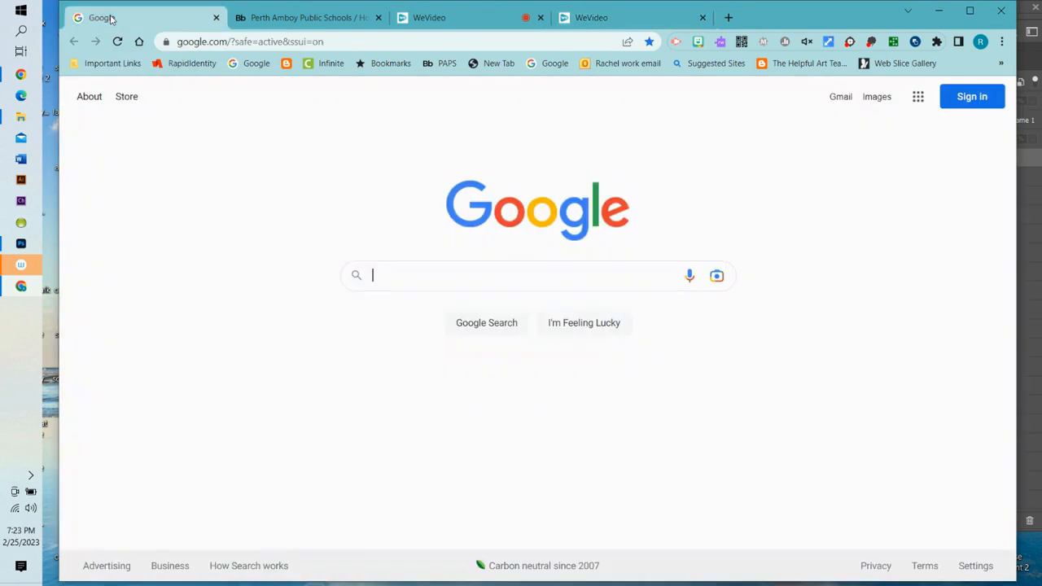
- Browse Google Drive's Recent files, then return to the WeVideo tab with the exporting video
{"action": "left_click", "coordinate": [917, 97]}
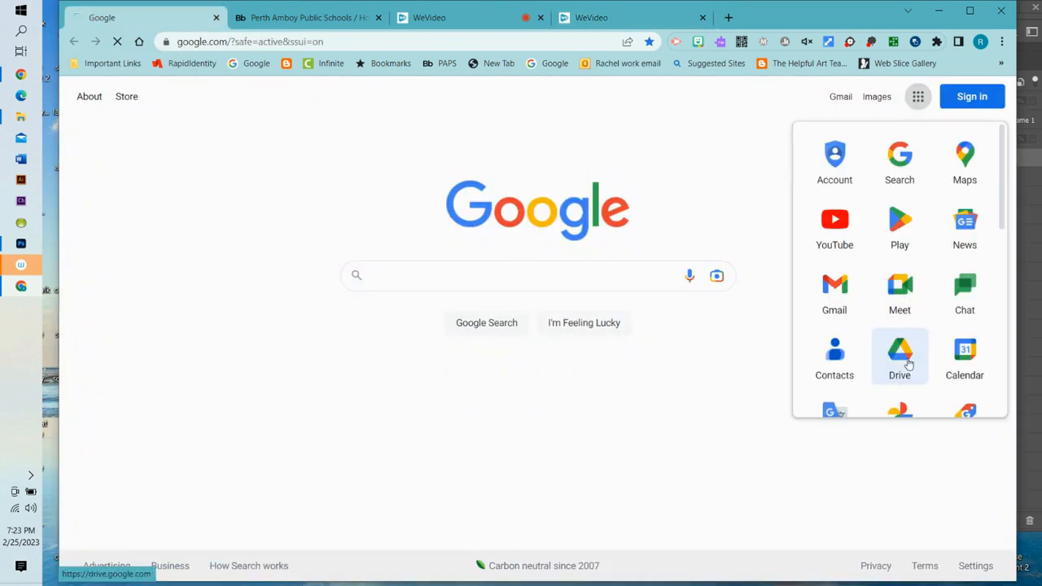
{"action": "left_click", "coordinate": [899, 358]}
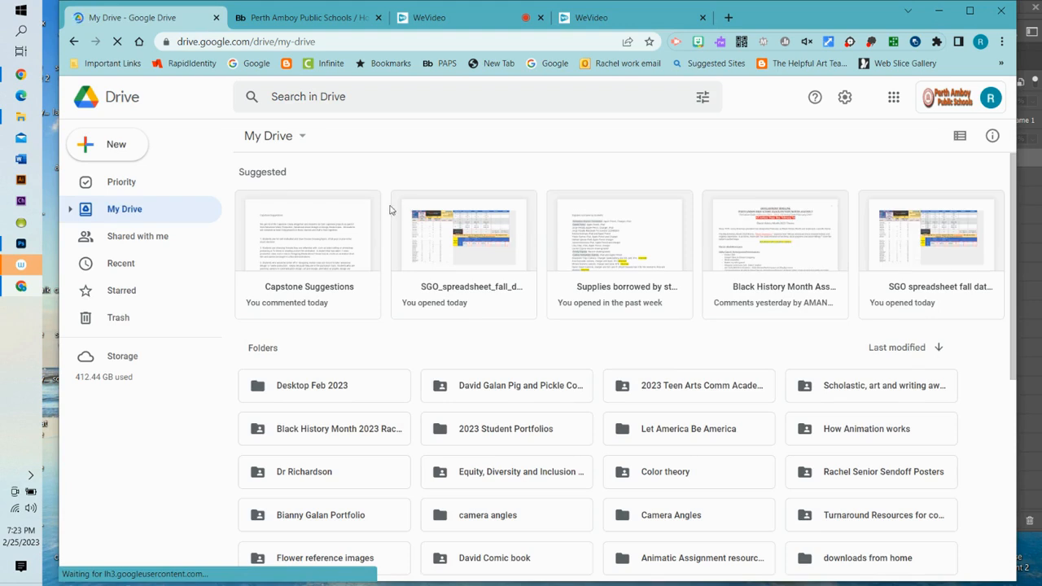
{"action": "left_click", "coordinate": [136, 266]}
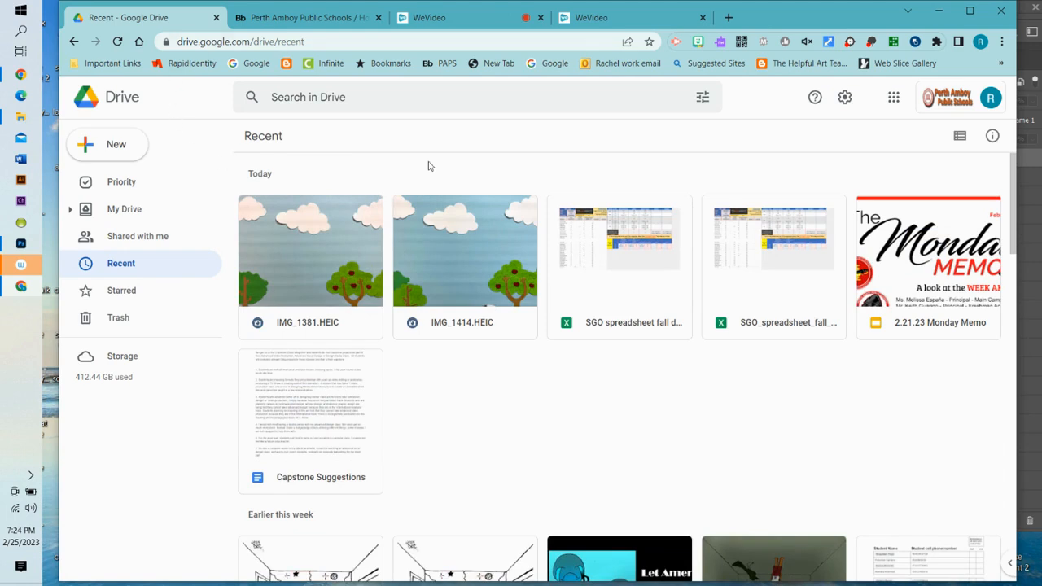
{"action": "left_click", "coordinate": [466, 17]}
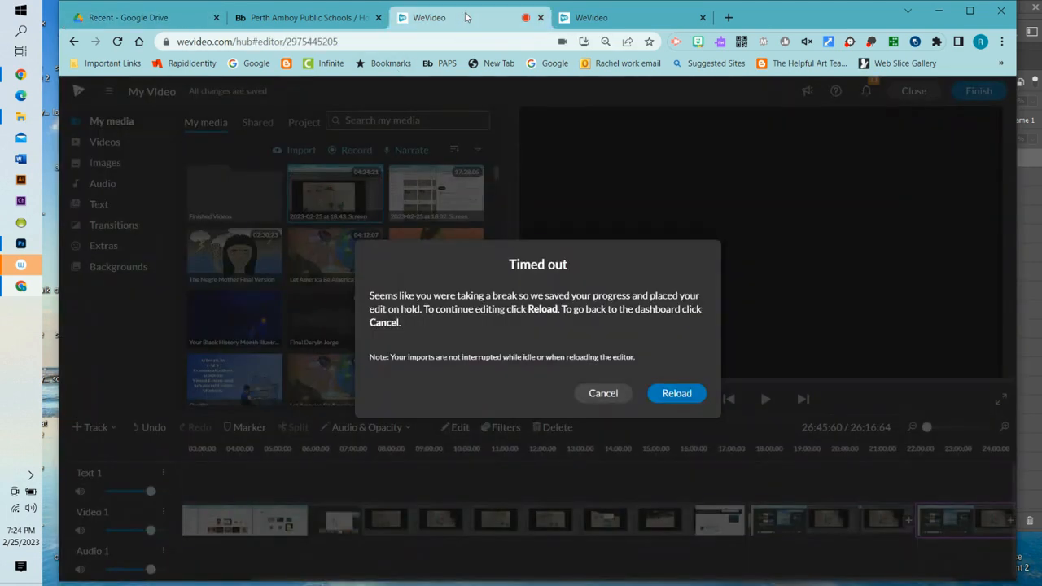
{"action": "left_click", "coordinate": [612, 18]}
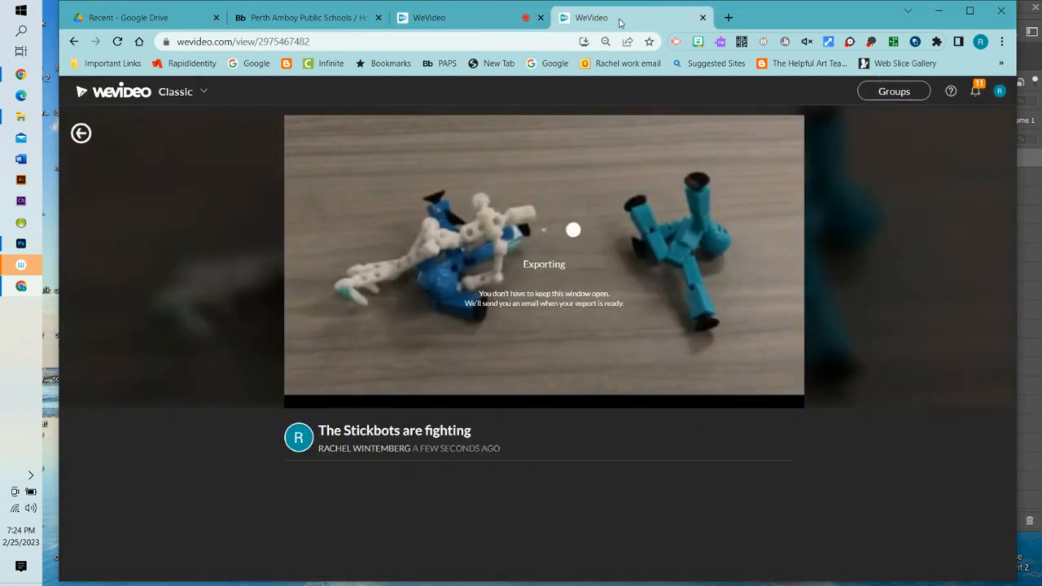